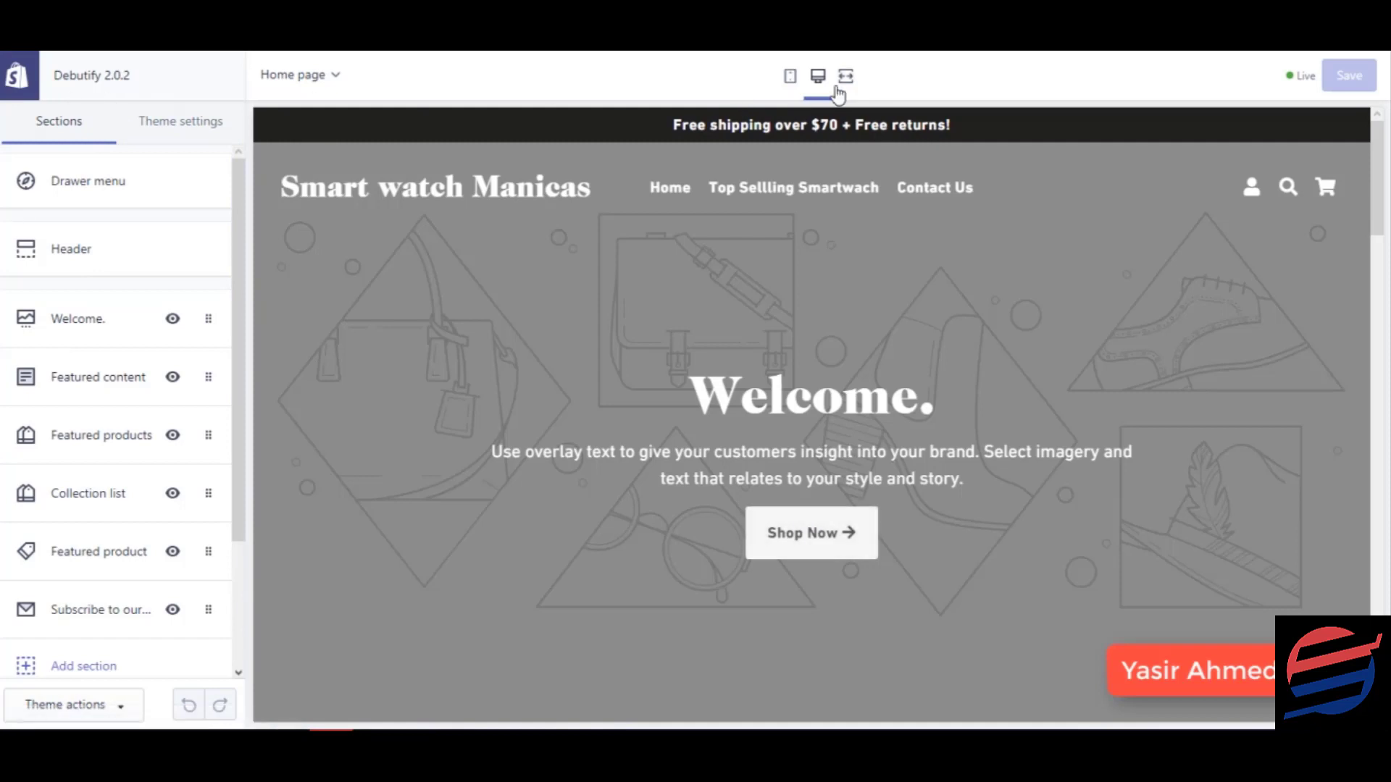
# Step: Preview the homepage in mobile layout, then switch back to desktop
pyautogui.click(796, 80)
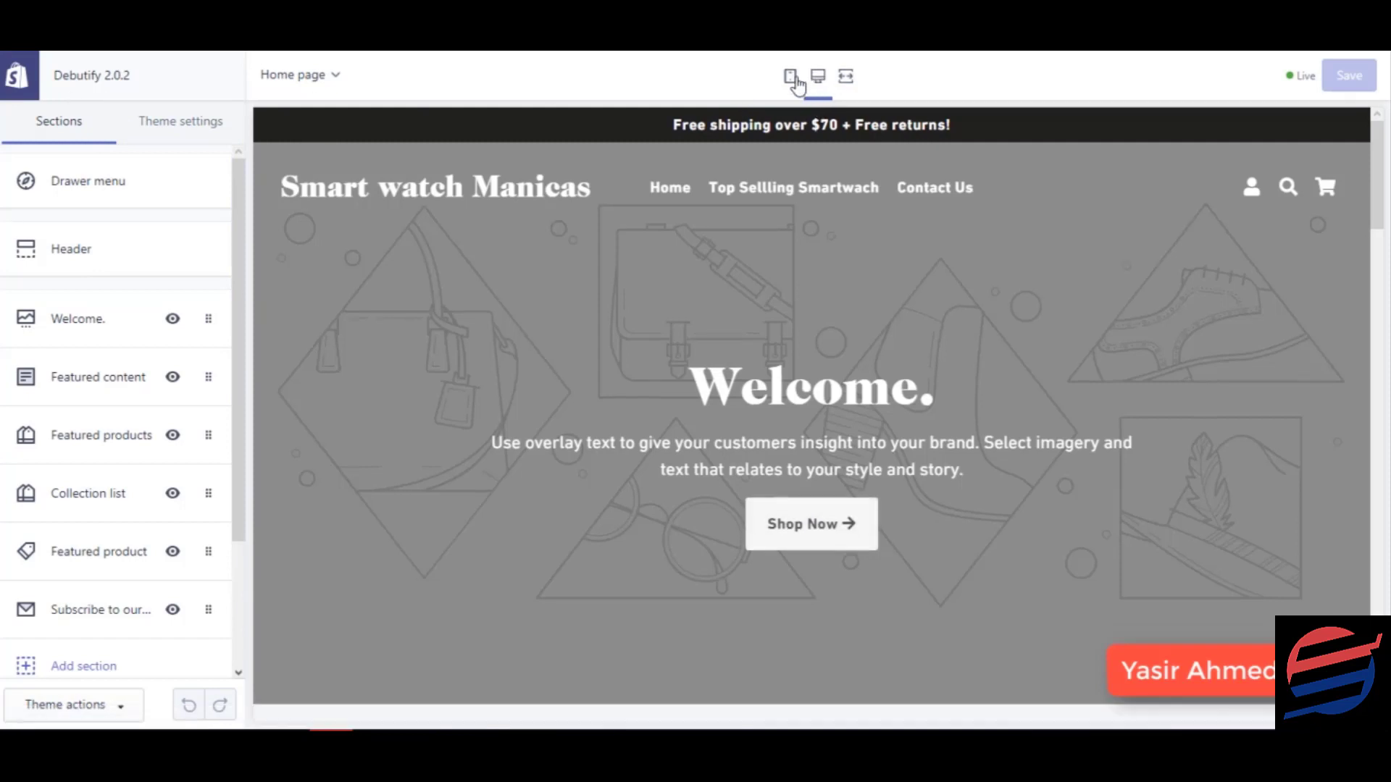
pyautogui.scroll(-8, 815, 426)
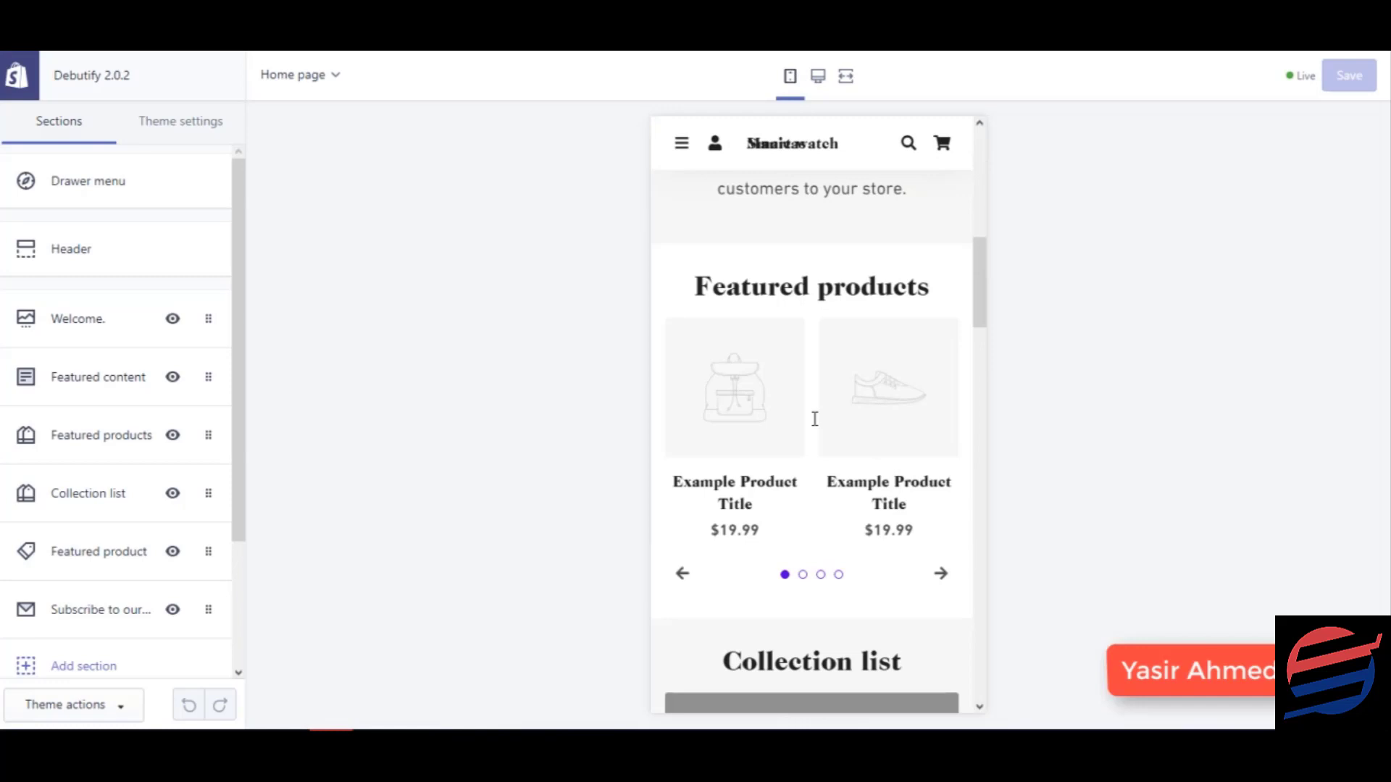
pyautogui.scroll(9, 812, 417)
pyautogui.click(818, 79)
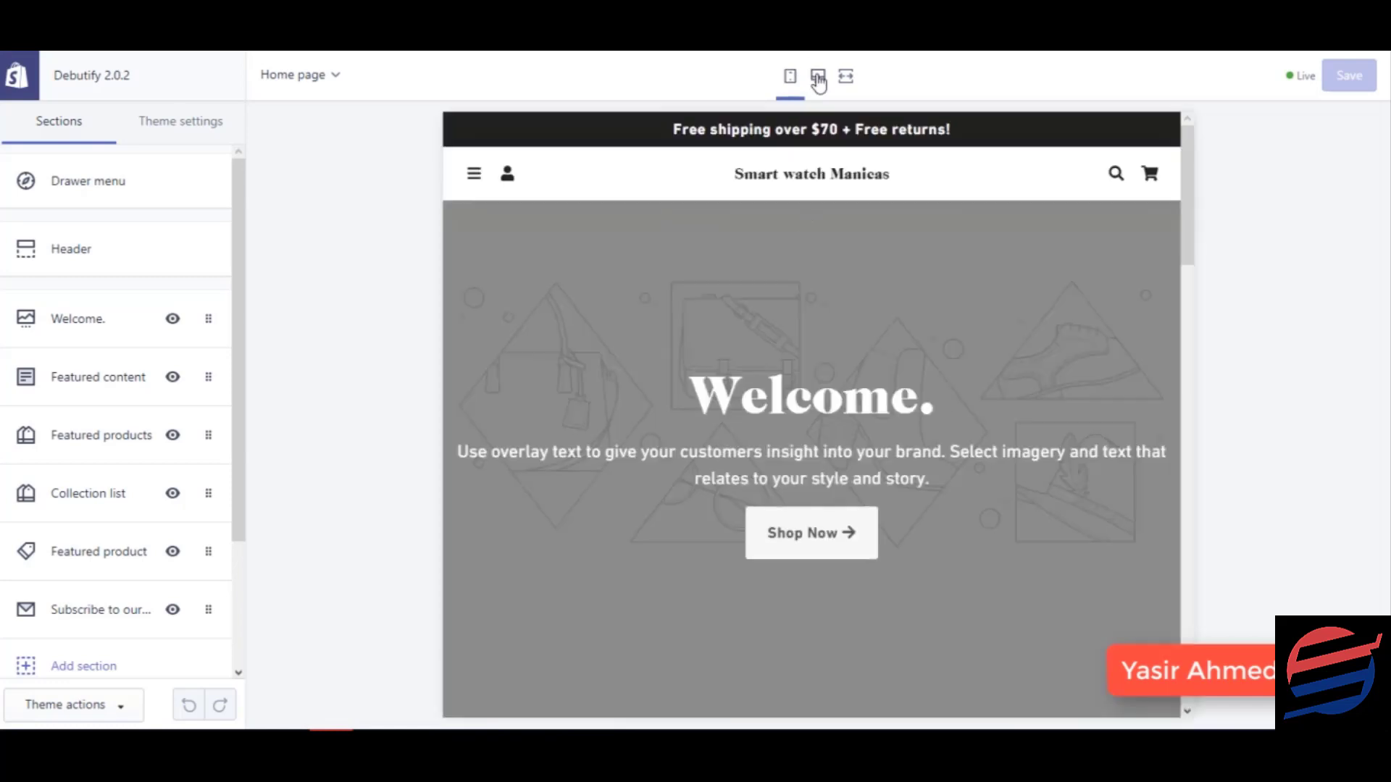
# Step: Review the Drawer menu settings (Main menu primary, Footer menu additional), then close them
pyautogui.click(121, 185)
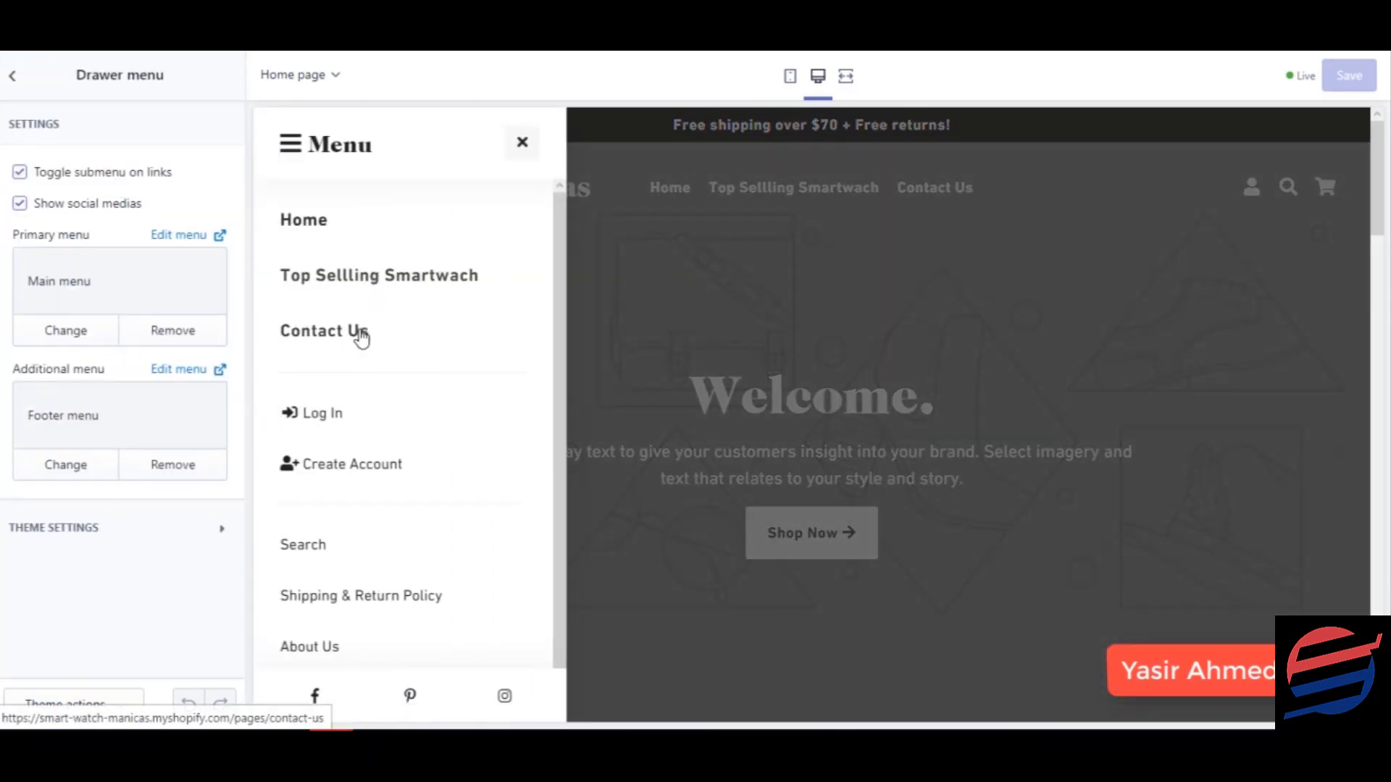
pyautogui.scroll(-1, 342, 432)
pyautogui.scroll(1, 406, 290)
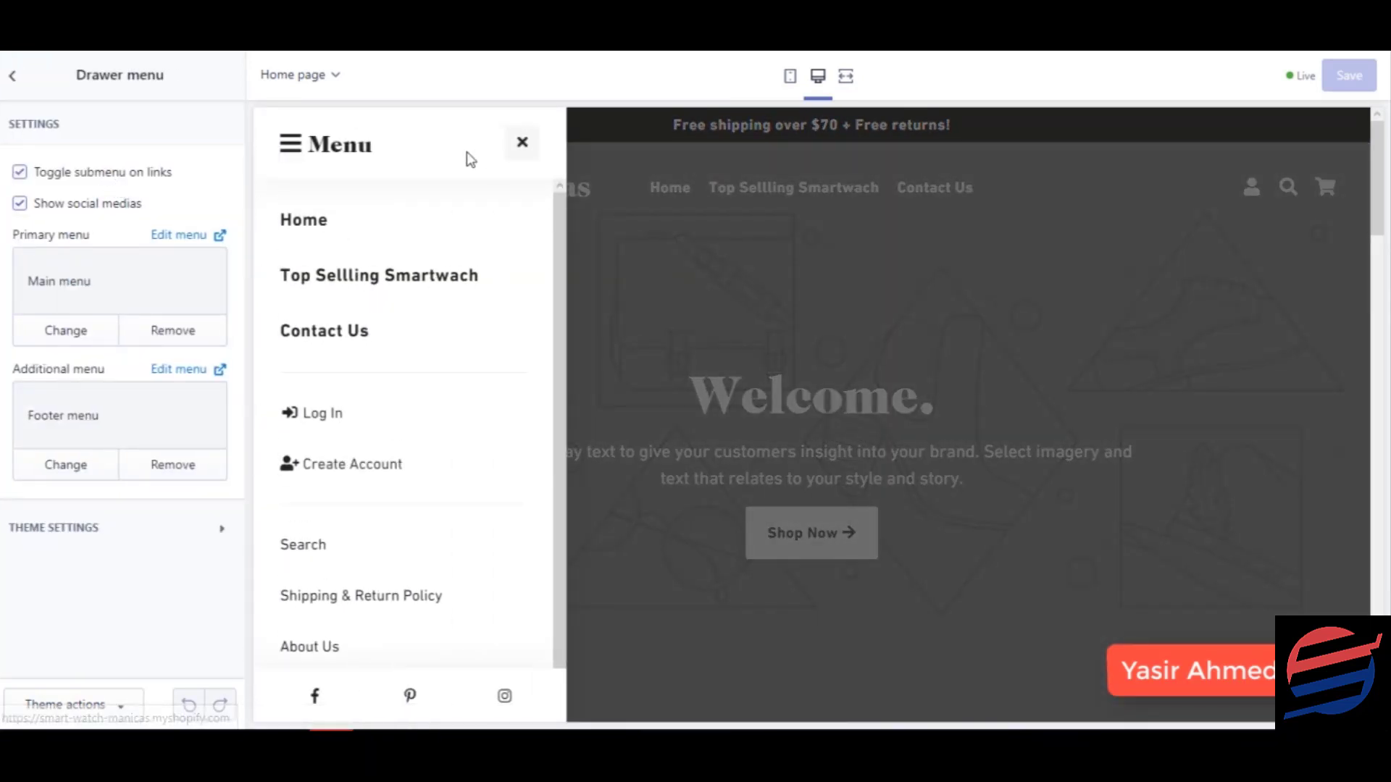
pyautogui.click(13, 86)
# Step: Review the Header section's settings and return to the sections list
pyautogui.click(134, 250)
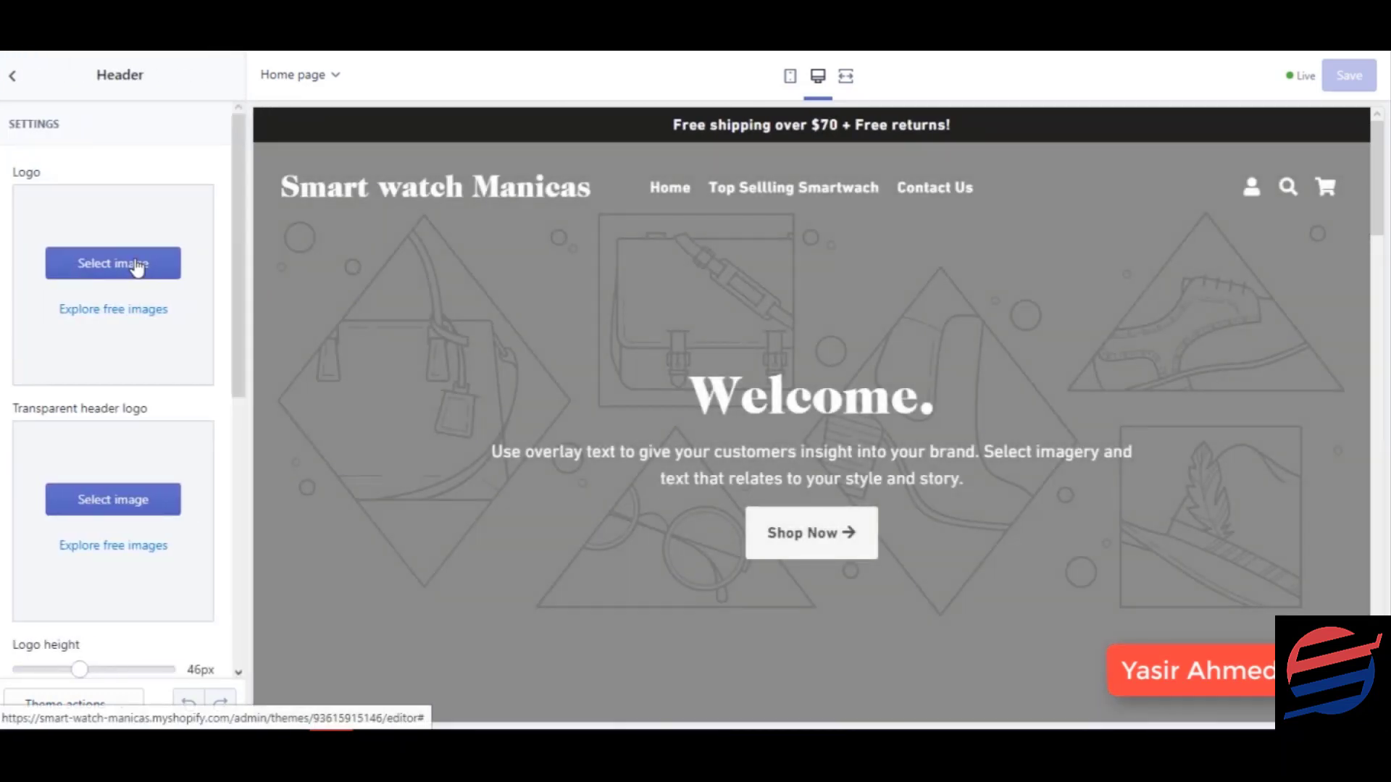
pyautogui.scroll(-6, 142, 326)
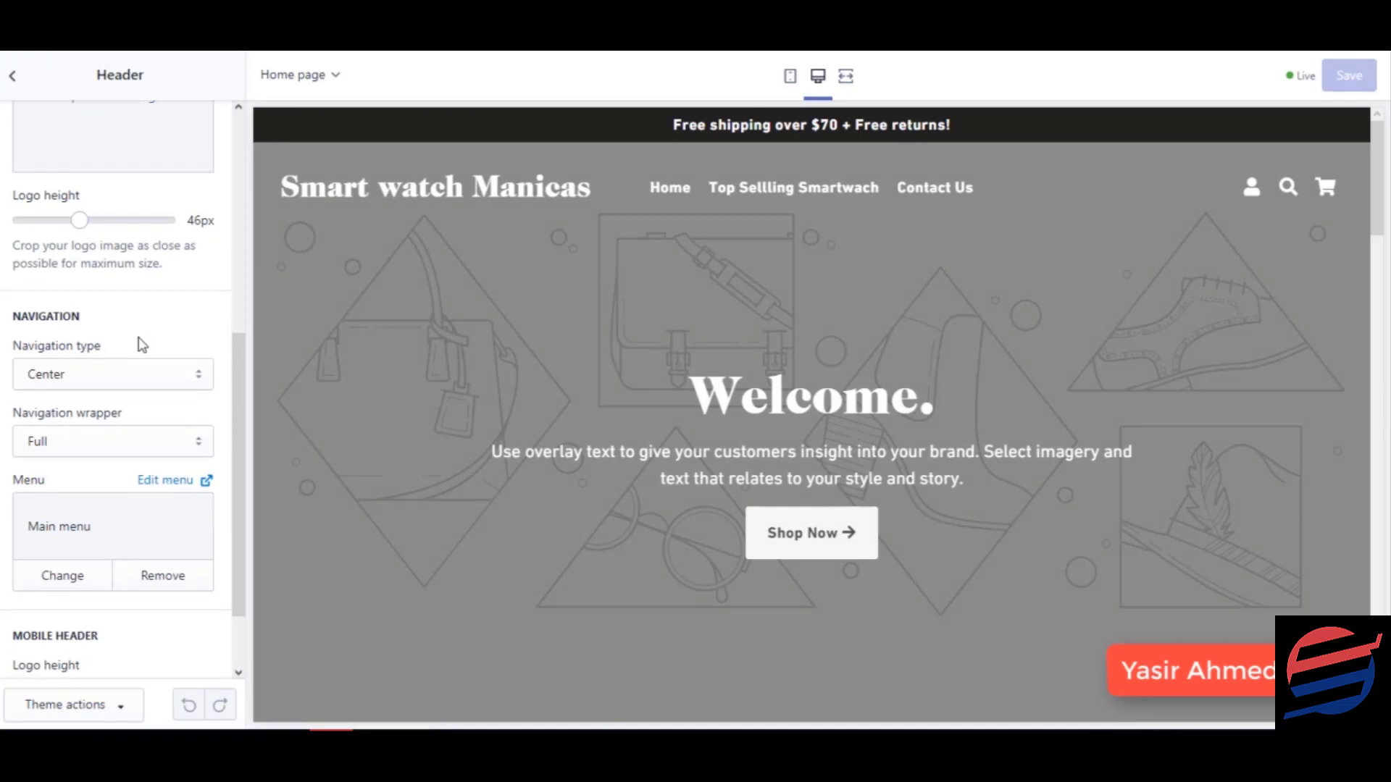
pyautogui.scroll(-2, 142, 344)
pyautogui.scroll(7, 149, 323)
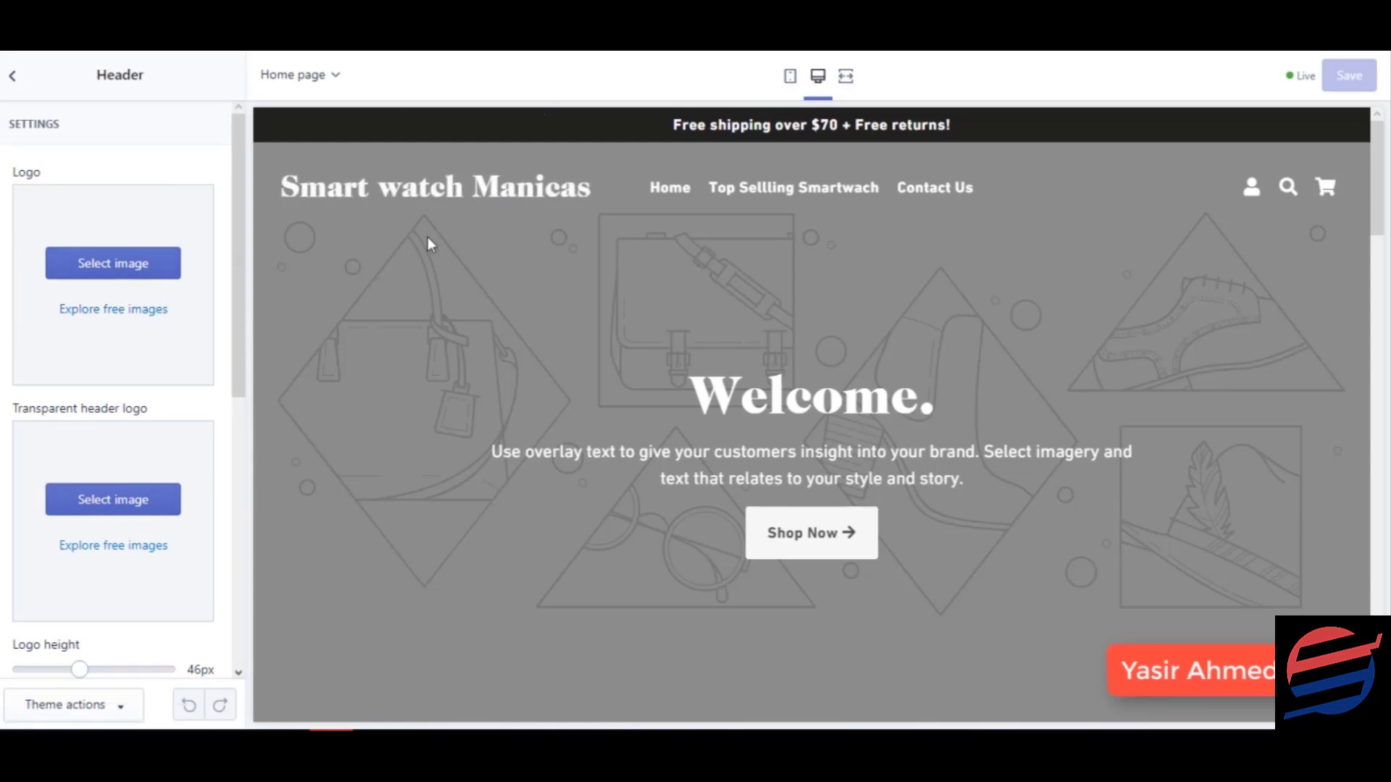
pyautogui.click(7, 75)
# Step: Inspect the Welcome. slideshow and its slide, then open Featured content settings
pyautogui.click(50, 323)
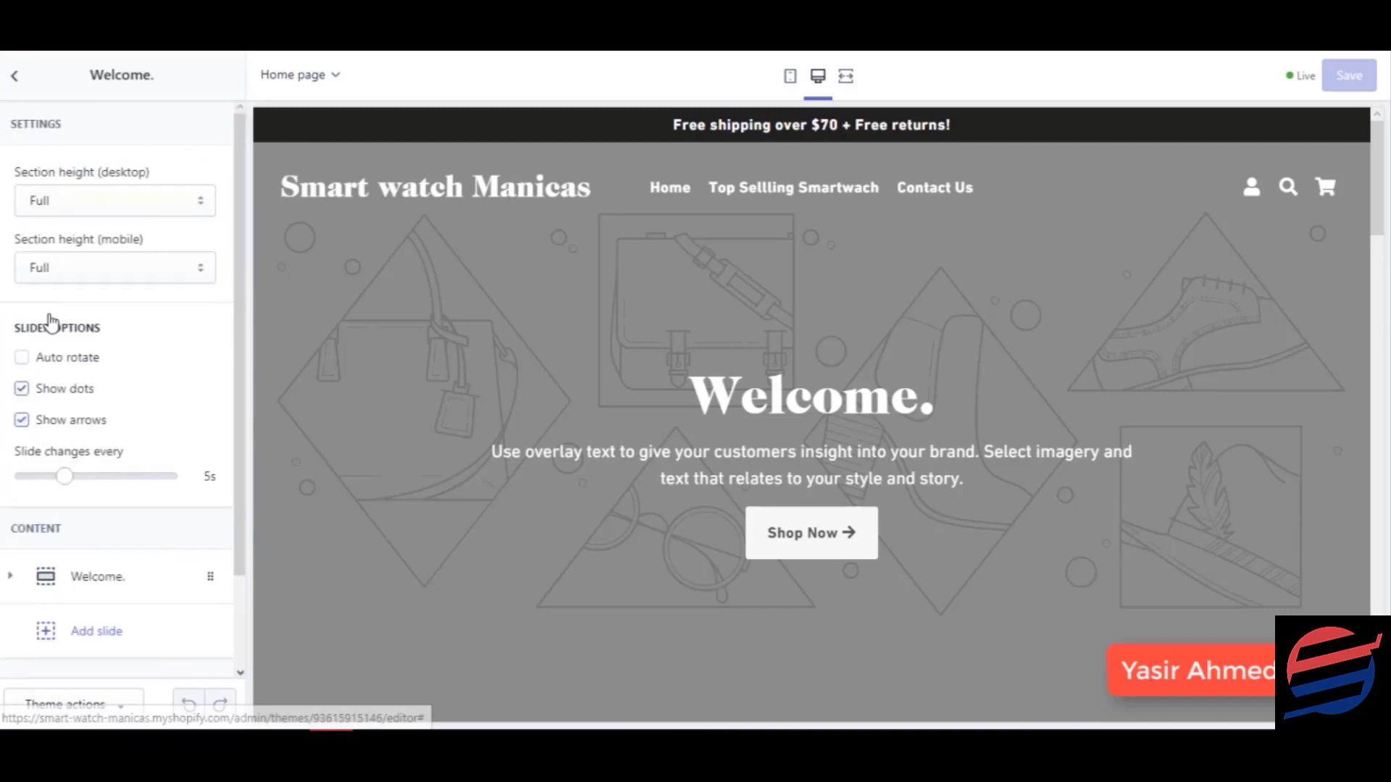
pyautogui.scroll(-5, 706, 489)
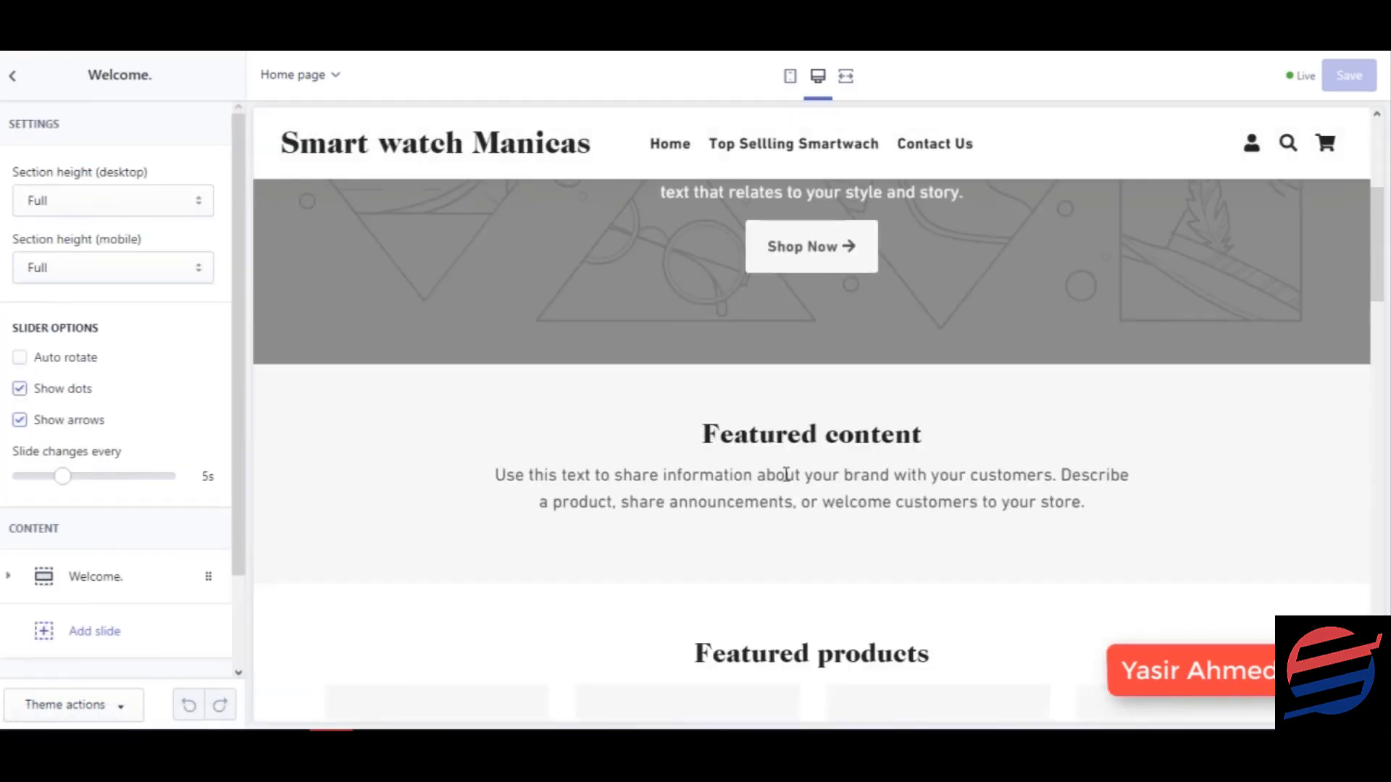
pyautogui.scroll(5, 857, 442)
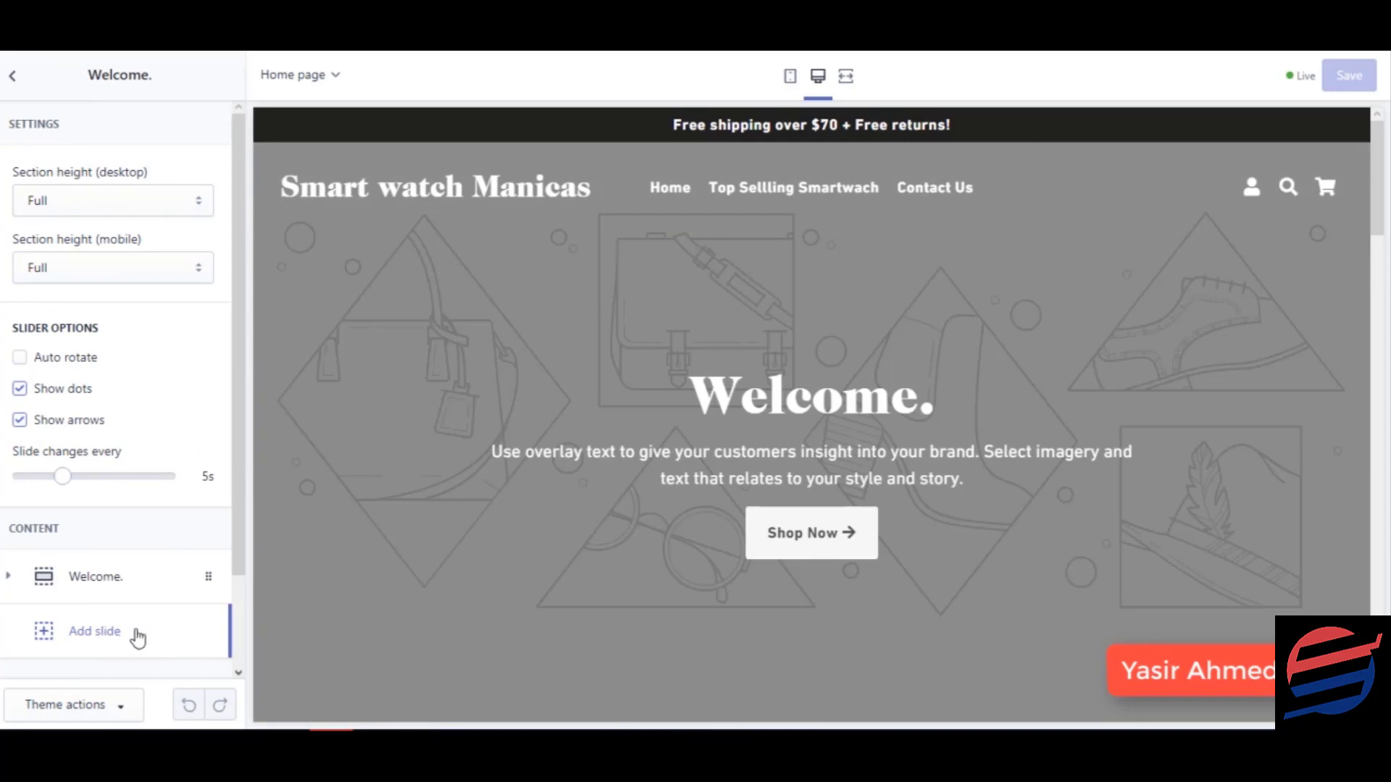
pyautogui.click(9, 580)
pyautogui.click(9, 576)
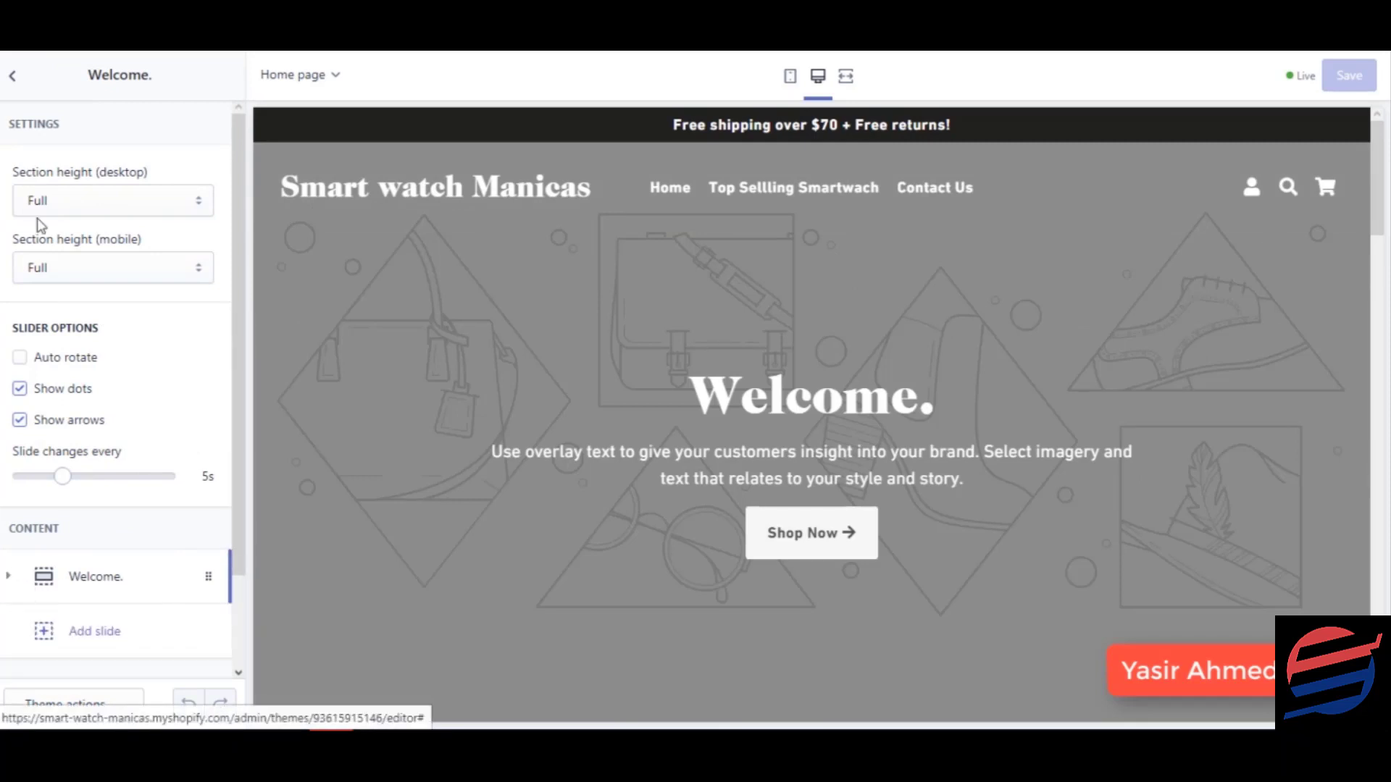
pyautogui.click(12, 75)
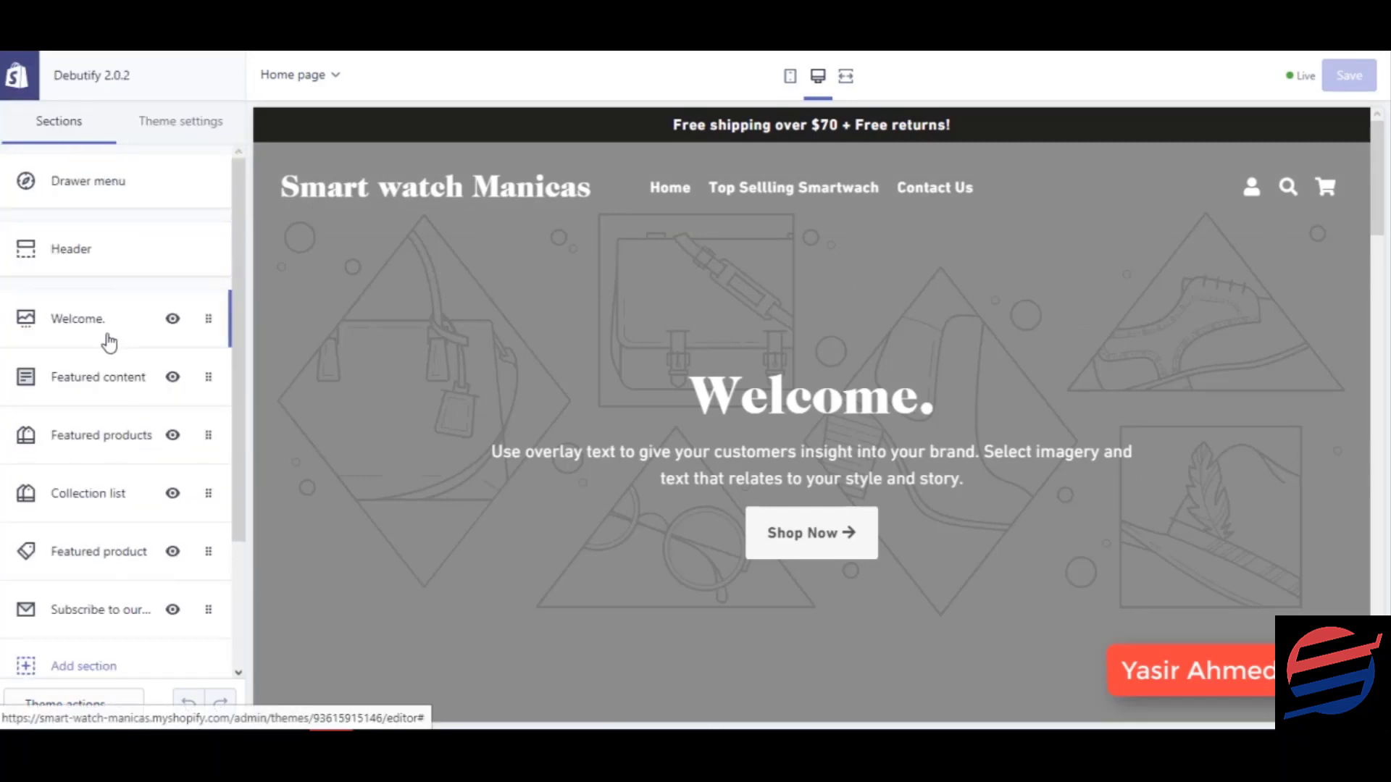
pyautogui.click(93, 391)
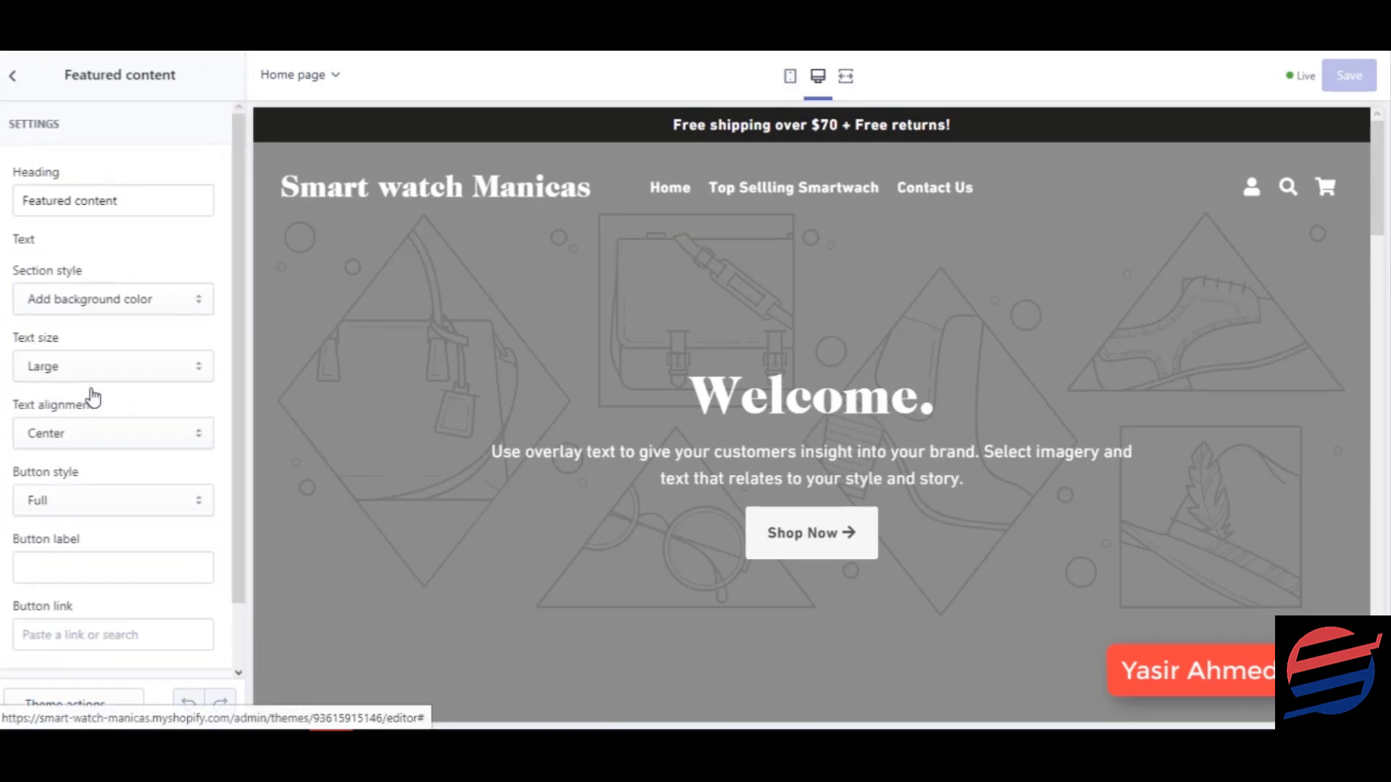
# Step: Return to the sections list and glance at the Featured products settings
pyautogui.click(14, 79)
pyautogui.scroll(-5, 705, 357)
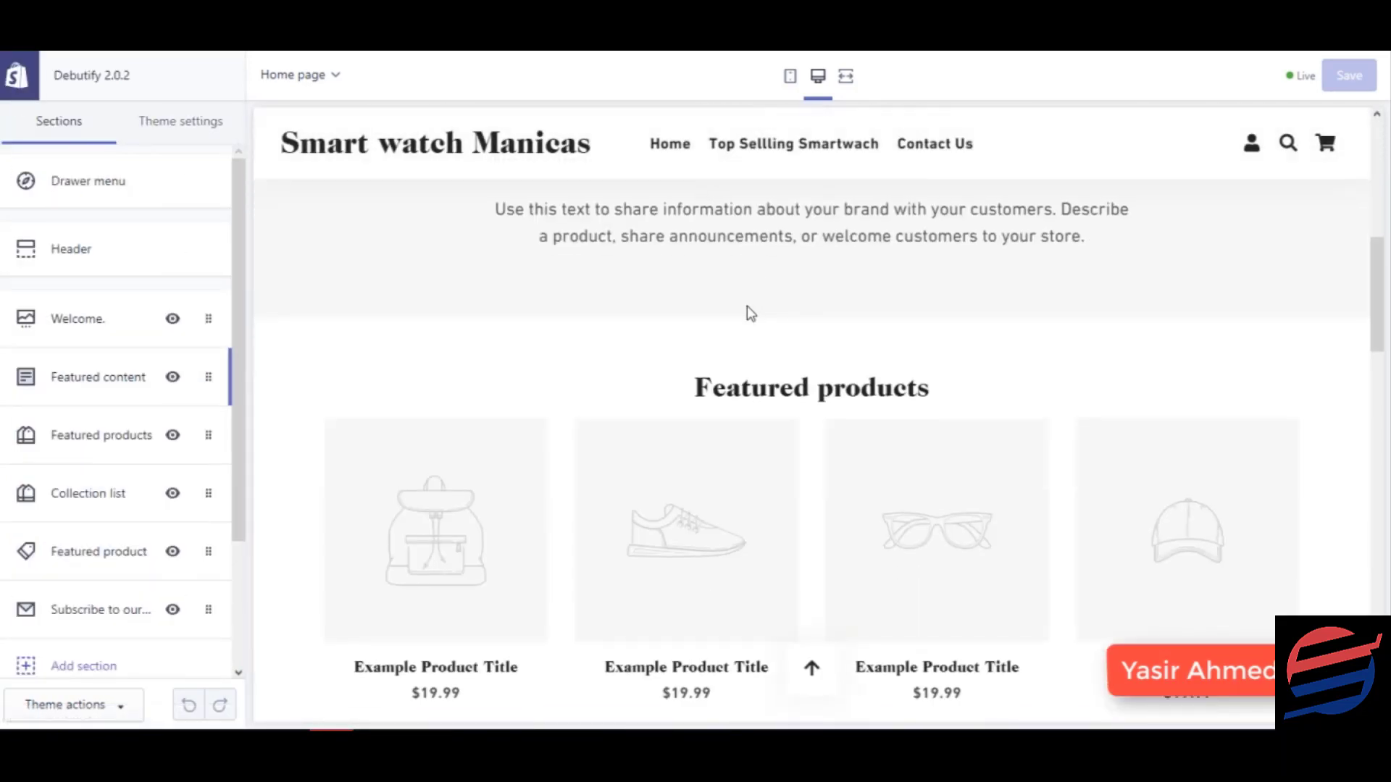
pyautogui.click(101, 434)
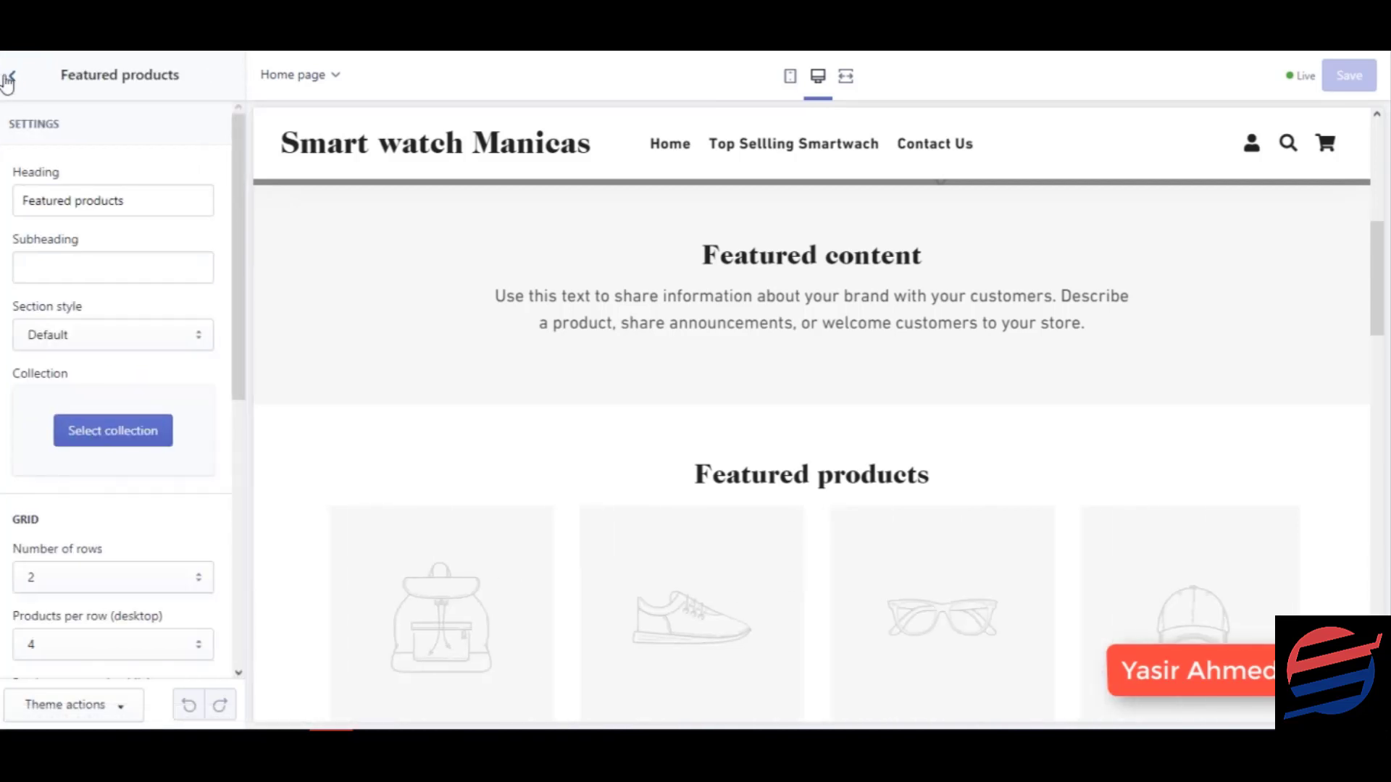
pyautogui.press('Escape')
# Step: Review the newsletter section settings (border top style, Envelope icon), then return to Sections
pyautogui.scroll(-1, 700, 476)
pyautogui.scroll(-1, 703, 478)
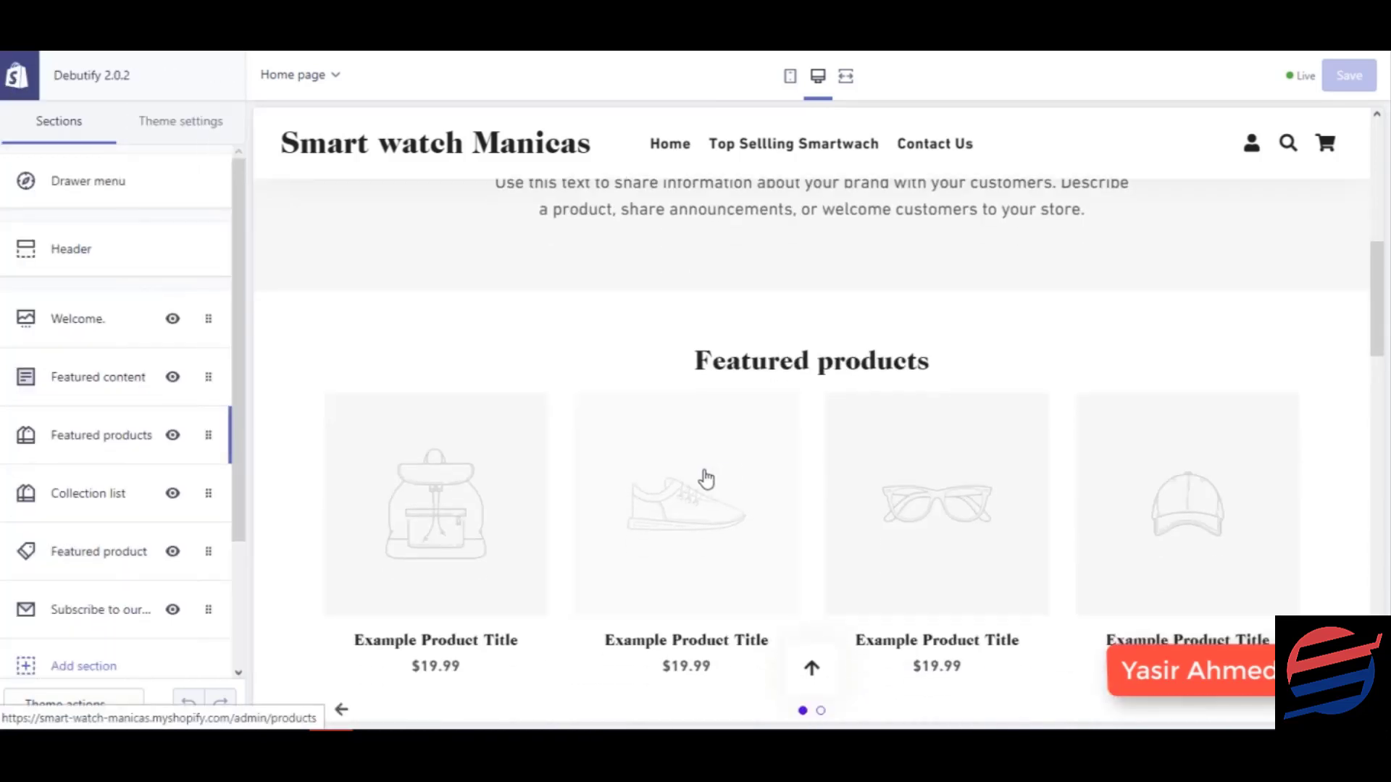
pyautogui.scroll(-5, 729, 512)
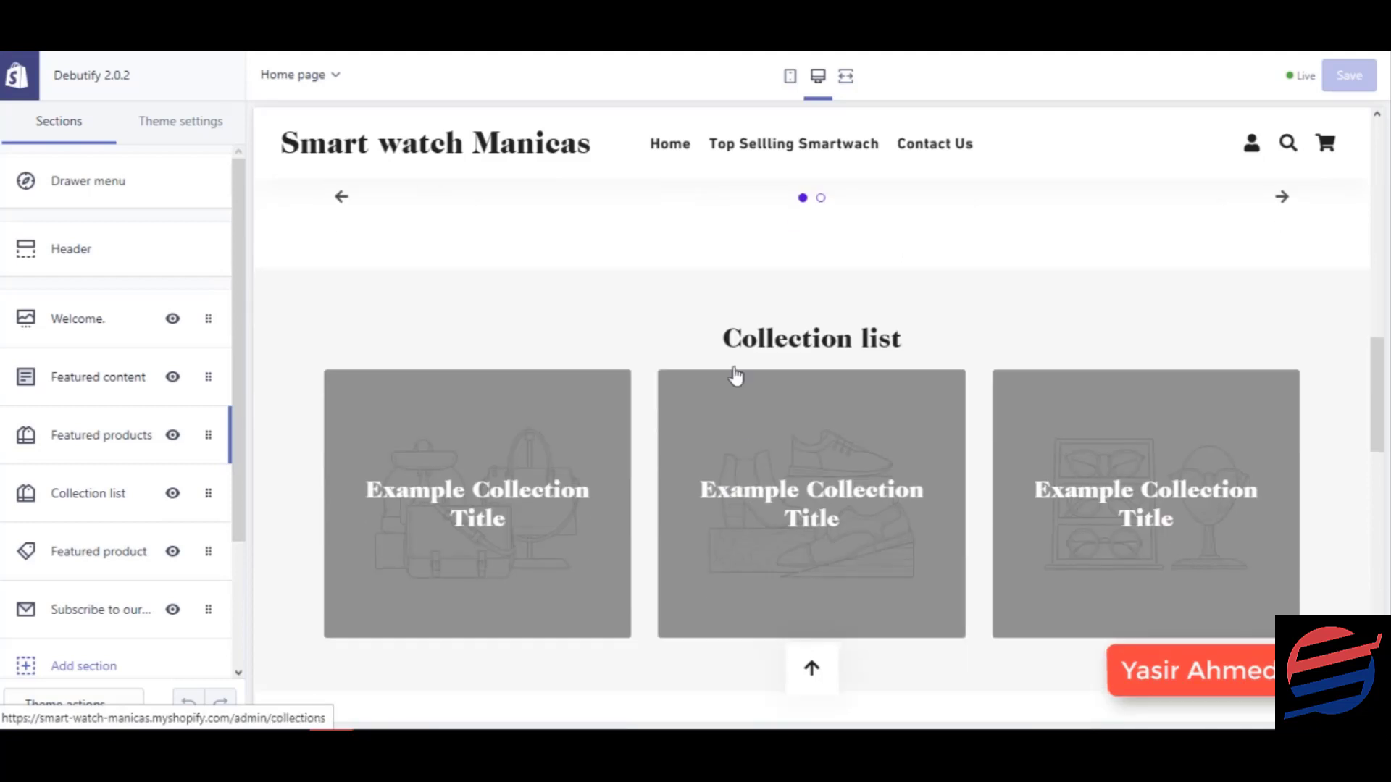
pyautogui.scroll(-1, 128, 471)
pyautogui.scroll(-3, 128, 471)
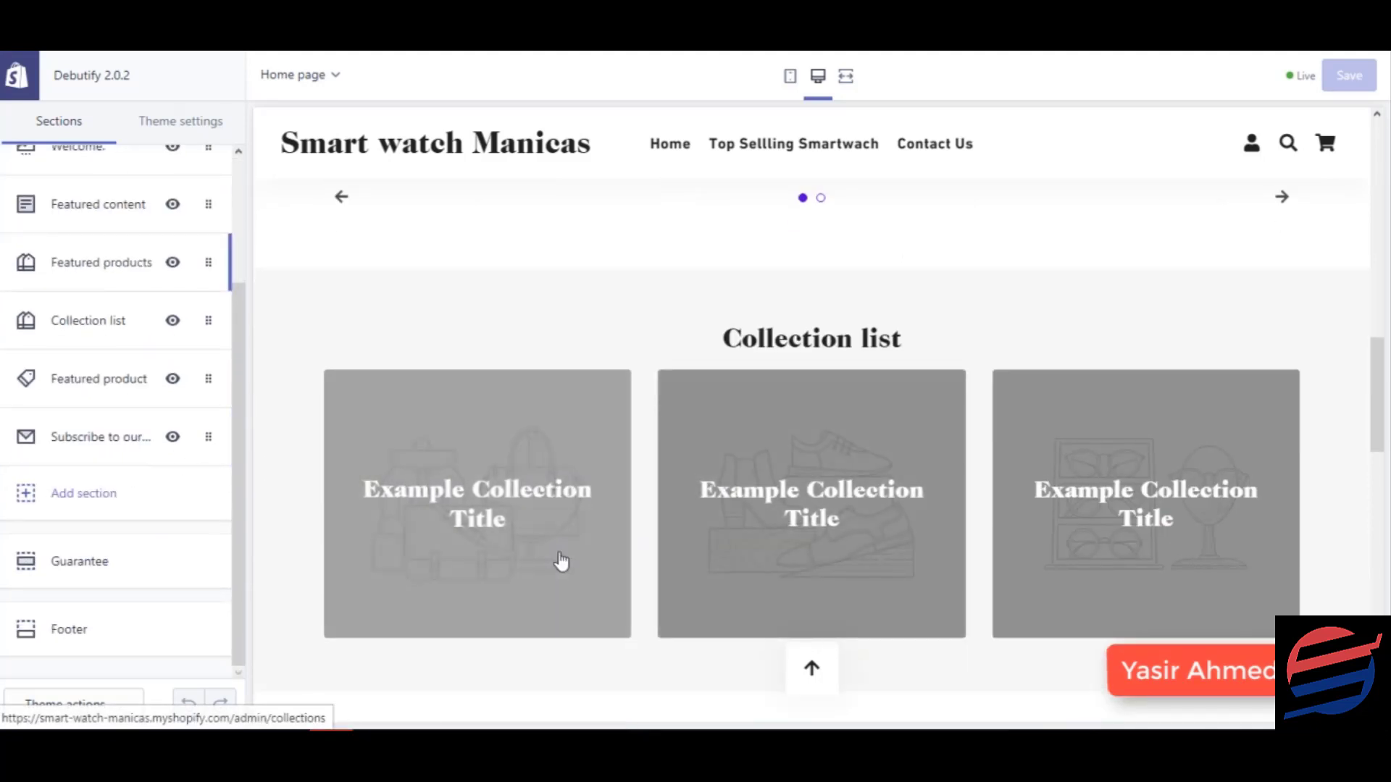
pyautogui.scroll(-7, 562, 563)
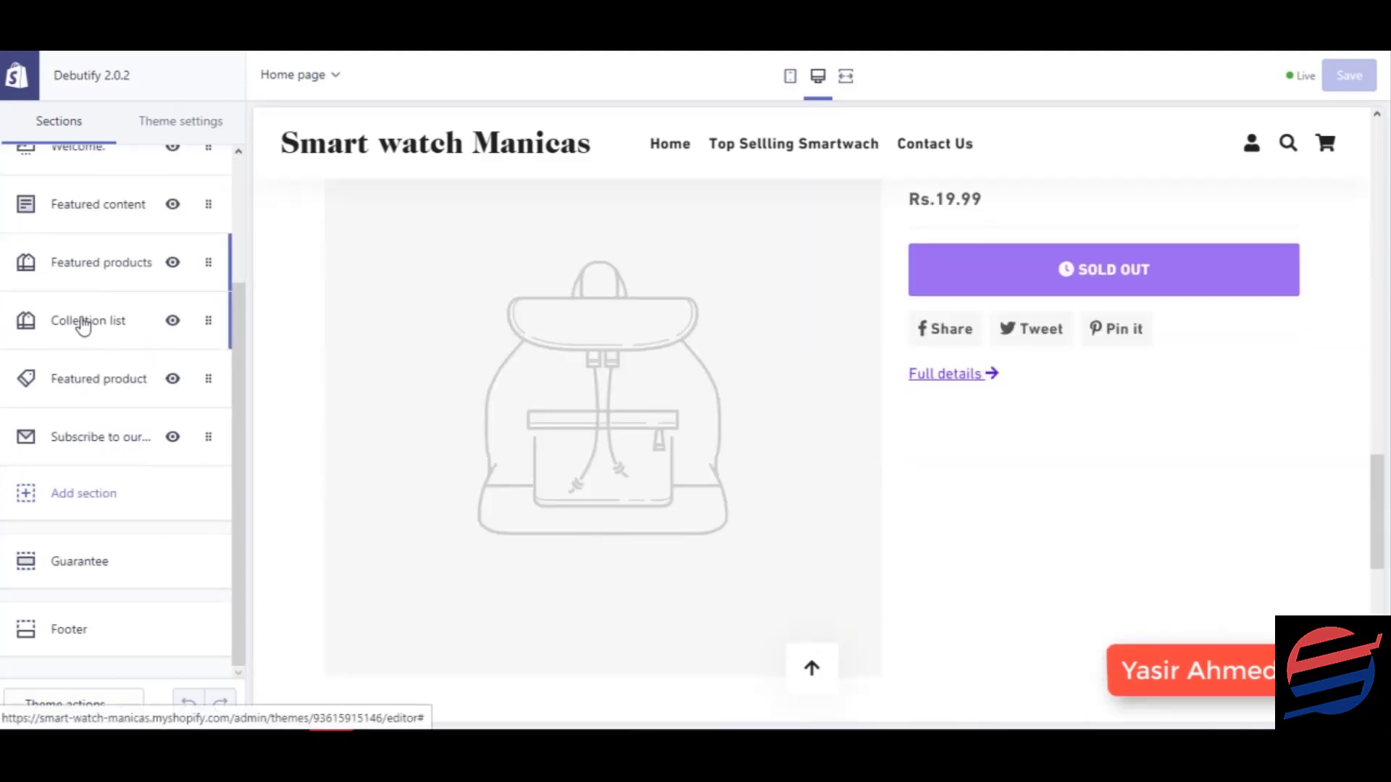
pyautogui.click(111, 437)
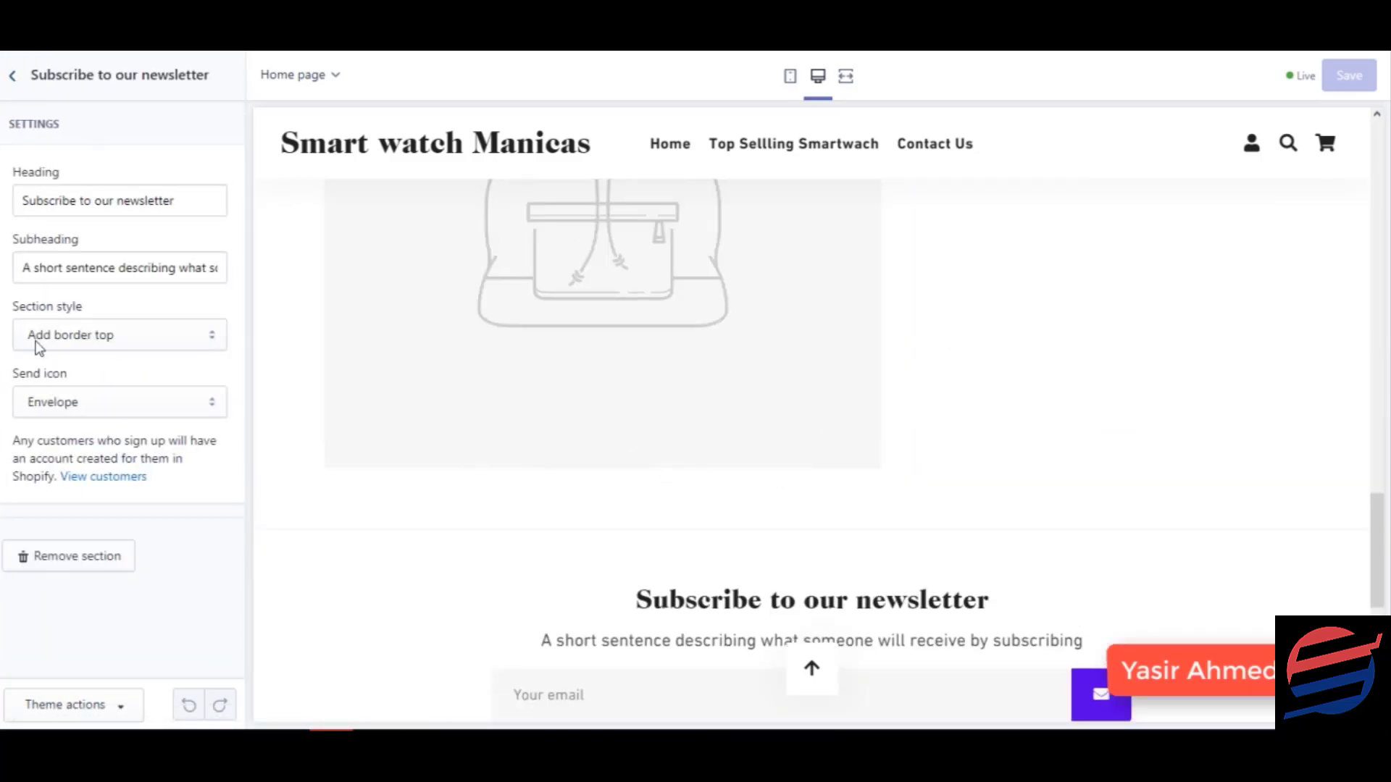
pyautogui.click(13, 77)
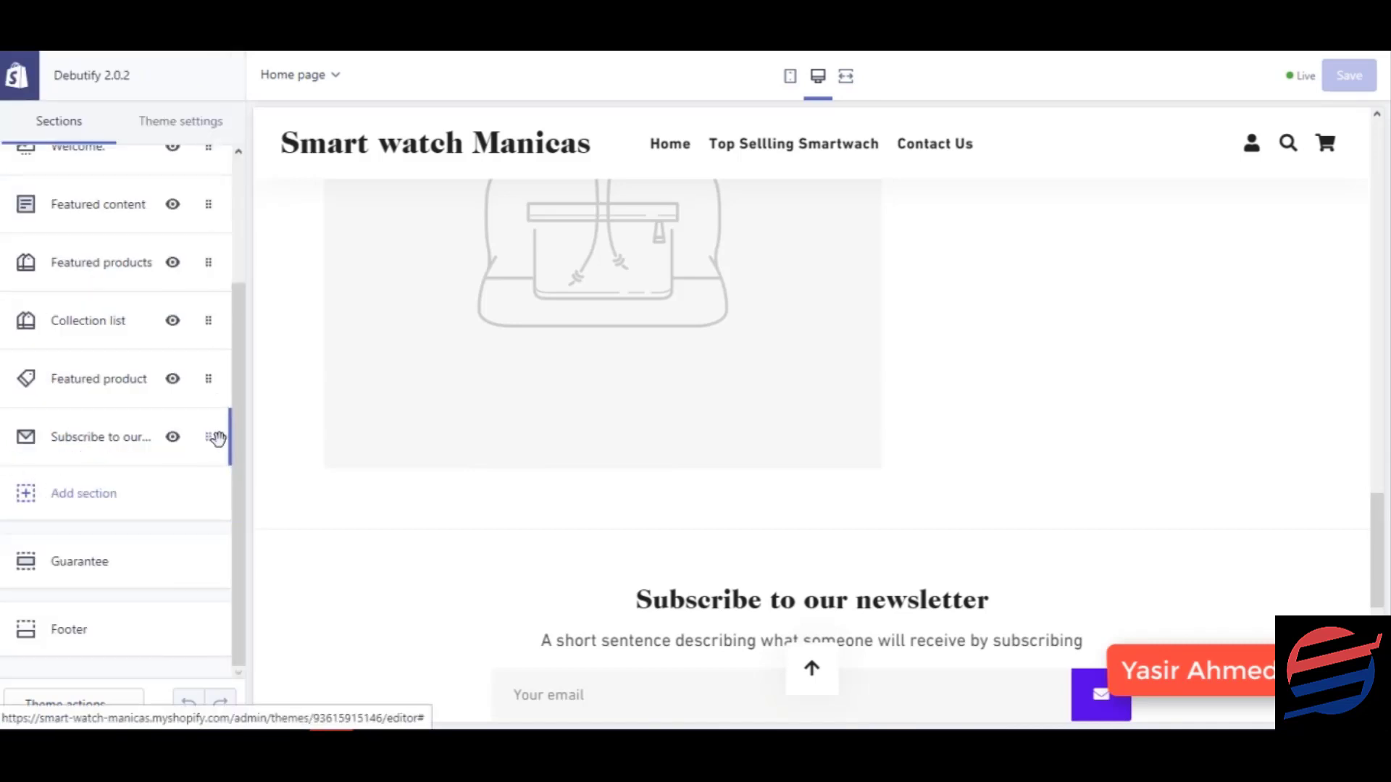
pyautogui.click(173, 437)
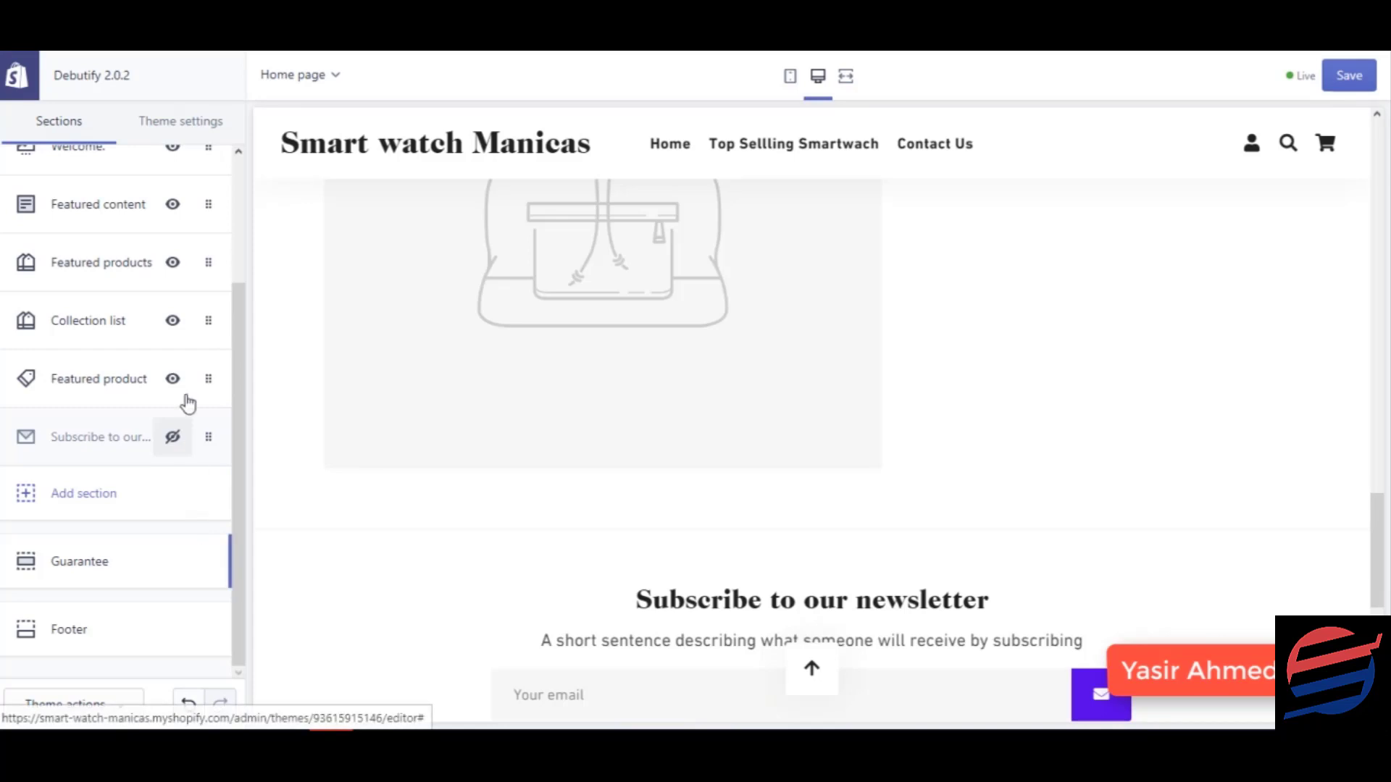
pyautogui.click(173, 379)
pyautogui.scroll(3, 173, 495)
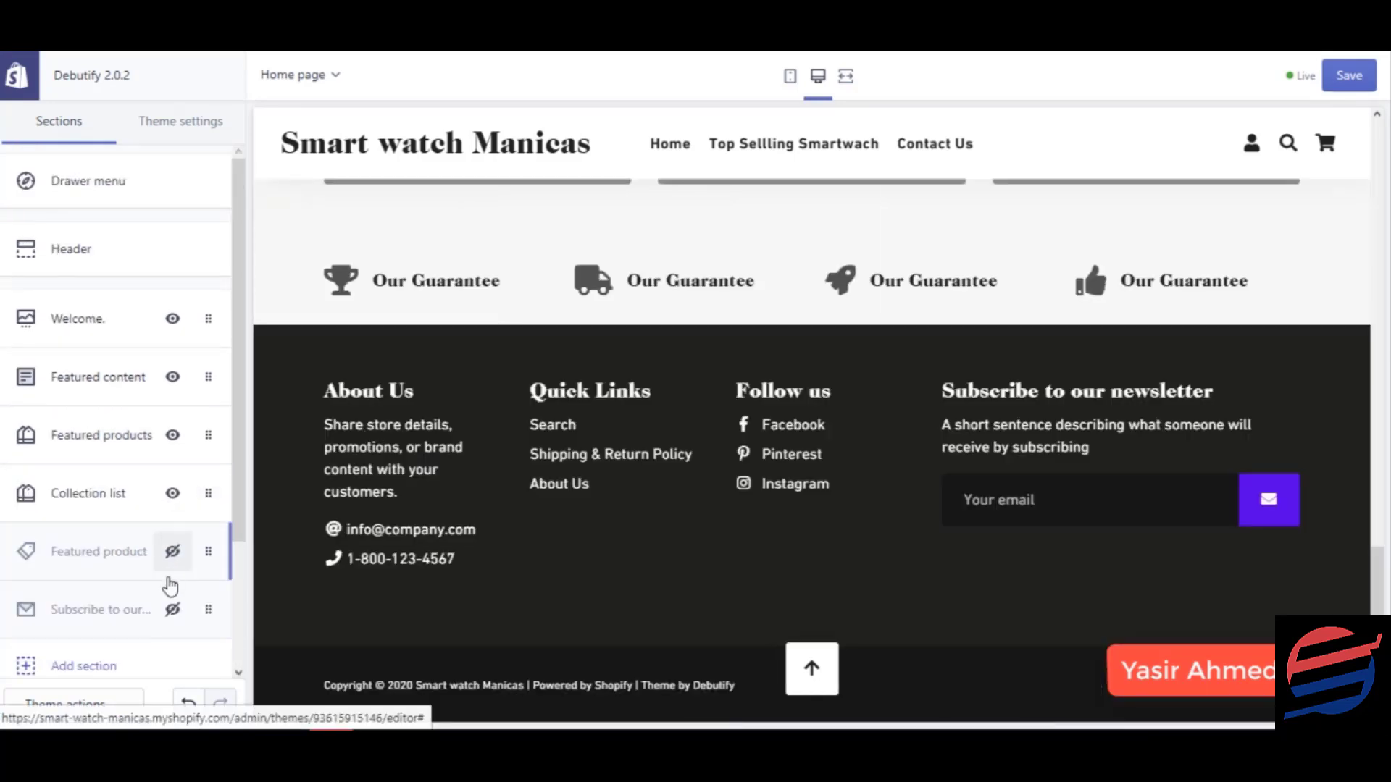
pyautogui.click(173, 493)
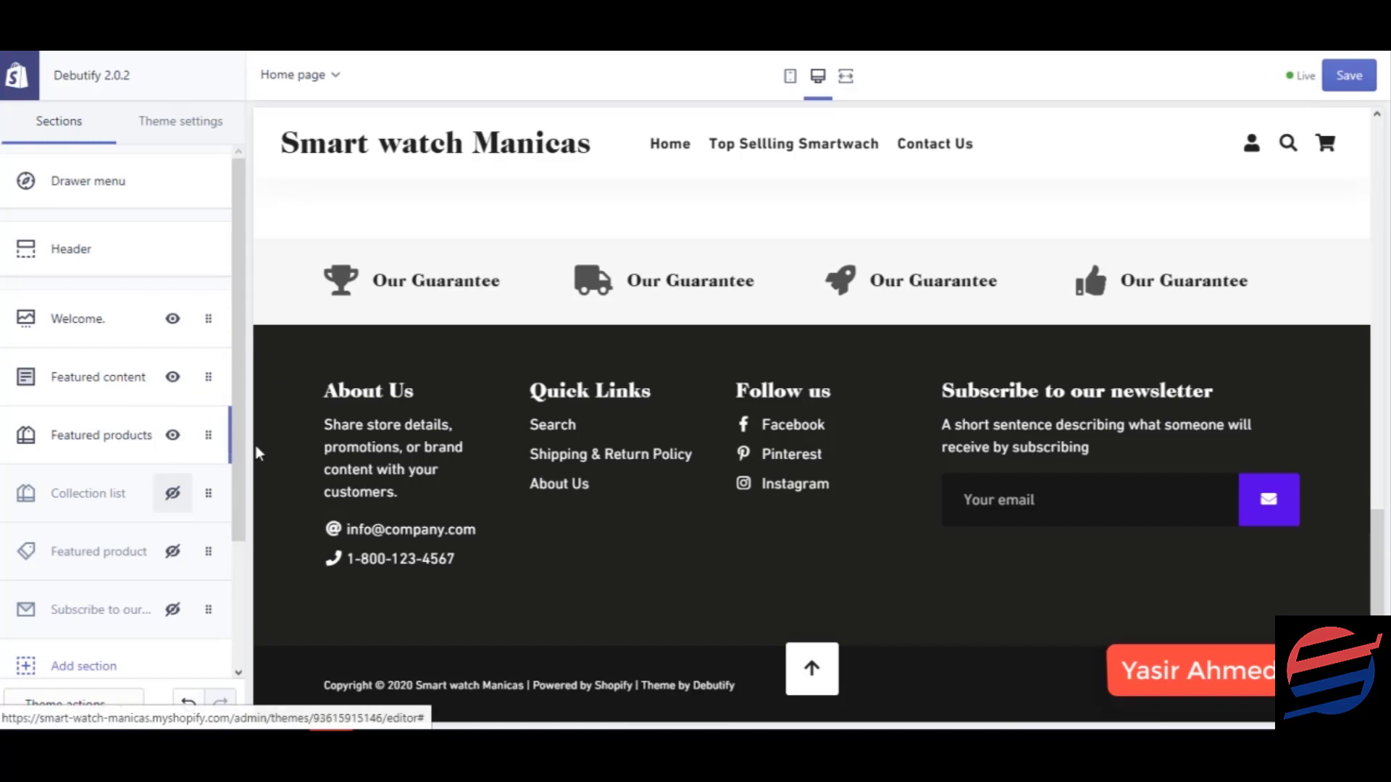
pyautogui.scroll(2, 723, 464)
pyautogui.scroll(10, 722, 455)
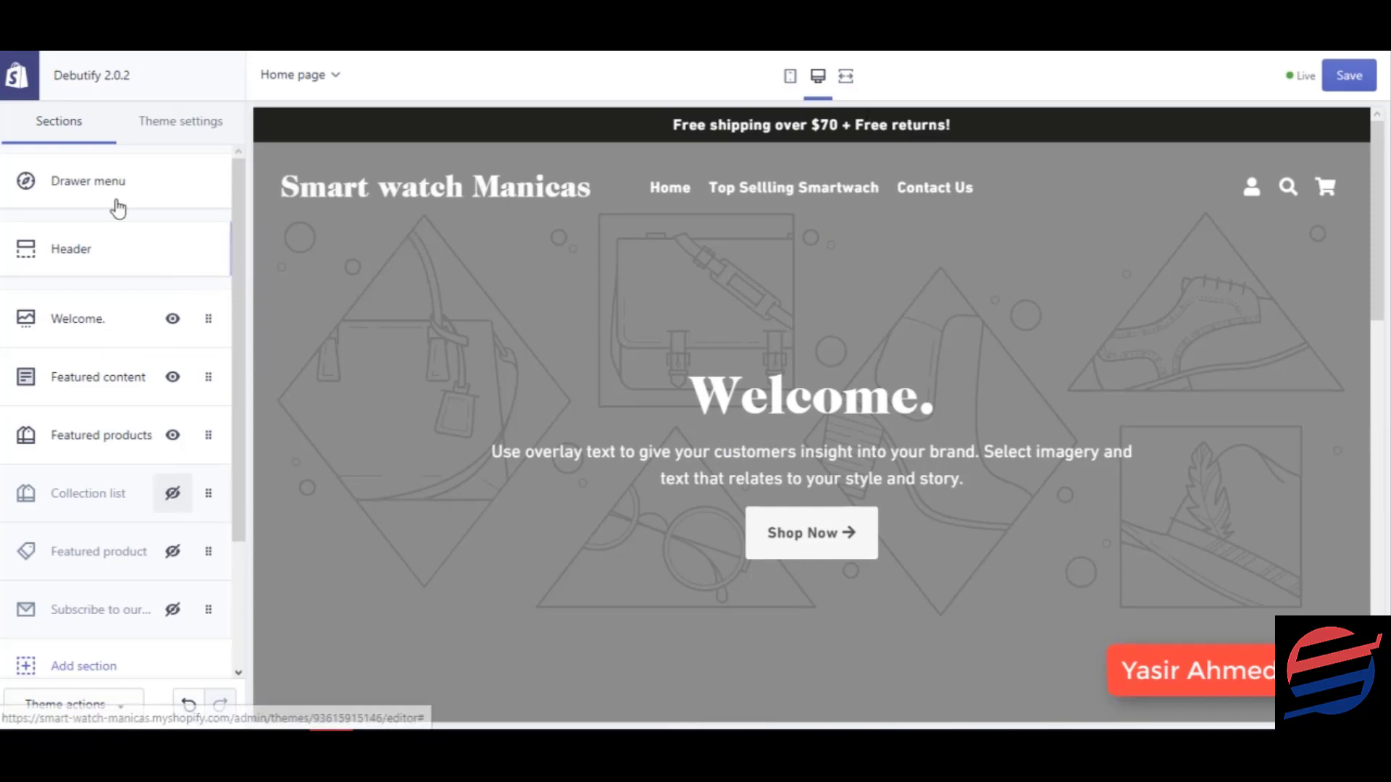
# Step: Apply the smartwatch image to the Welcome banner and preview it at mobile width
pyautogui.click(98, 316)
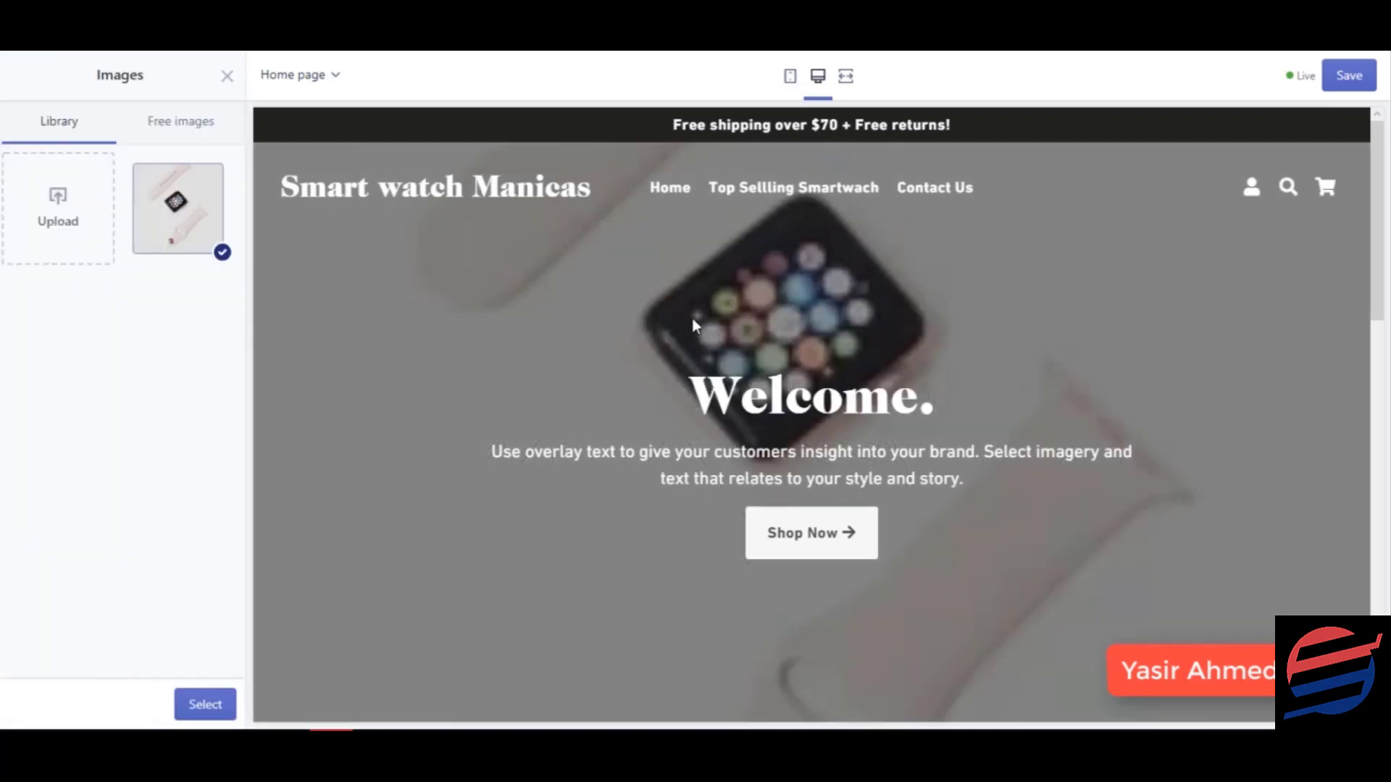
pyautogui.click(212, 705)
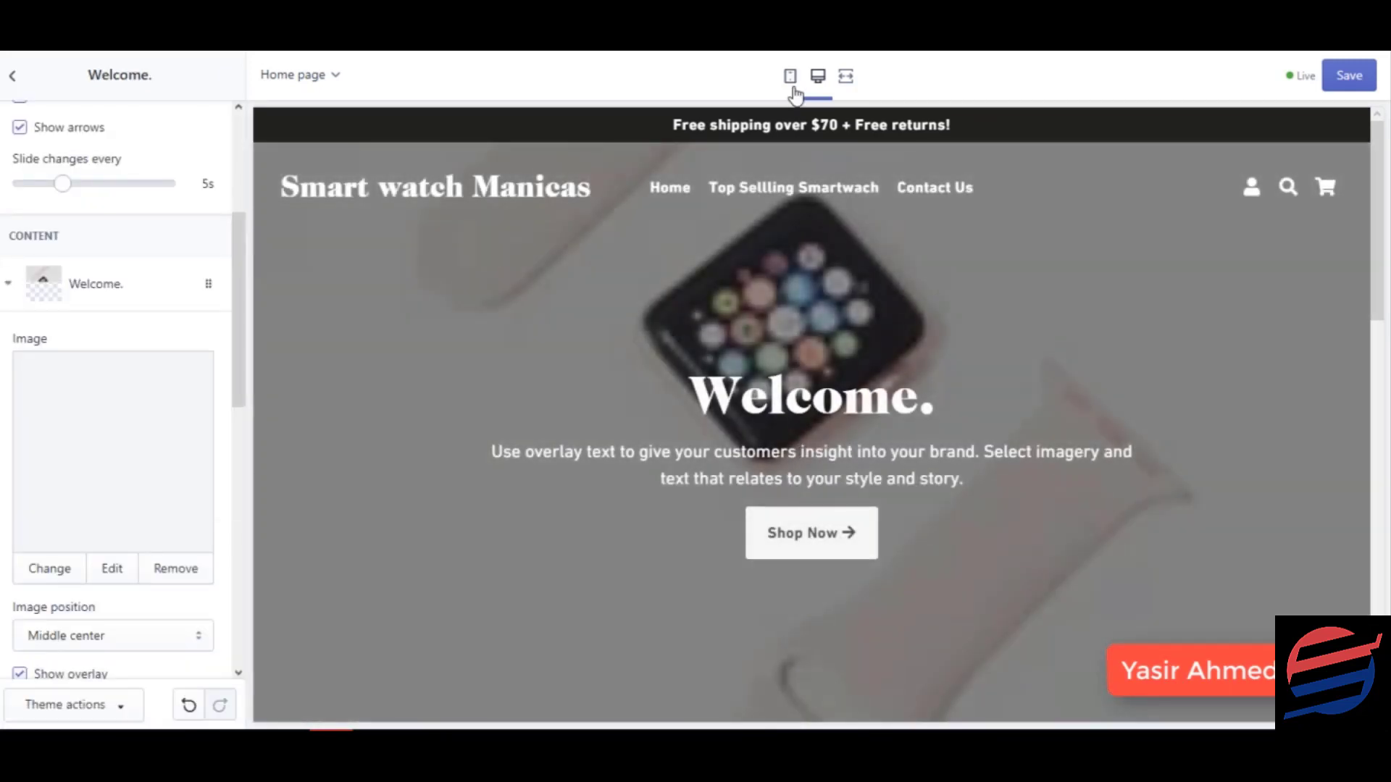
pyautogui.click(792, 87)
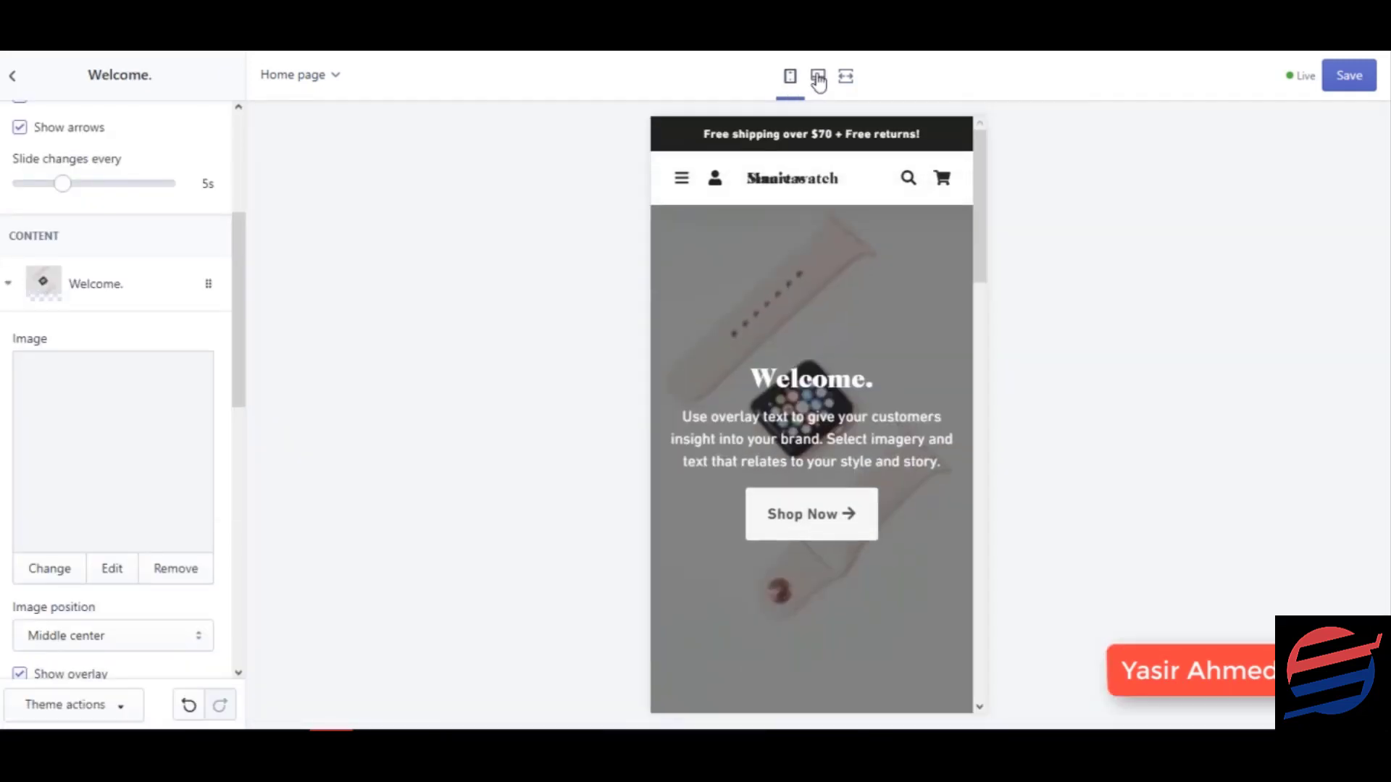
pyautogui.click(819, 78)
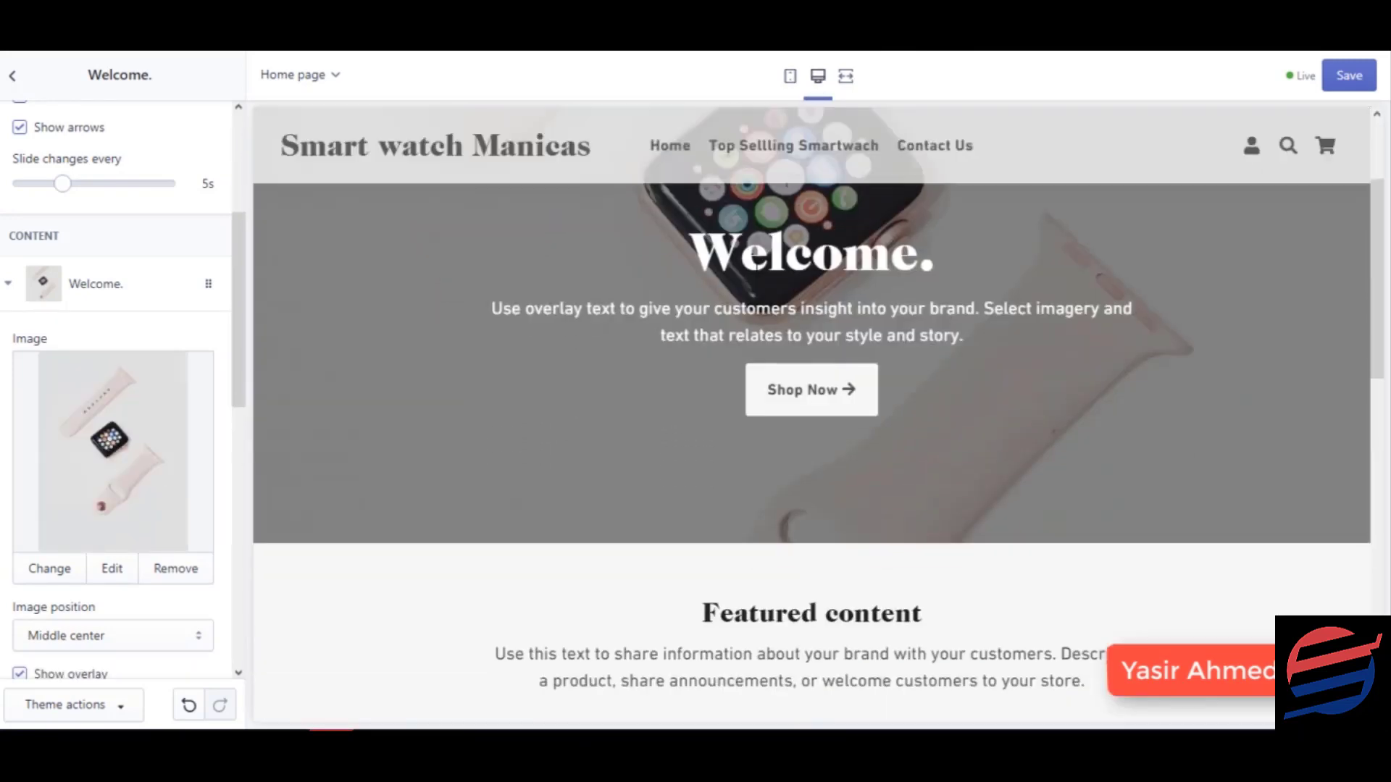
# Step: Check the new banner twice more at mobile width, ending on the desktop preview
pyautogui.click(790, 80)
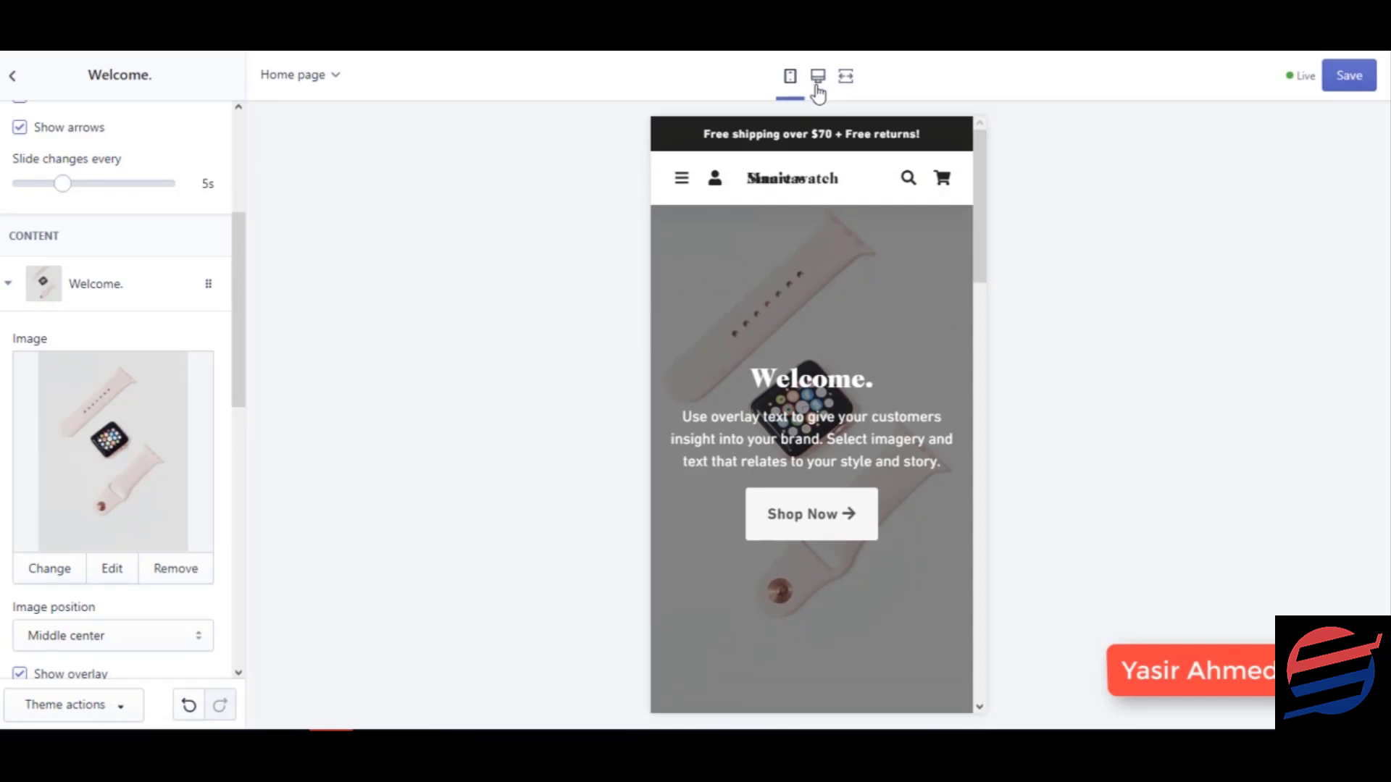
pyautogui.click(819, 76)
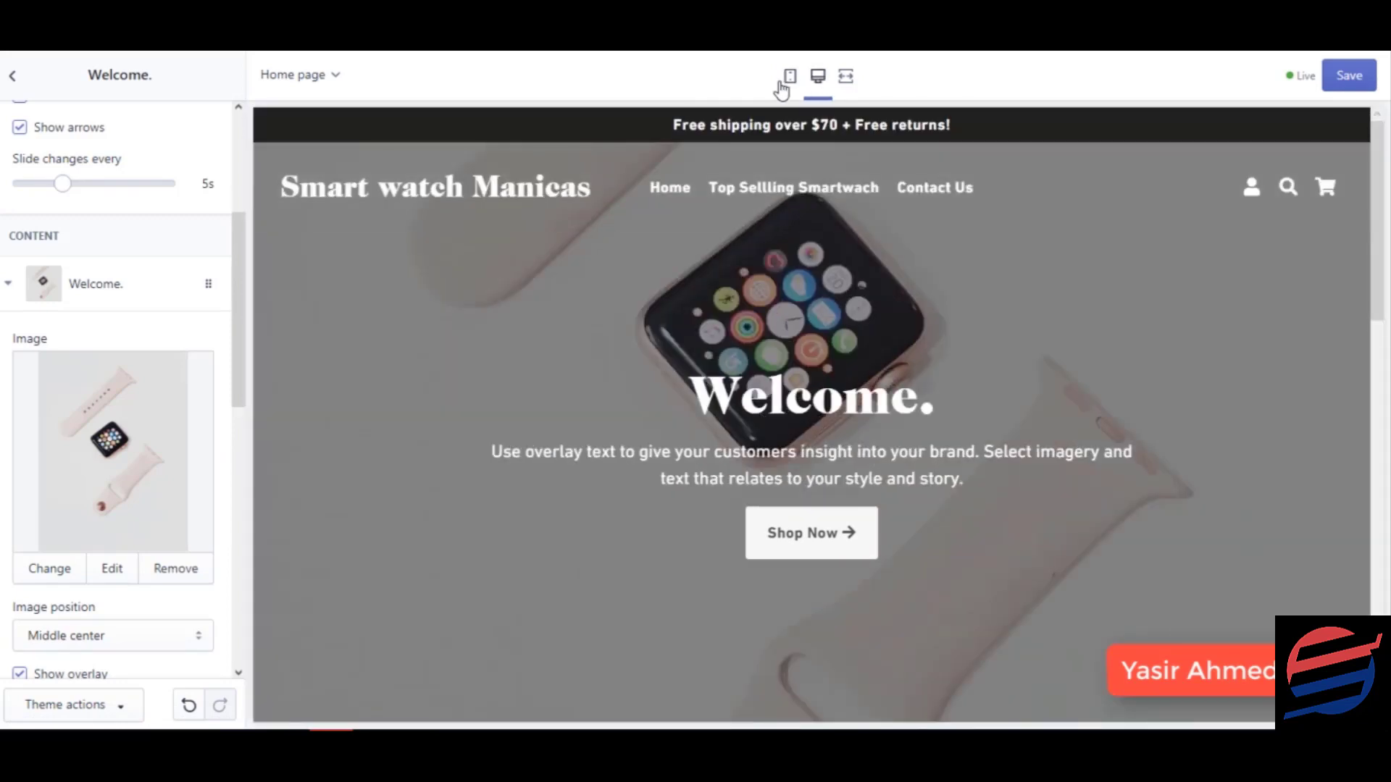
pyautogui.click(789, 79)
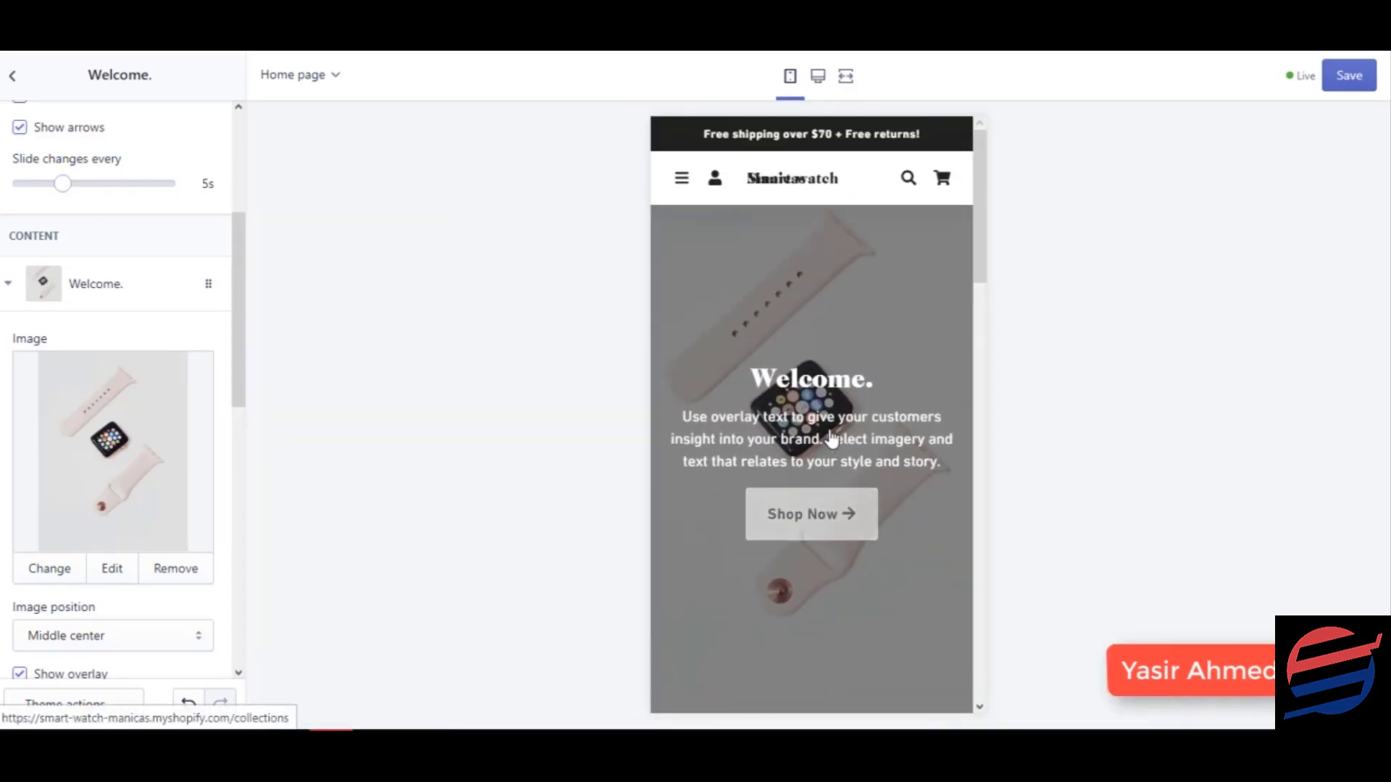
pyautogui.click(819, 78)
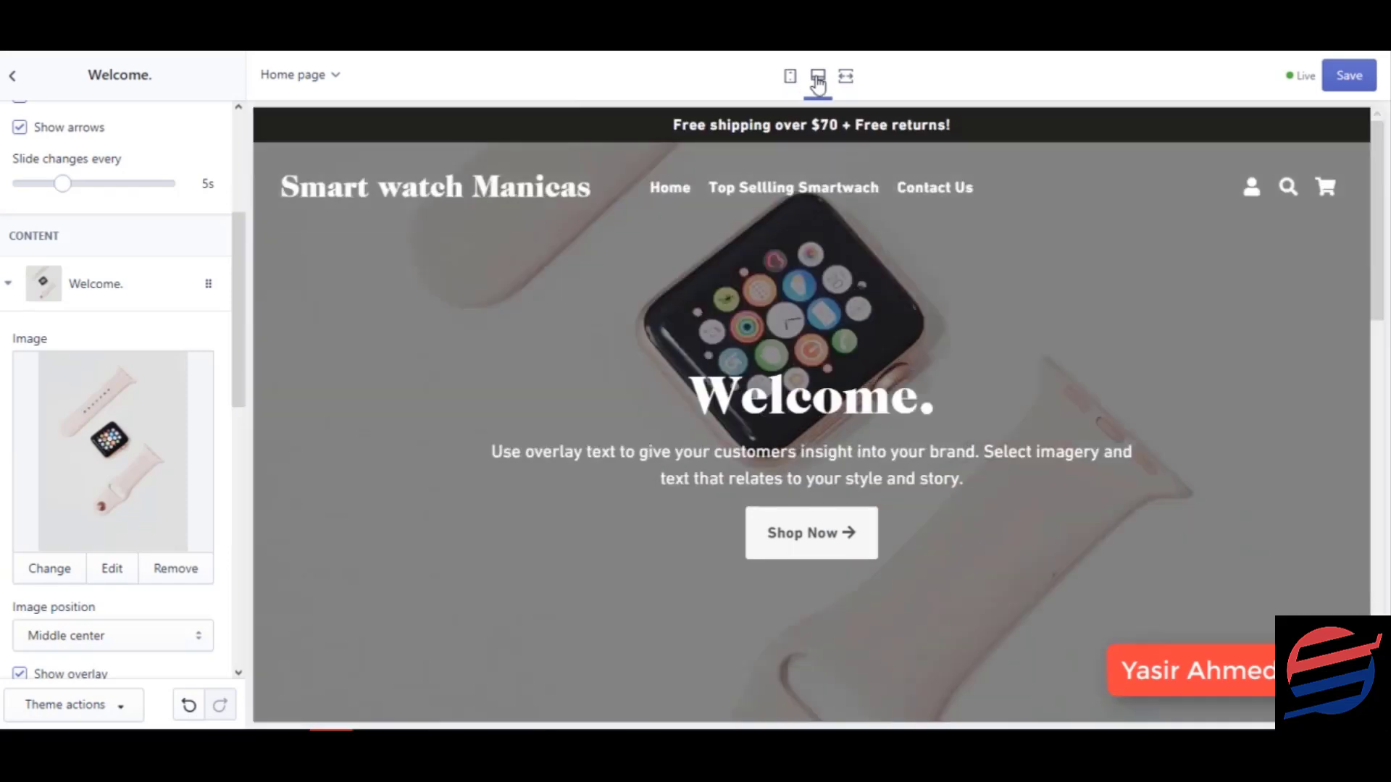
# Step: Expand, collapse and reopen the Welcome slide's content settings
pyautogui.click(11, 288)
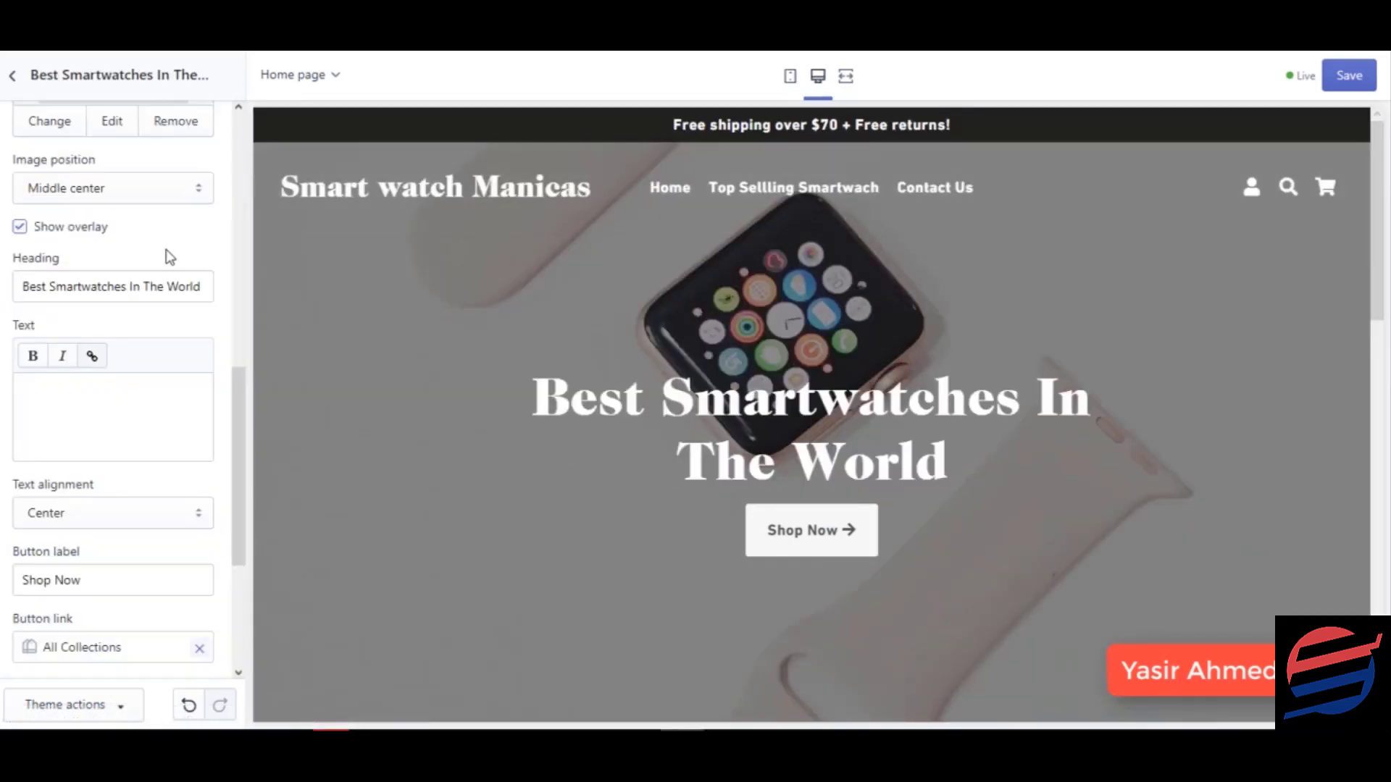
pyautogui.scroll(2, 170, 292)
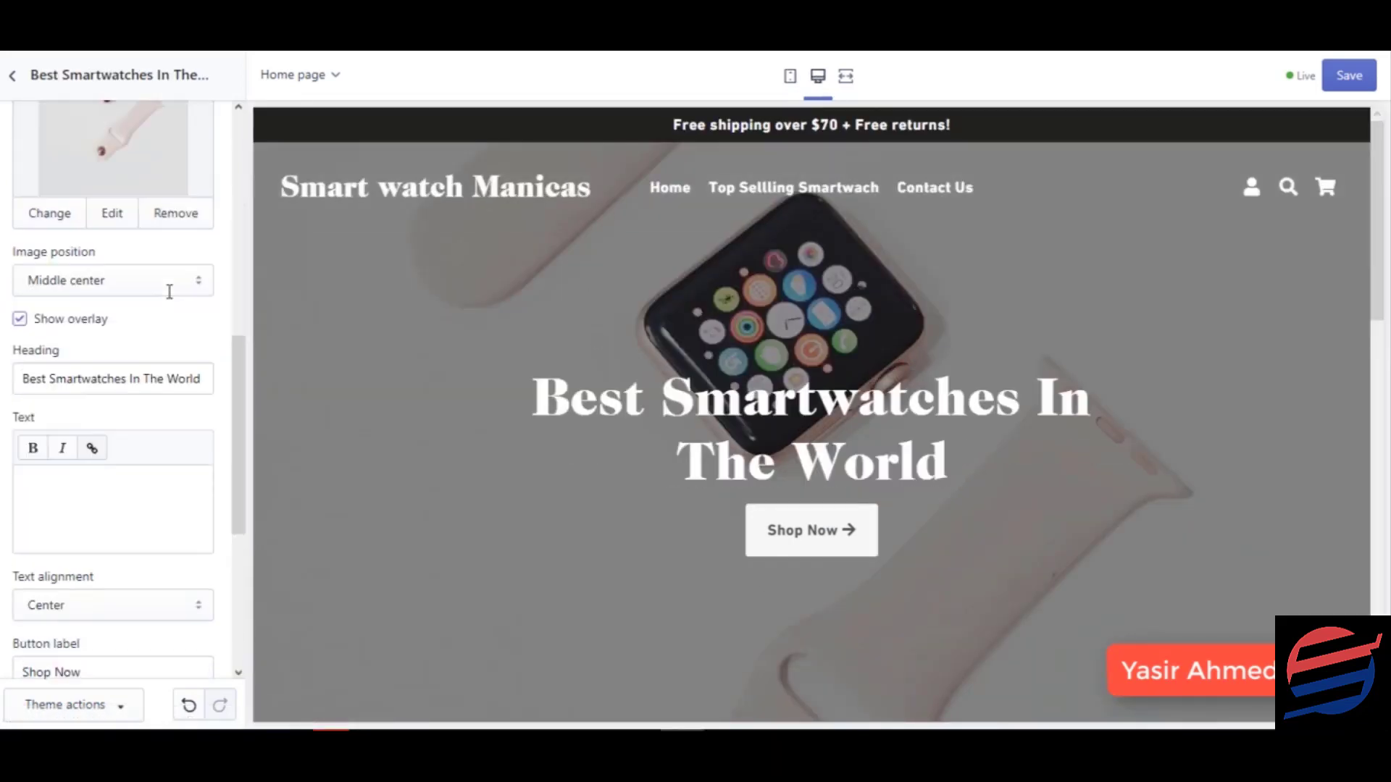
pyautogui.scroll(6, 170, 292)
pyautogui.scroll(-4, 127, 391)
pyautogui.scroll(3, 115, 319)
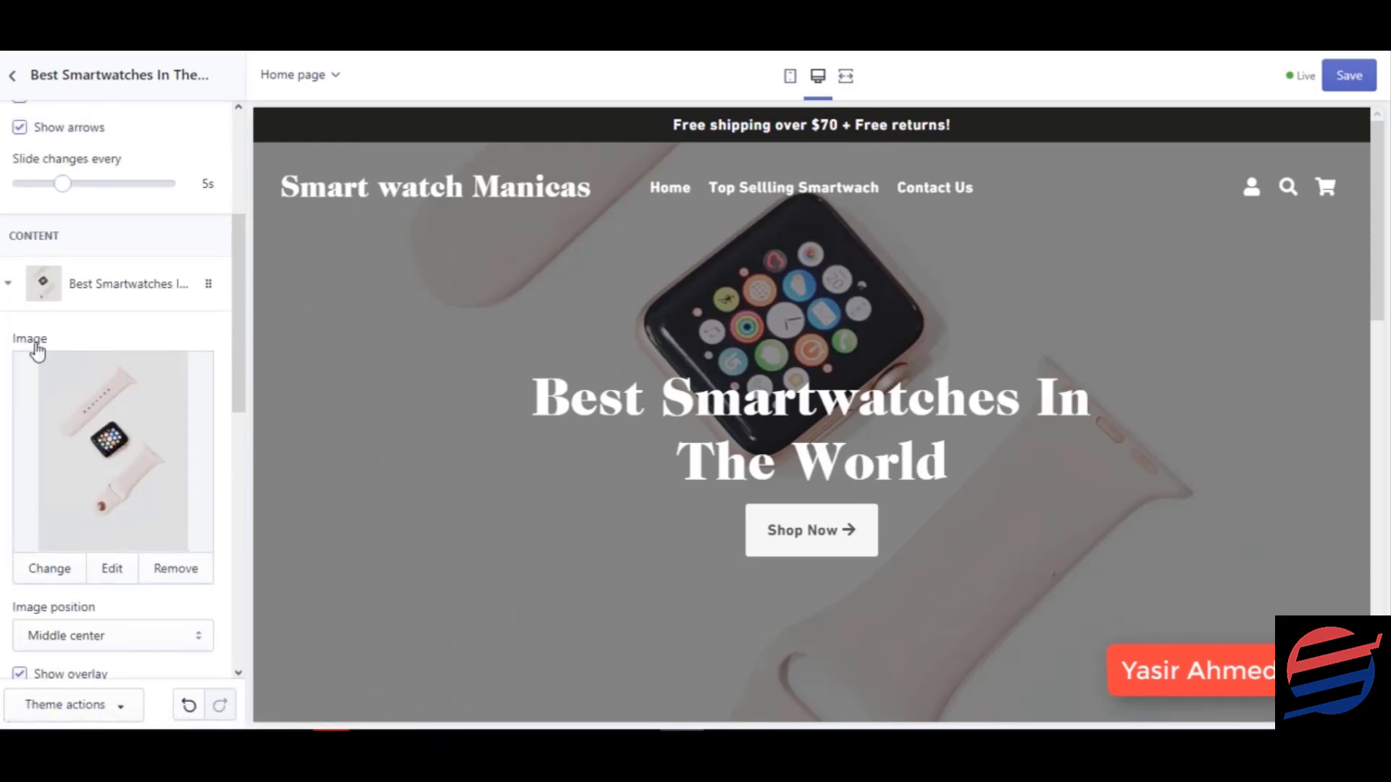
pyautogui.click(10, 290)
pyautogui.click(50, 455)
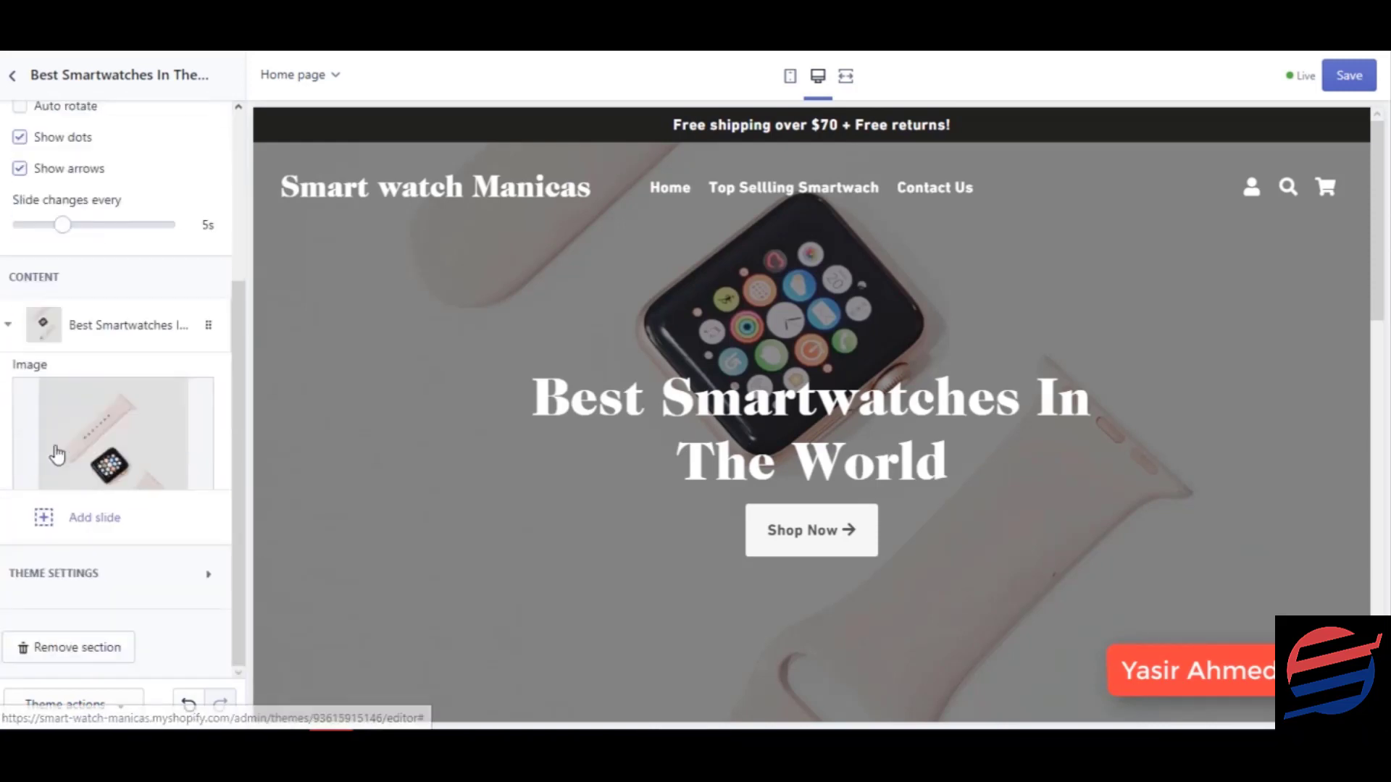
pyautogui.scroll(-5, 86, 443)
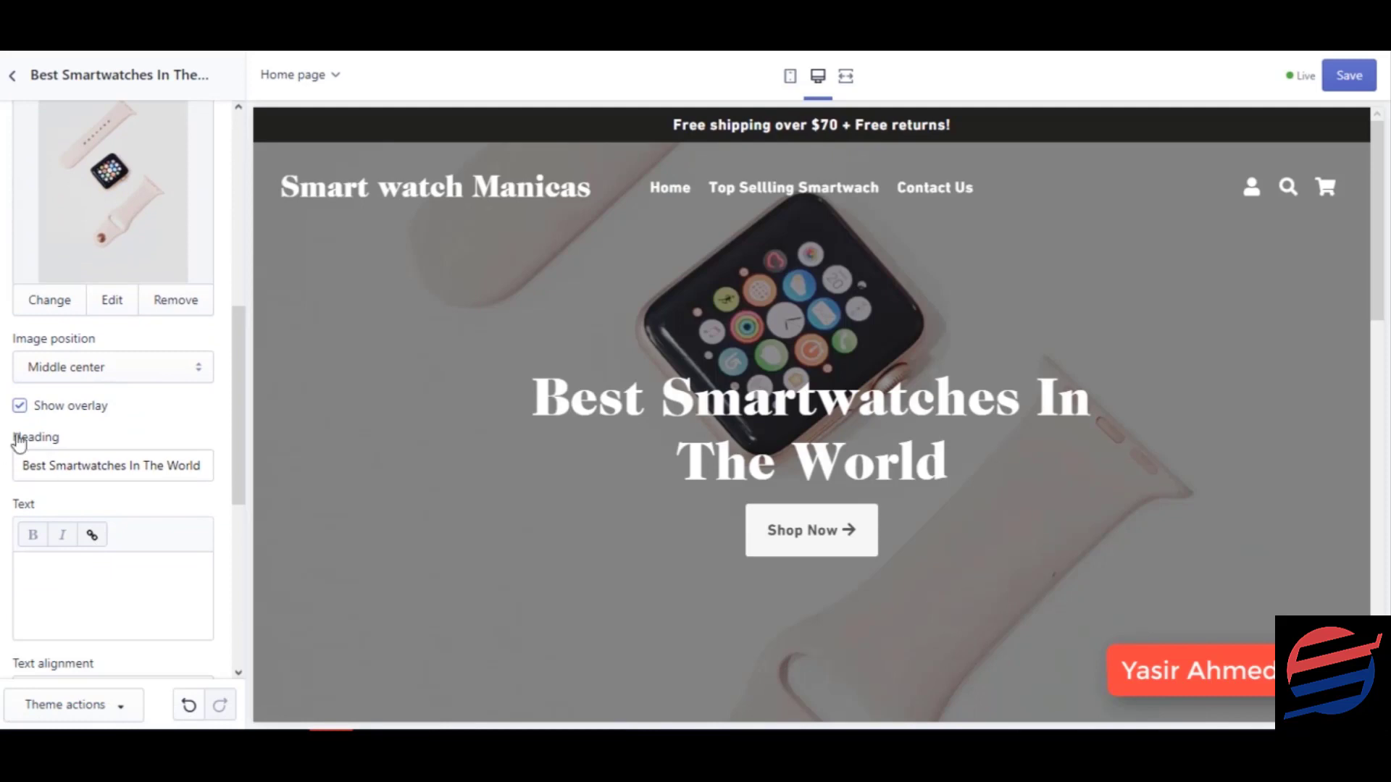
# Step: Change the slide heading to 'Best Smartwatches In The World' and clear the Text box
pyautogui.click(75, 467)
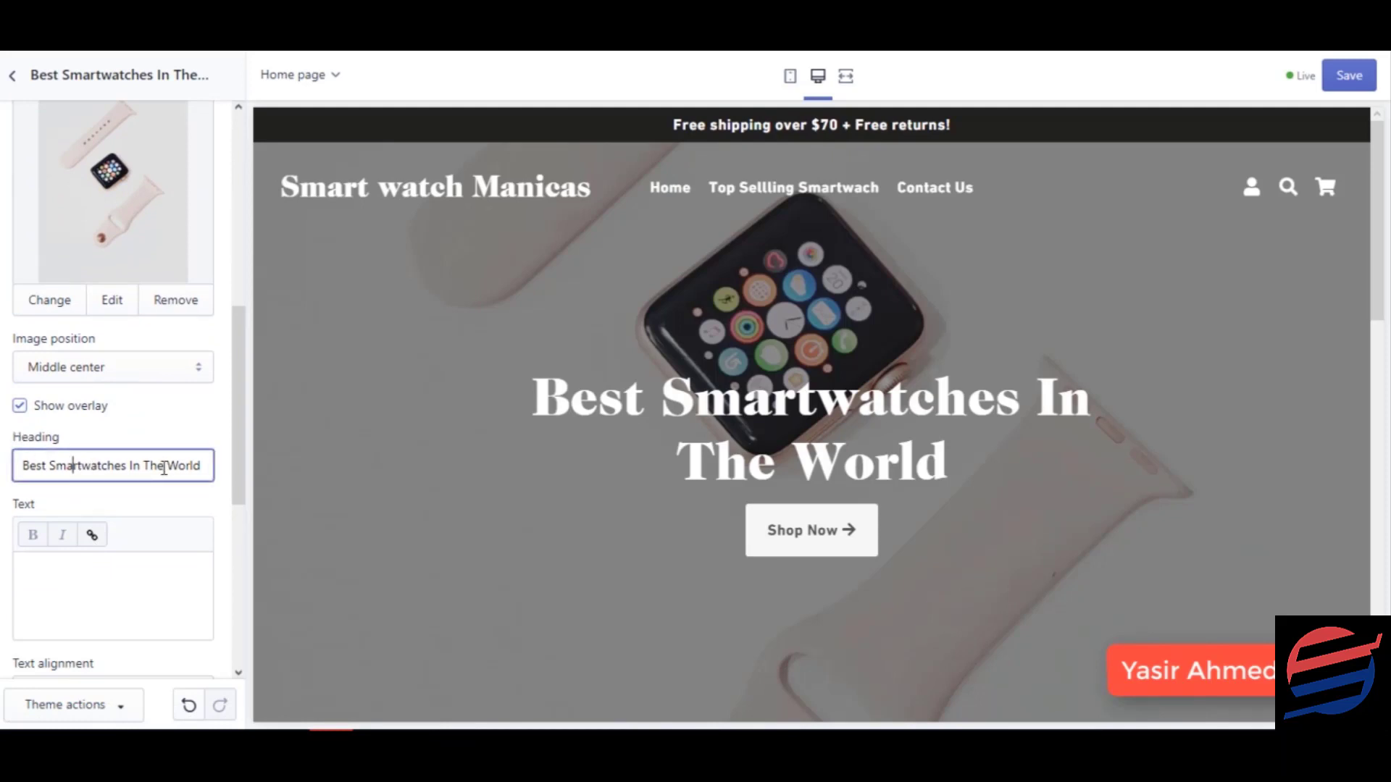
pyautogui.scroll(-4, 165, 467)
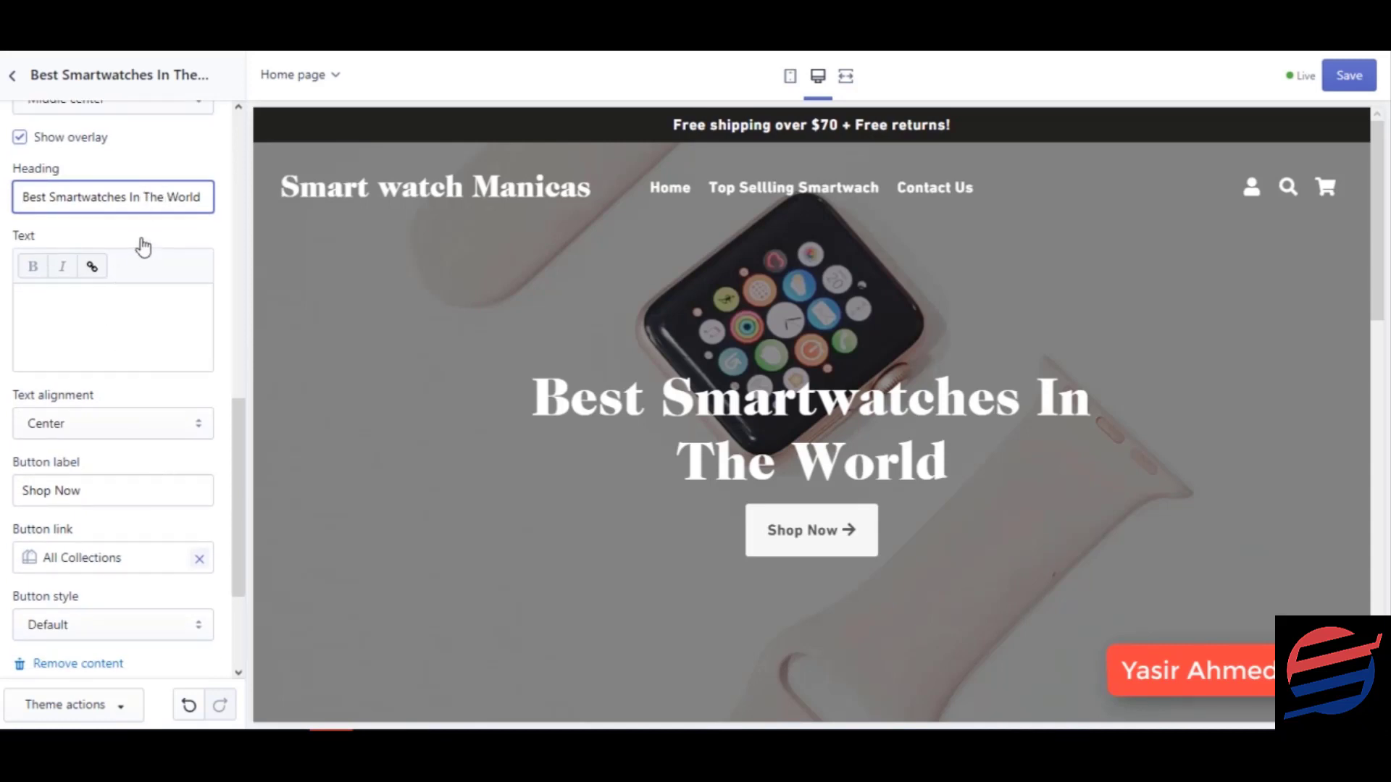
pyautogui.scroll(4, 143, 248)
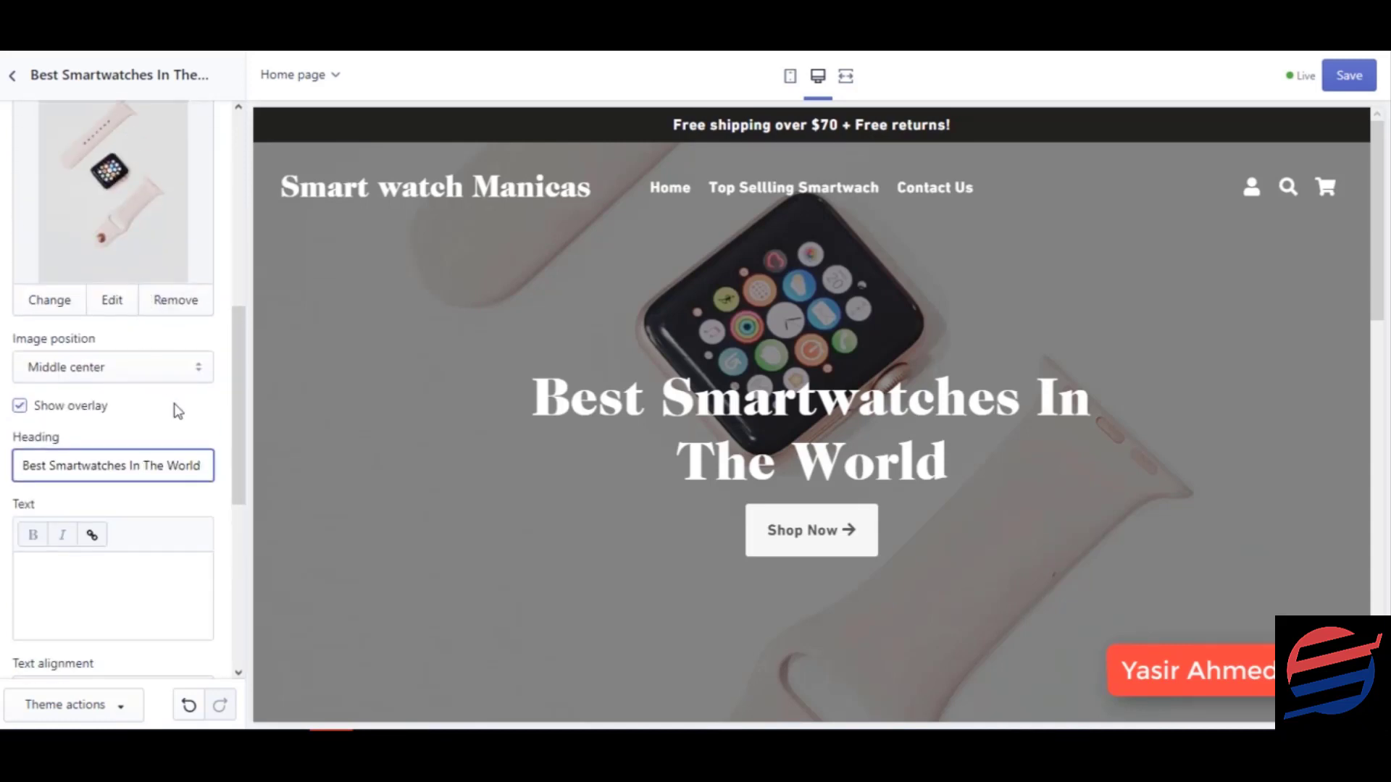
pyautogui.scroll(-5, 174, 413)
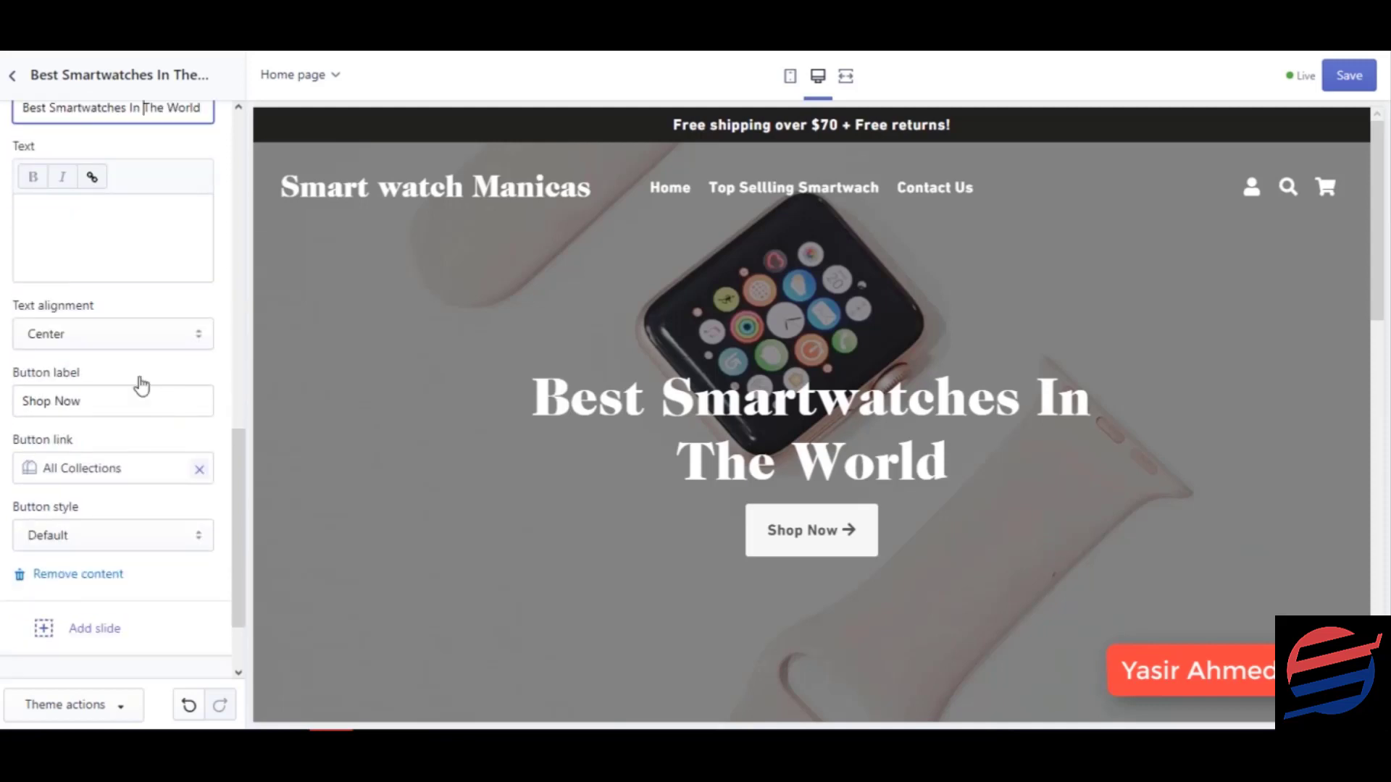
# Step: Relink the Shop Now button from All Collections to the Top Sellling Smartwach collection
pyautogui.click(135, 397)
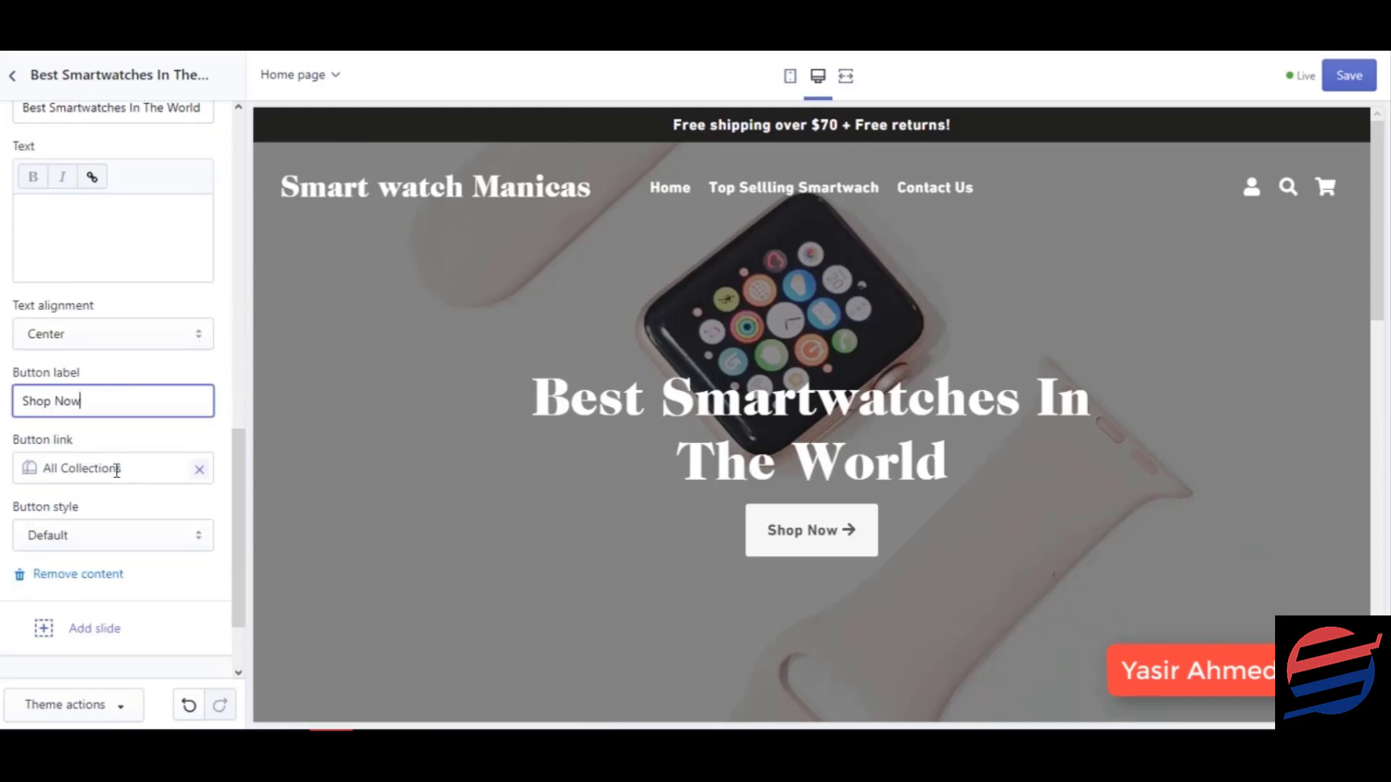
pyautogui.click(199, 470)
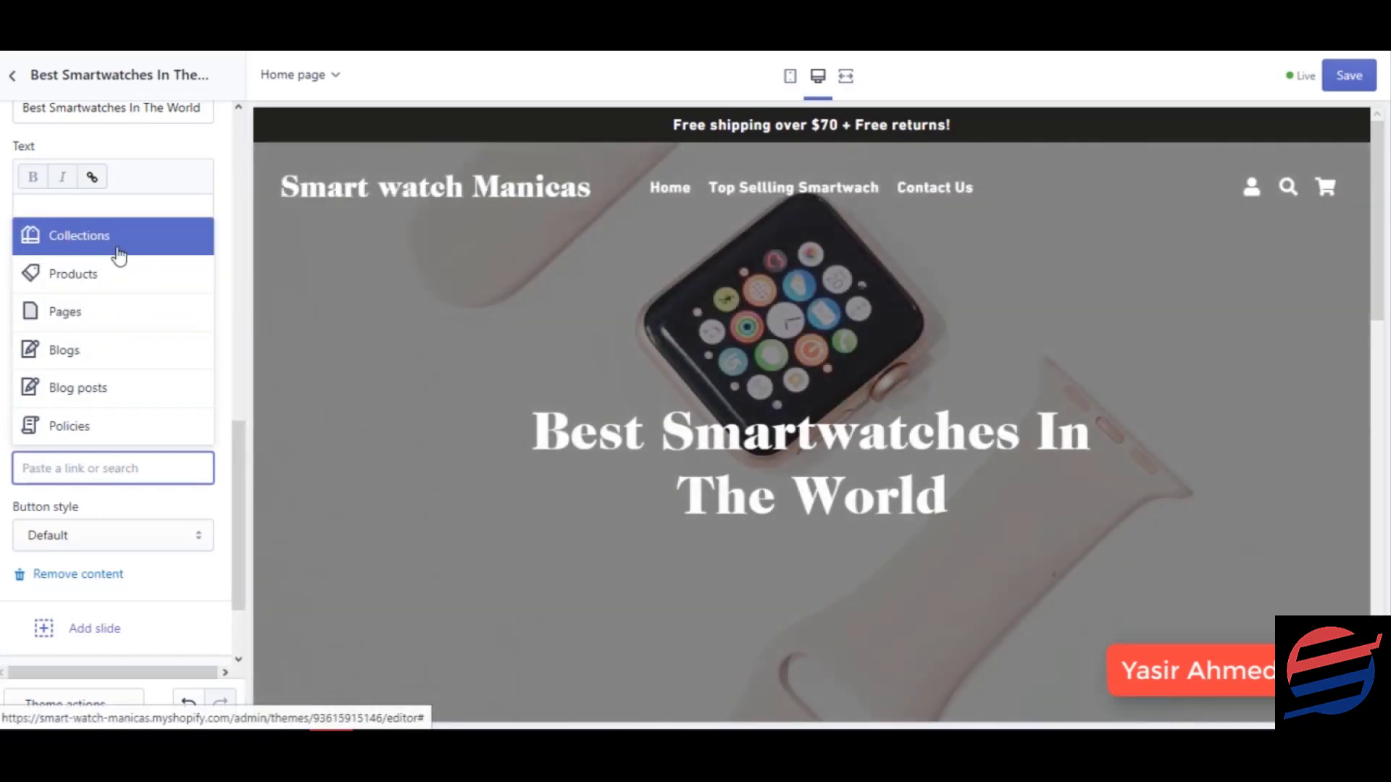
pyautogui.click(120, 254)
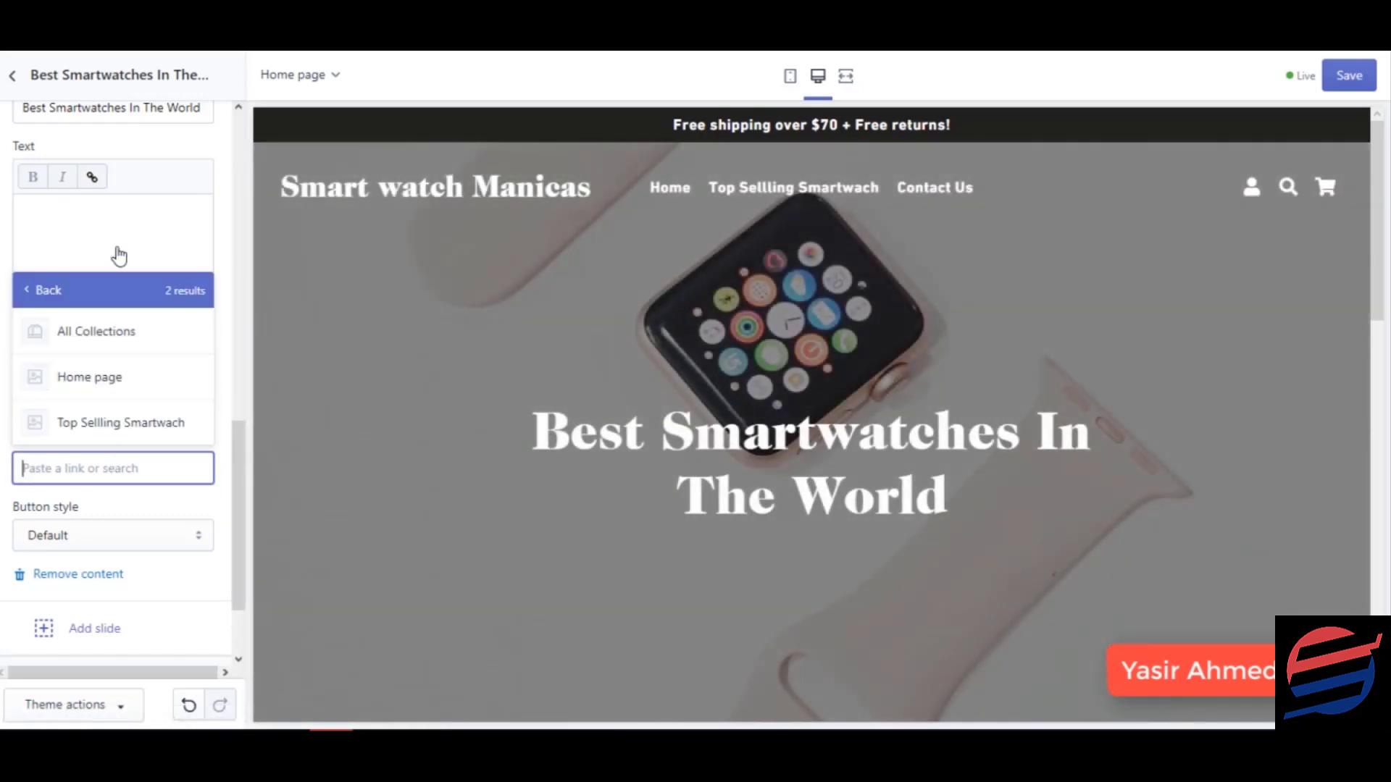
pyautogui.click(125, 425)
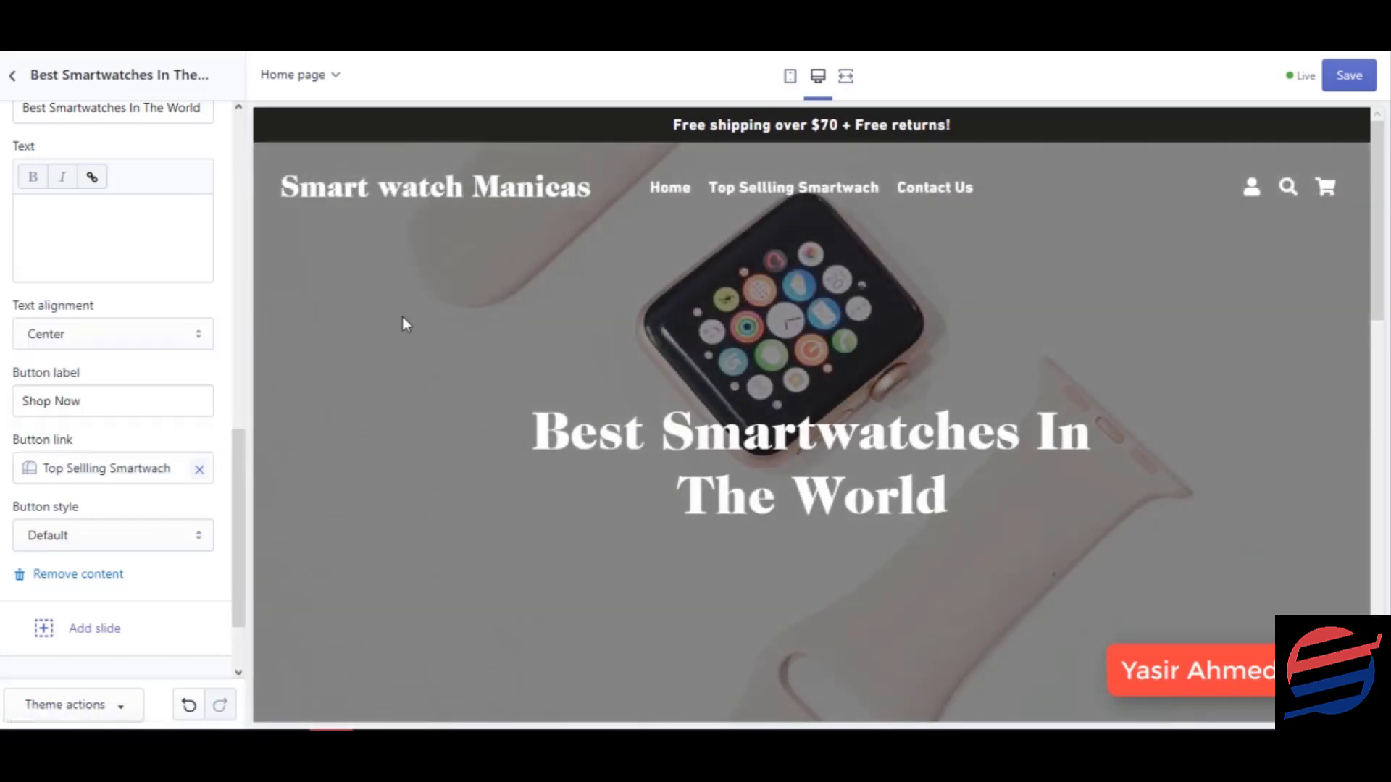
# Step: Save the theme changes
pyautogui.scroll(-3, 116, 478)
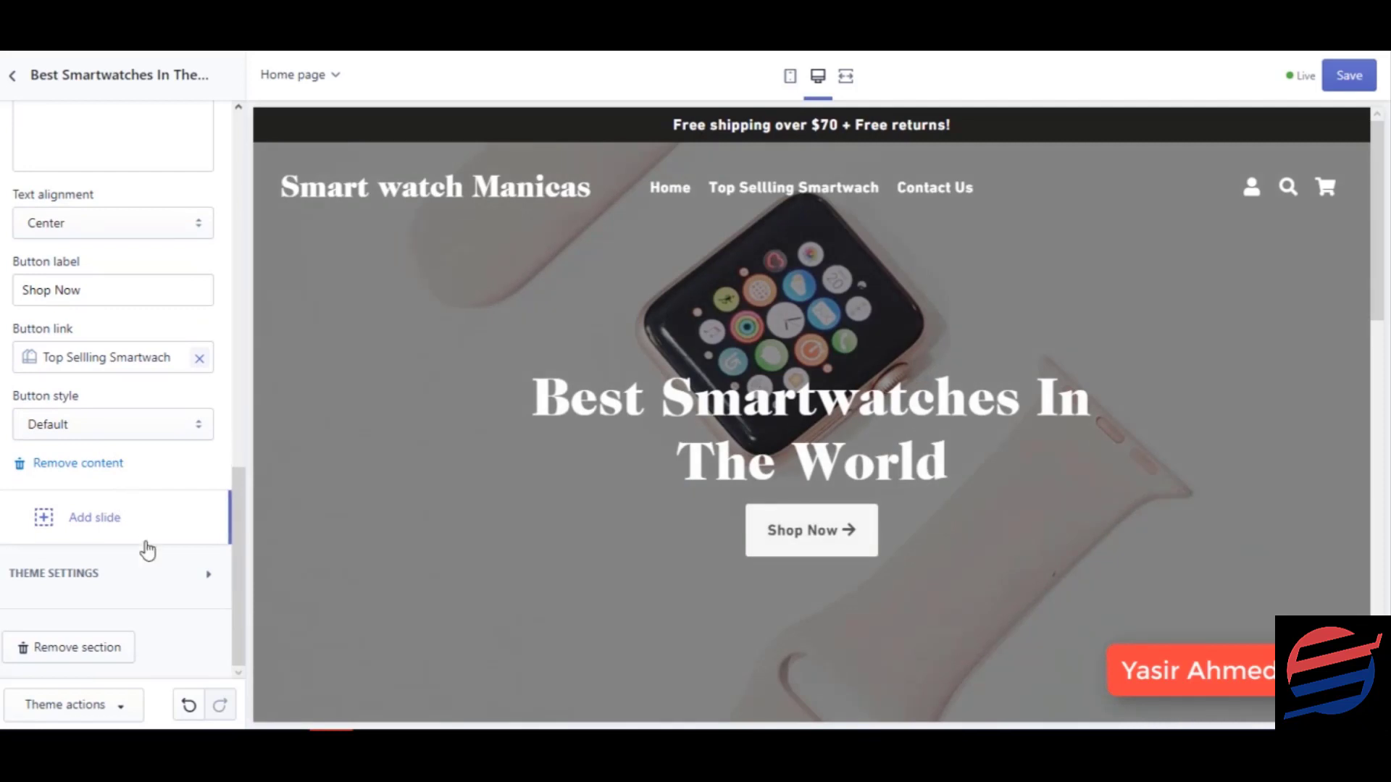
pyautogui.click(1351, 82)
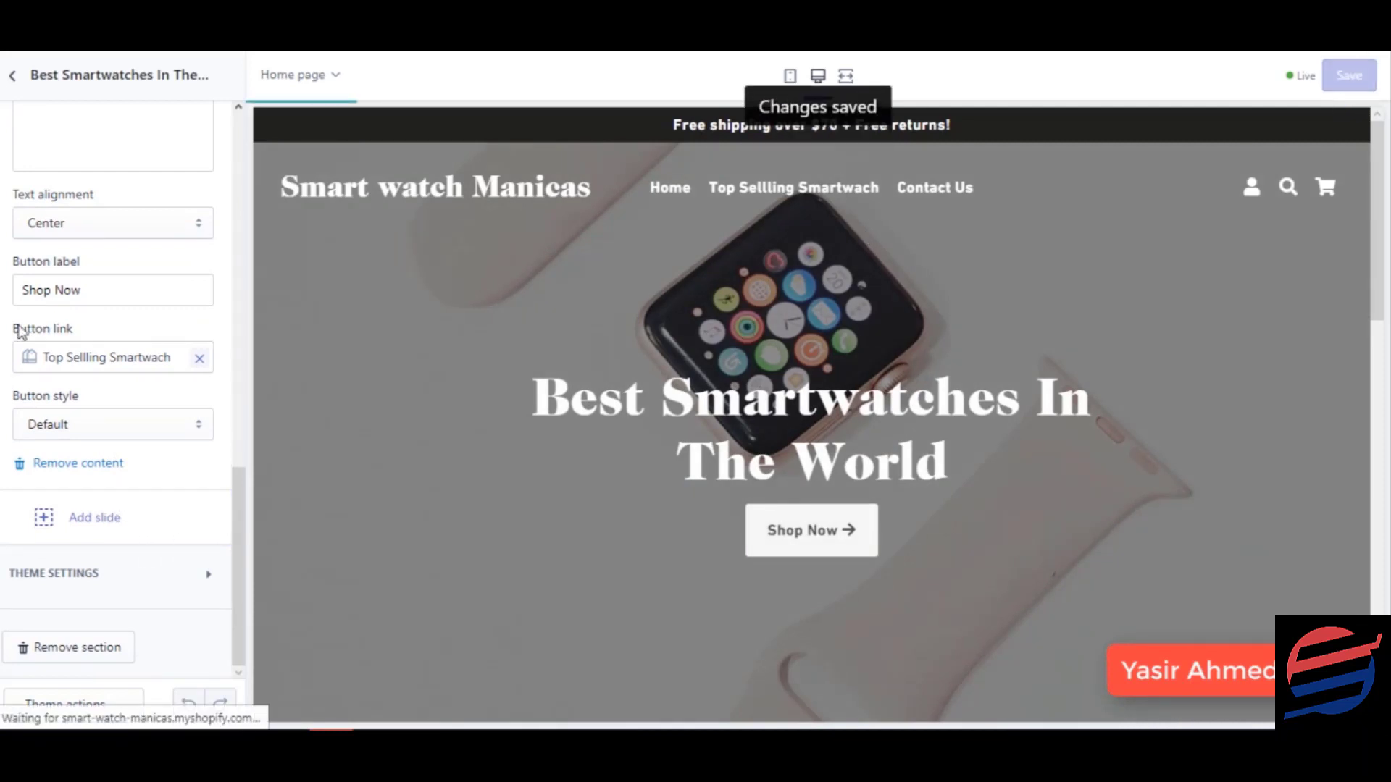
pyautogui.scroll(7, 142, 366)
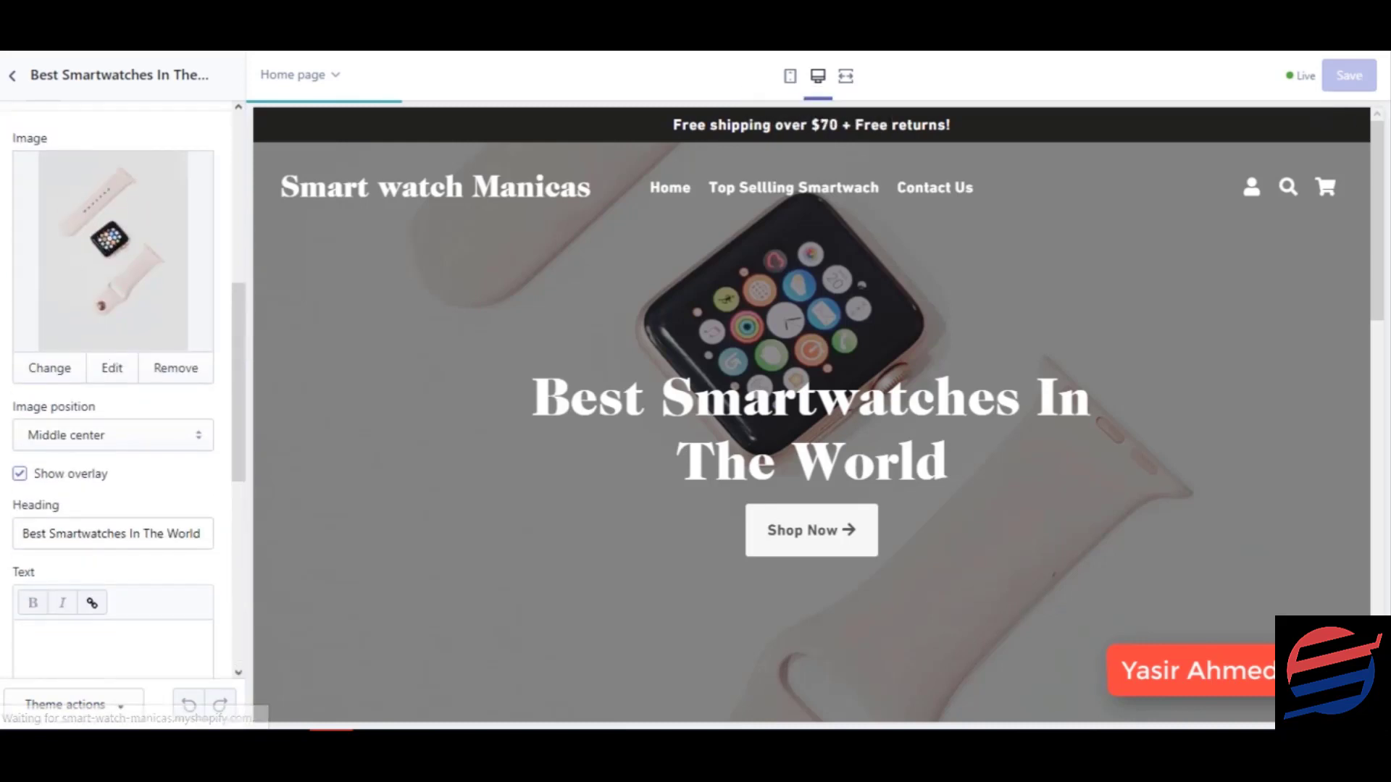
# Step: Type 'Free Shipping Around' as the Featured content heading, then empty the heading field
pyautogui.click(16, 85)
pyautogui.click(94, 388)
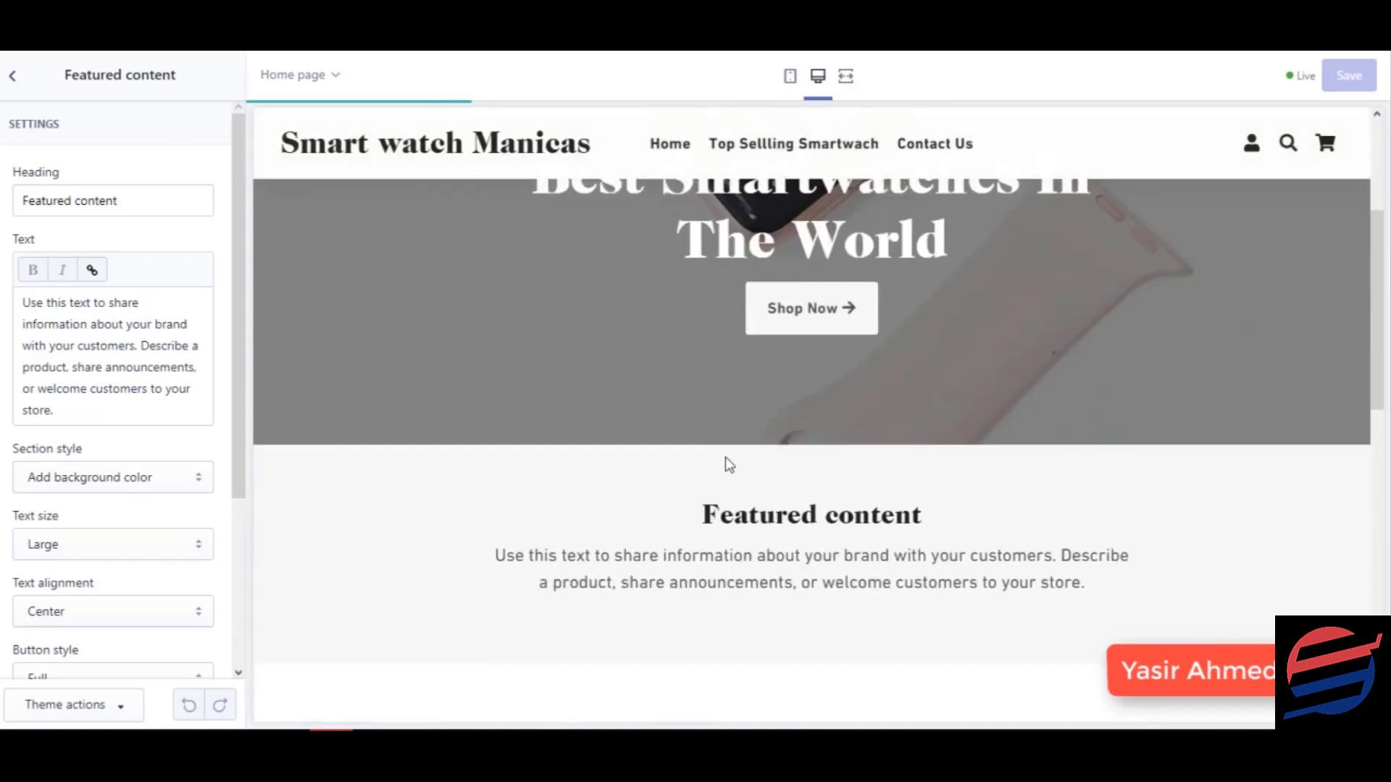
pyautogui.doubleClick(156, 203)
pyautogui.hotkey('ctrl', 'a')
pyautogui.write('Free SH')
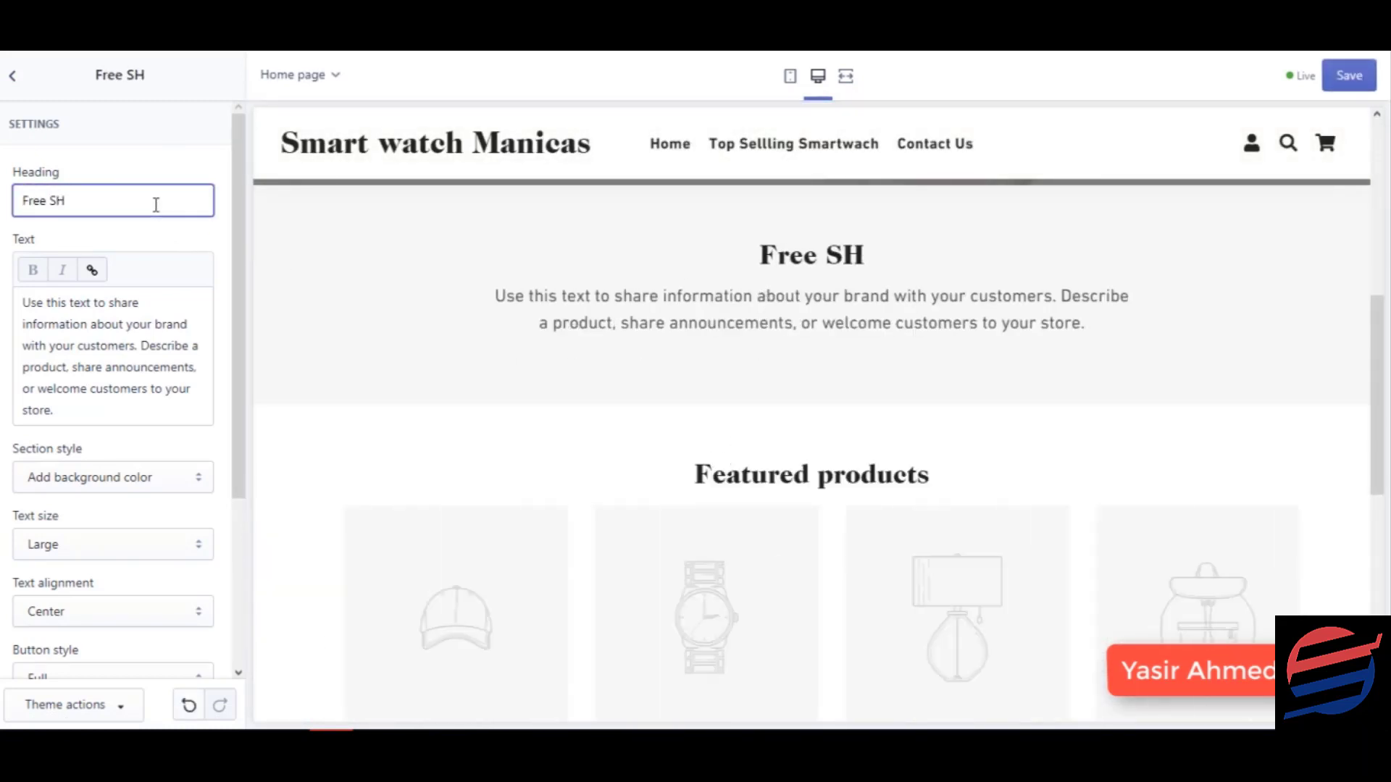
pyautogui.press('BackSpace')
pyautogui.write('hi')
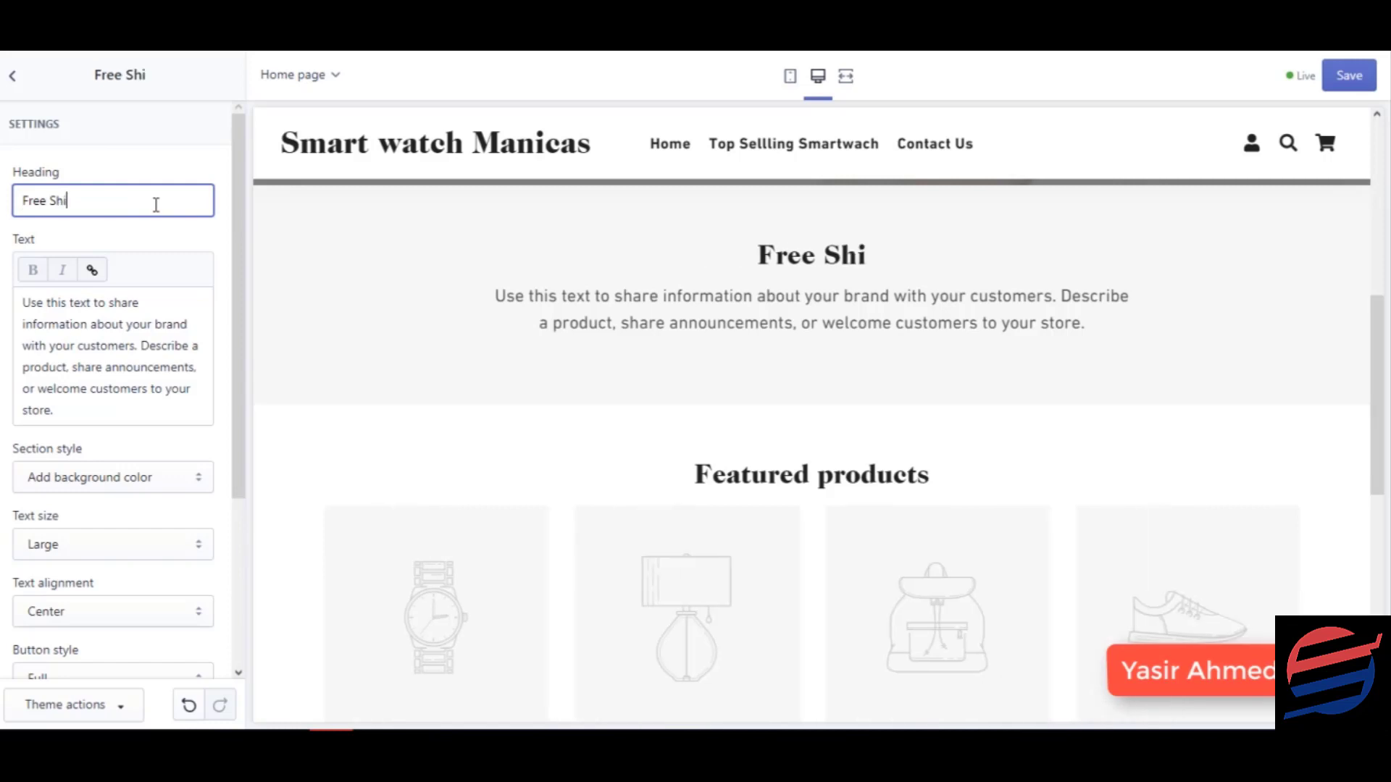
pyautogui.write('pping Around')
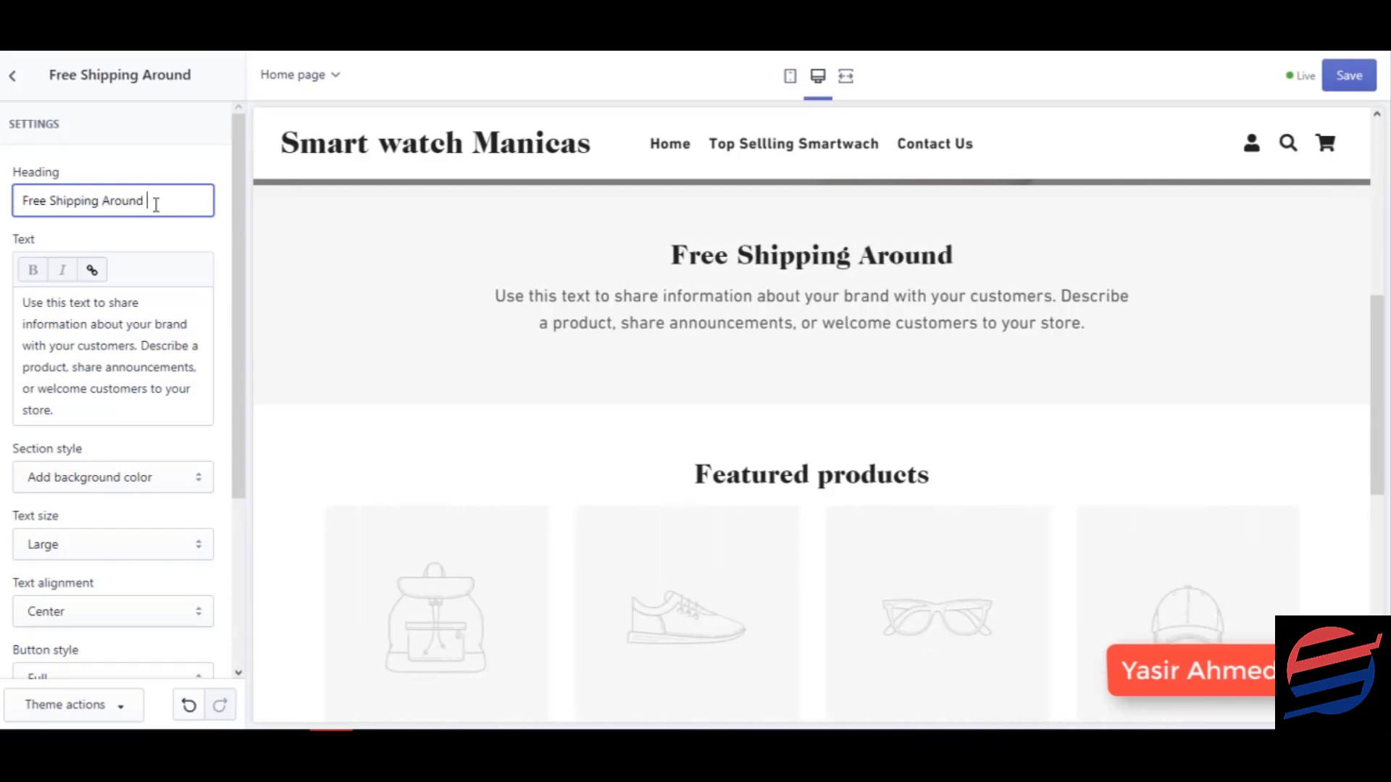
pyautogui.hotkey('ctrl', 'a')
pyautogui.press('BackSpace')
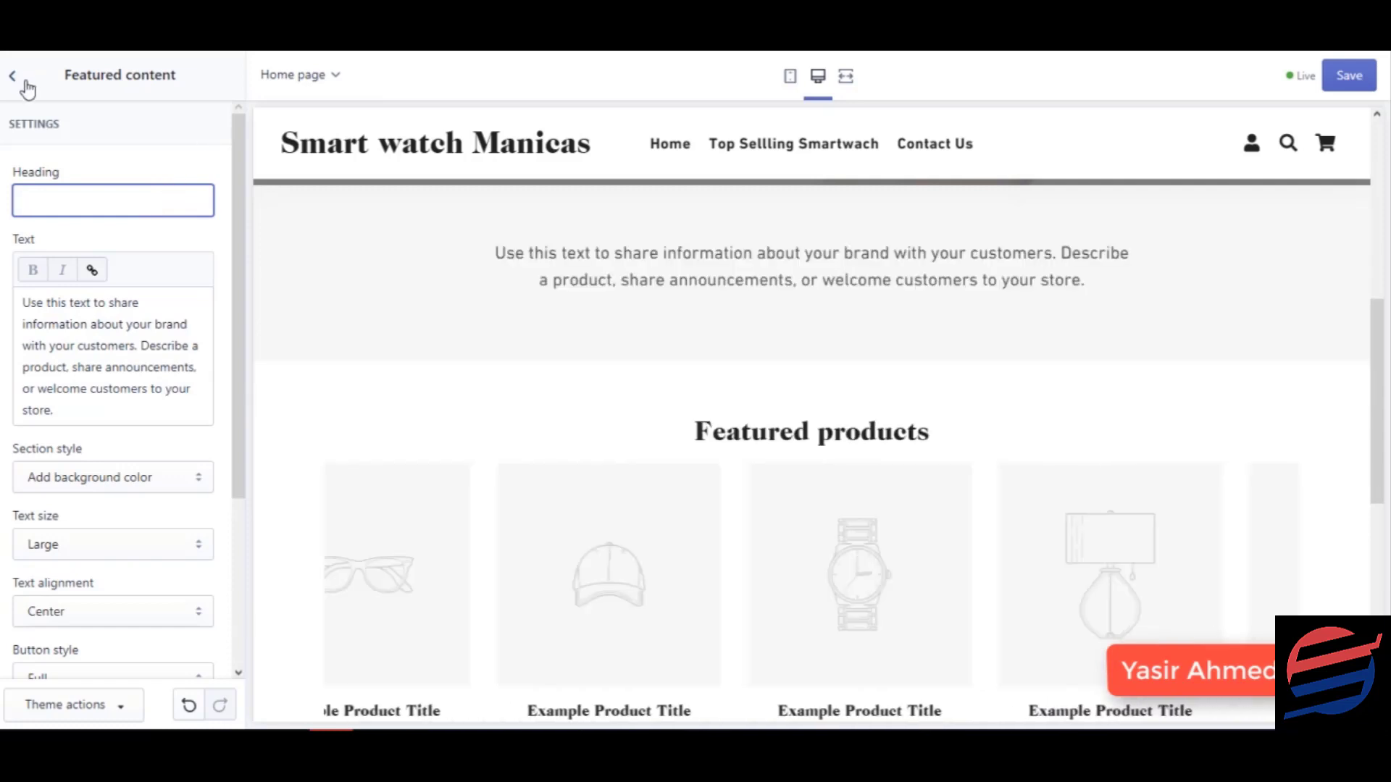
# Step: Make Featured products visible and hide Featured content in the sections list
pyautogui.click(14, 77)
pyautogui.click(173, 436)
pyautogui.click(173, 376)
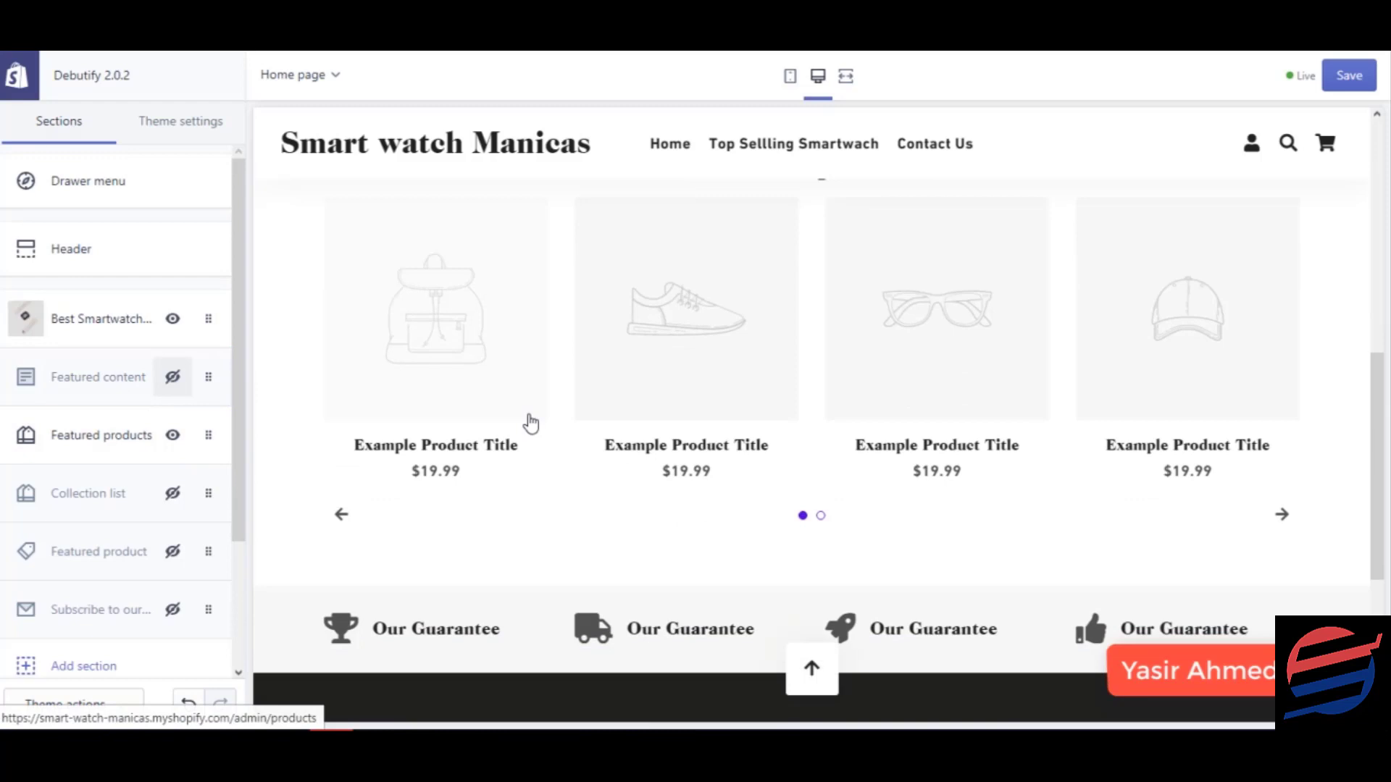
# Step: Set the Featured products collection to Top Sellling Smartwach and save
pyautogui.click(112, 443)
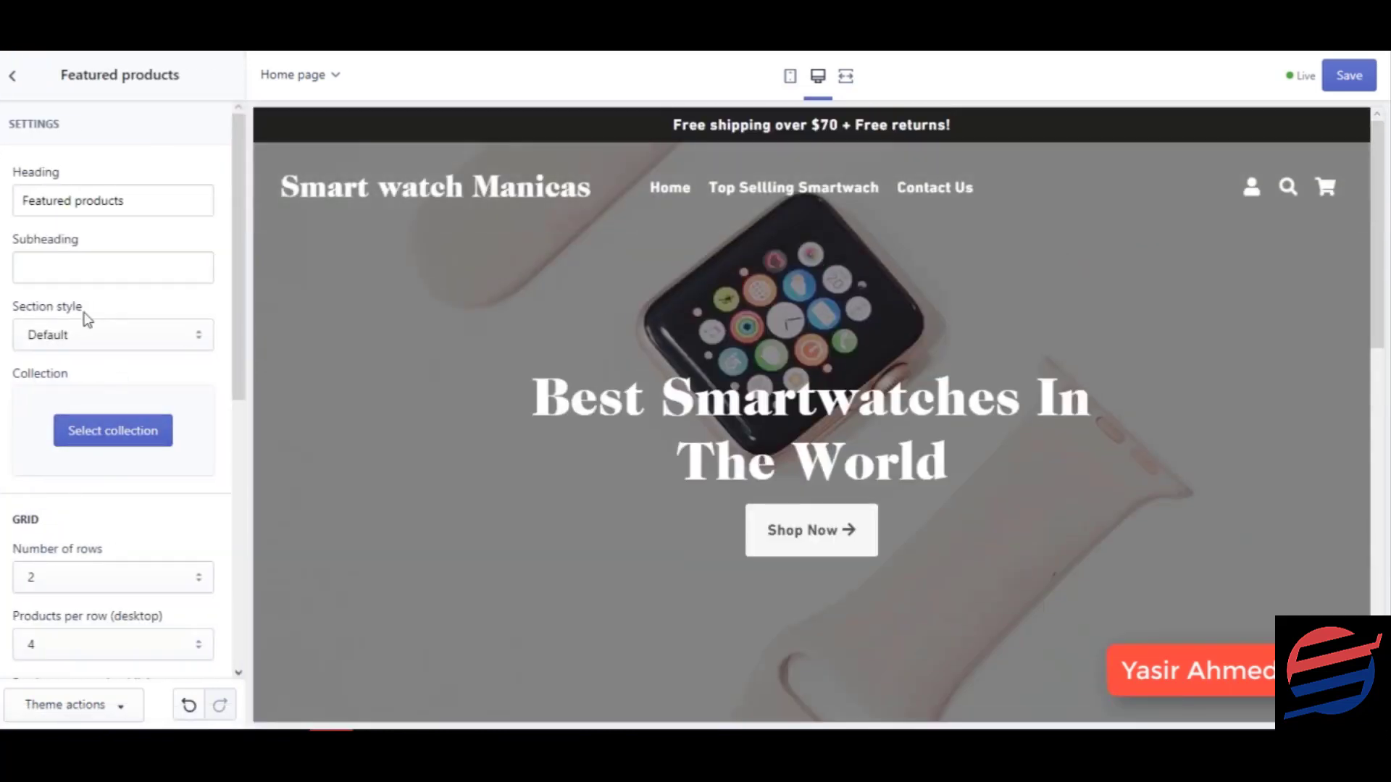
pyautogui.click(98, 420)
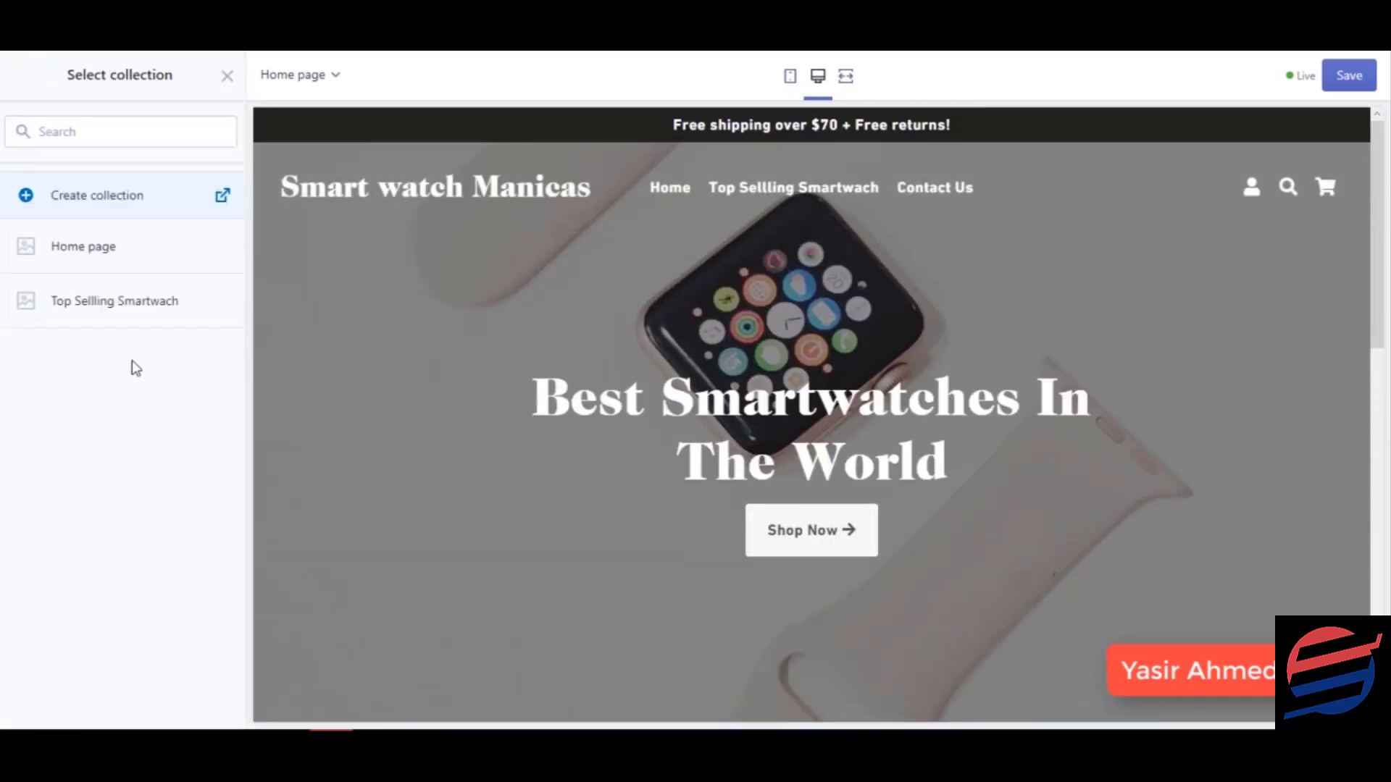
pyautogui.click(132, 312)
pyautogui.click(215, 716)
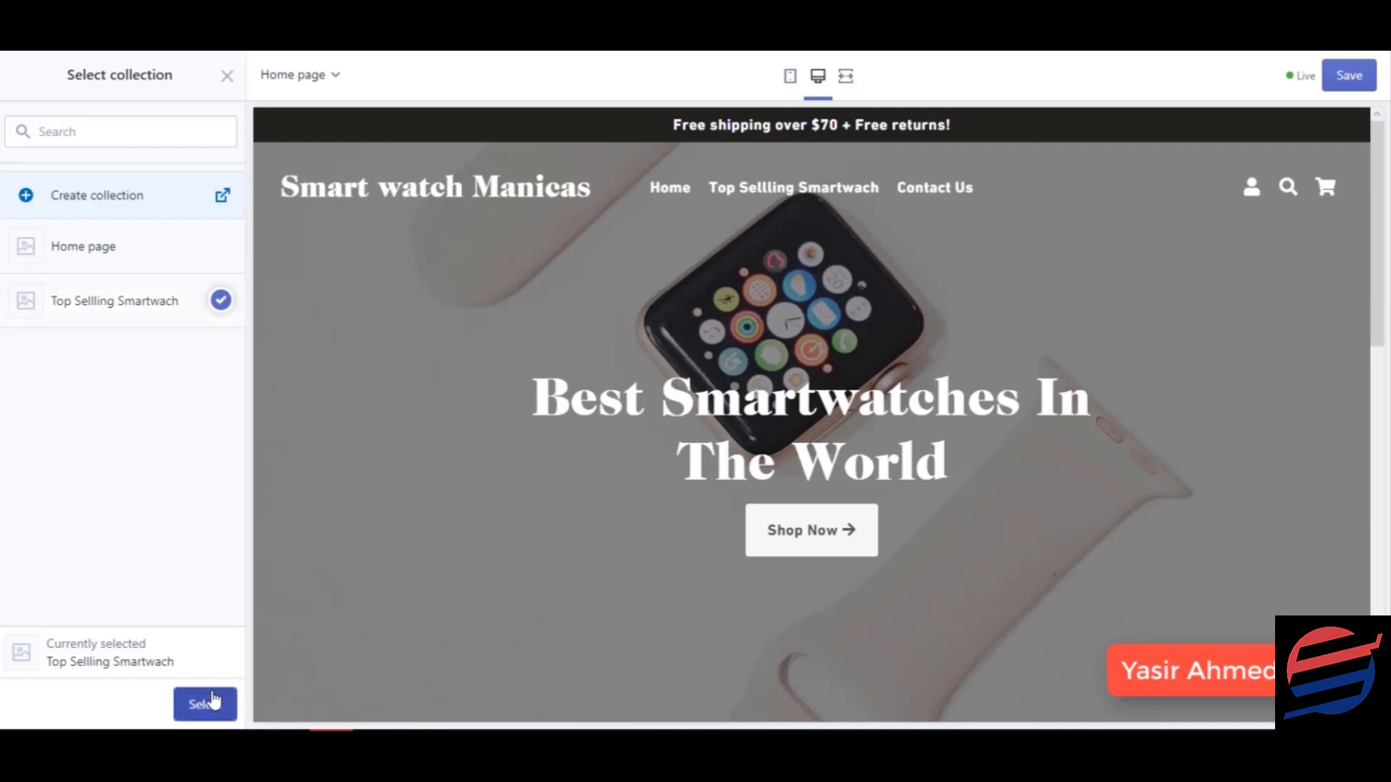
pyautogui.click(1349, 76)
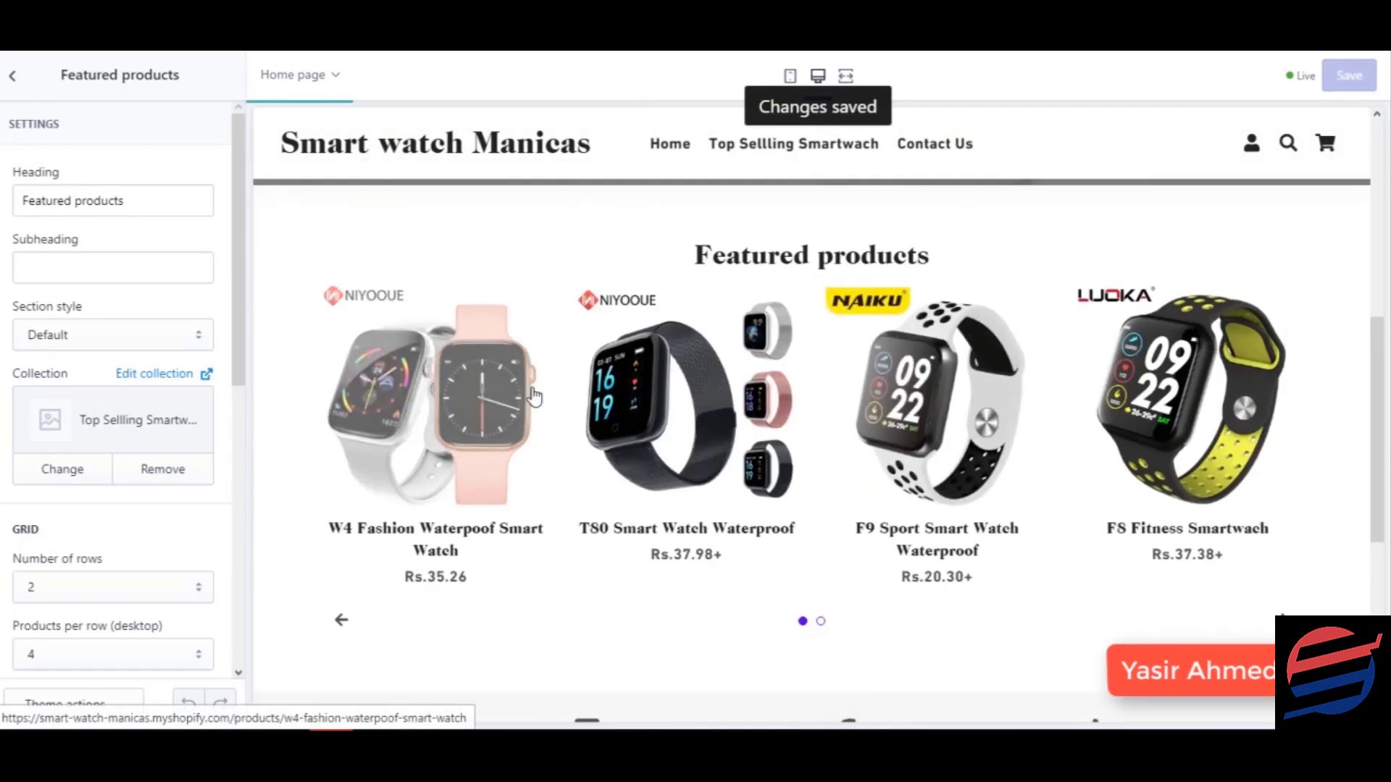
pyautogui.scroll(-3, 774, 429)
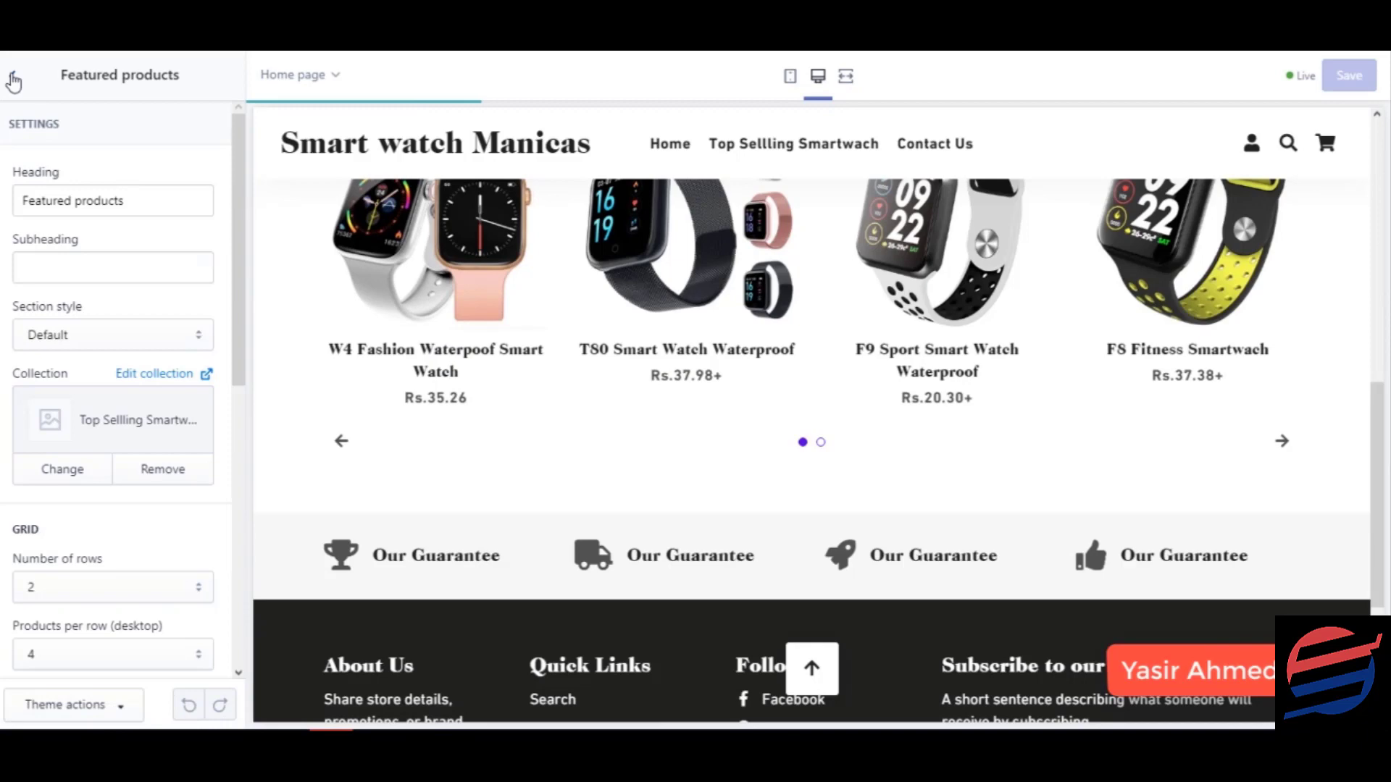
# Step: Switch to the mobile preview and open, then close, the navigation drawer
pyautogui.click(790, 76)
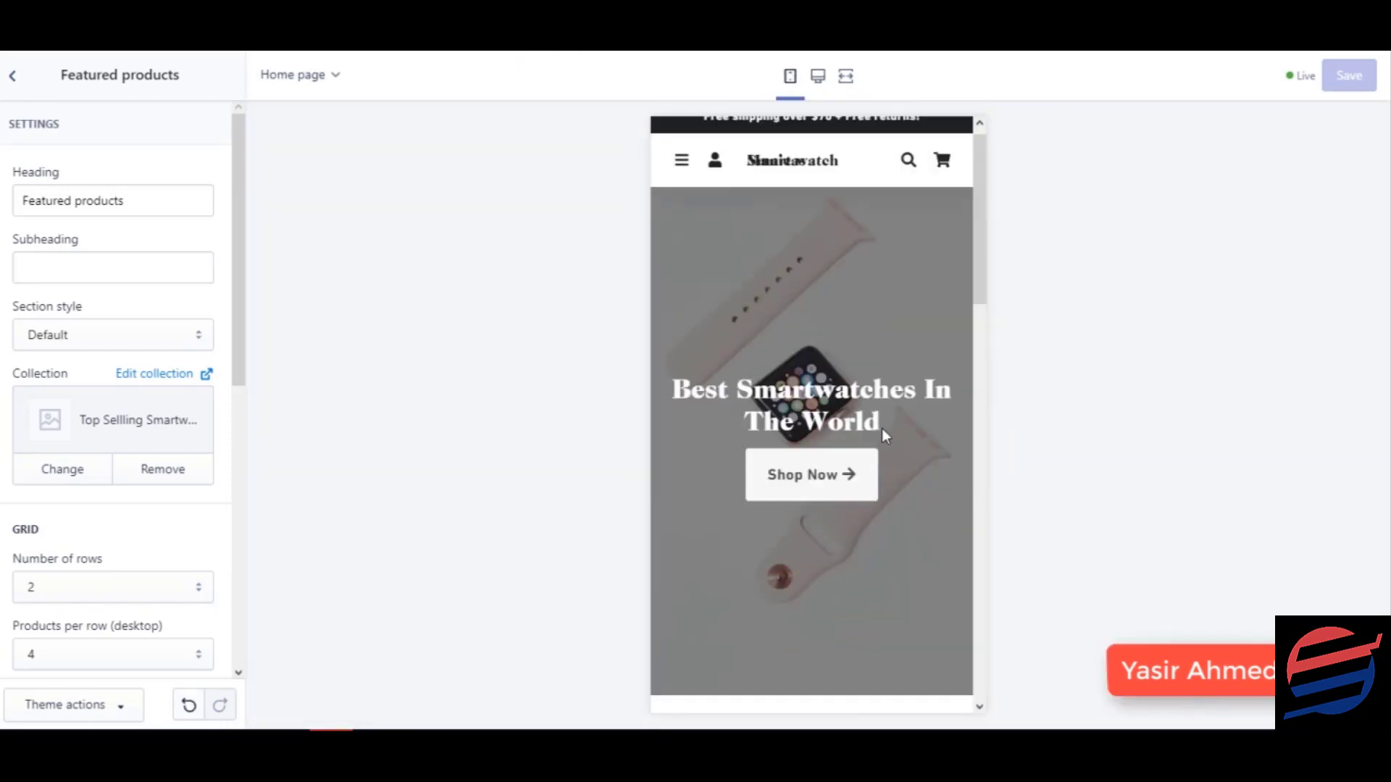
pyautogui.scroll(4, 884, 435)
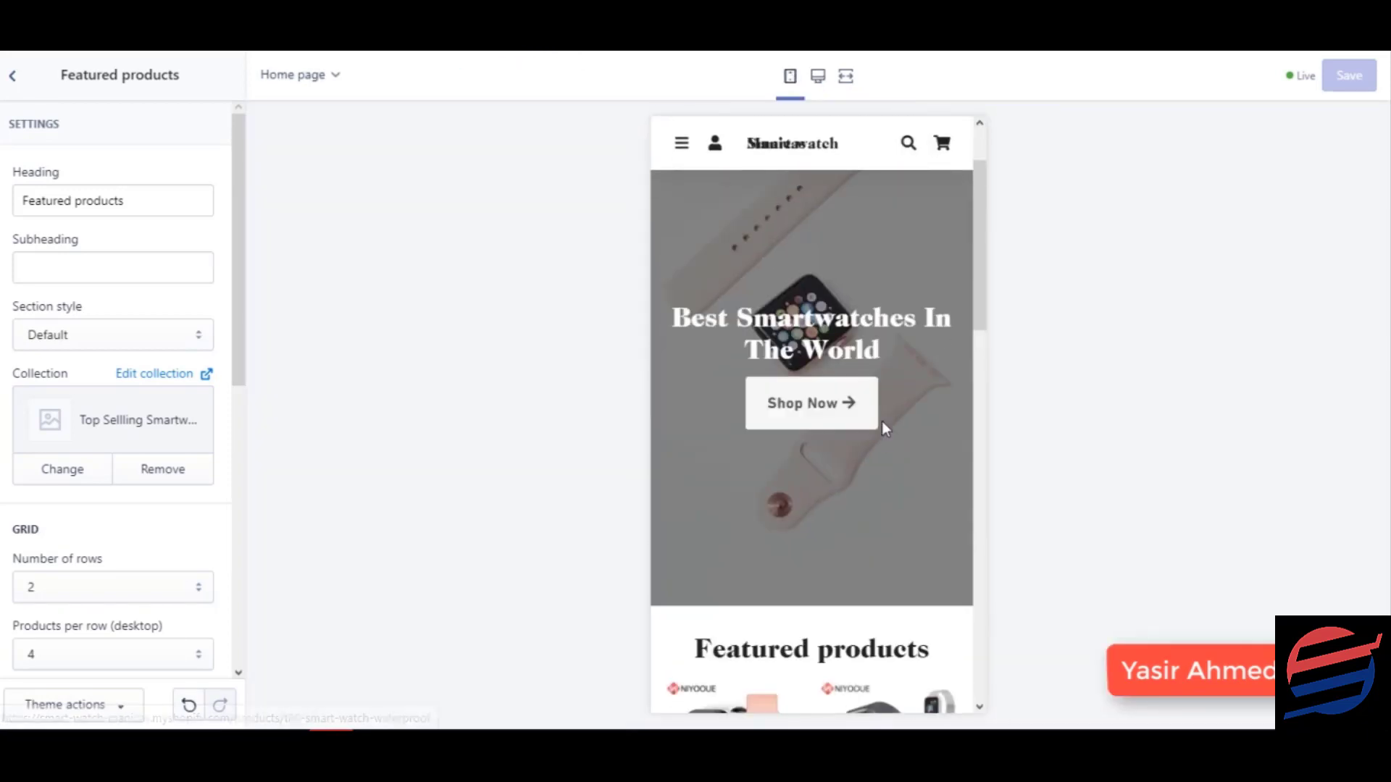
pyautogui.scroll(1, 736, 355)
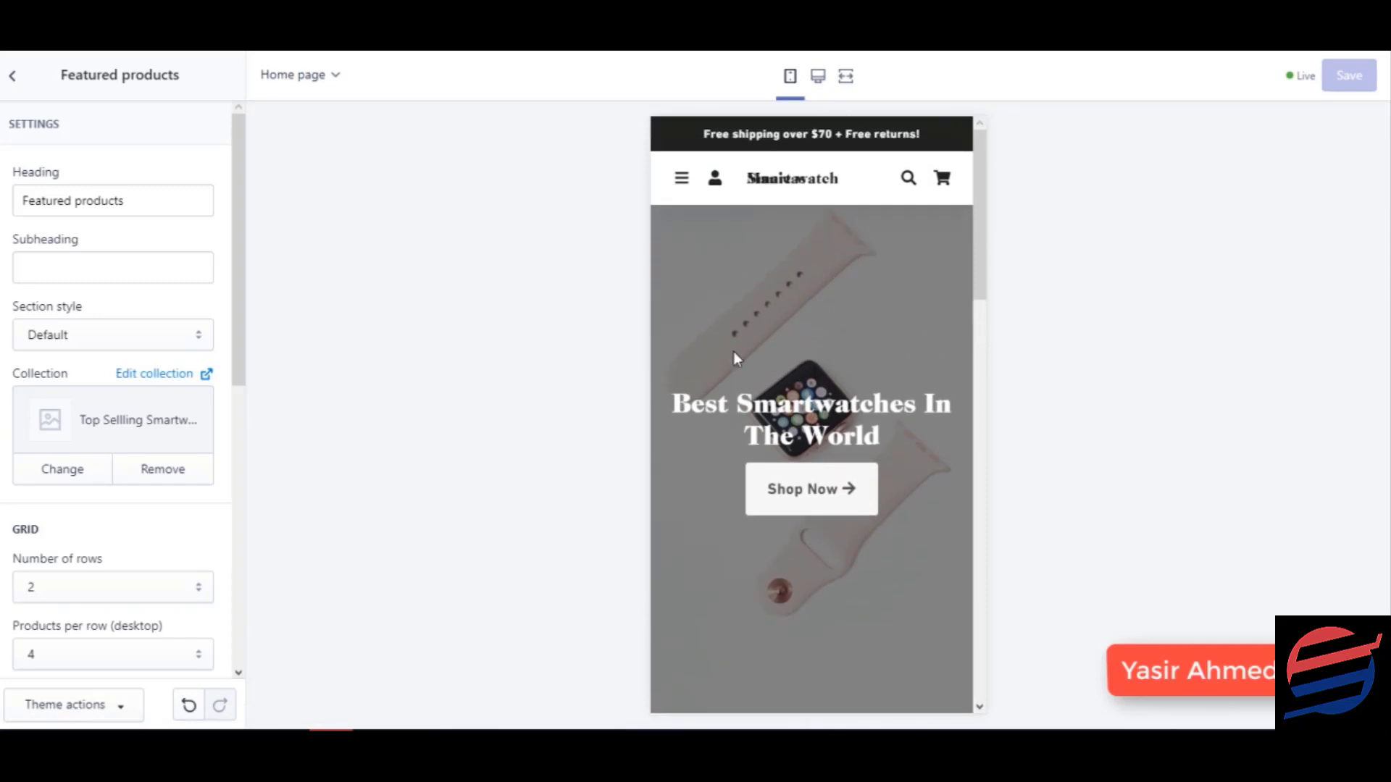
pyautogui.click(688, 179)
pyautogui.click(890, 142)
# Step: Advance the product carousel four times to its last page, then return to the sections list
pyautogui.scroll(-2, 848, 333)
pyautogui.scroll(-6, 843, 373)
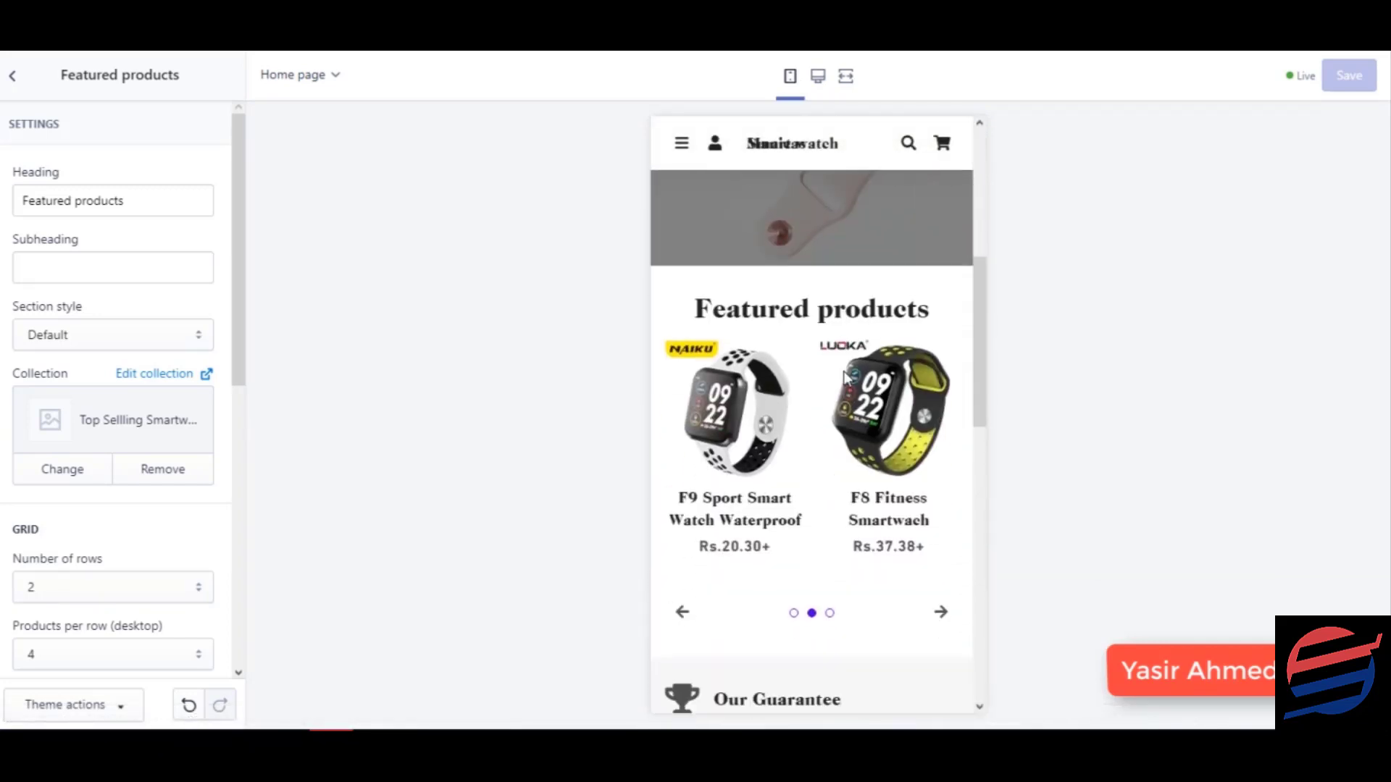
pyautogui.click(940, 435)
pyautogui.click(940, 435)
pyautogui.click(939, 434)
pyautogui.click(940, 438)
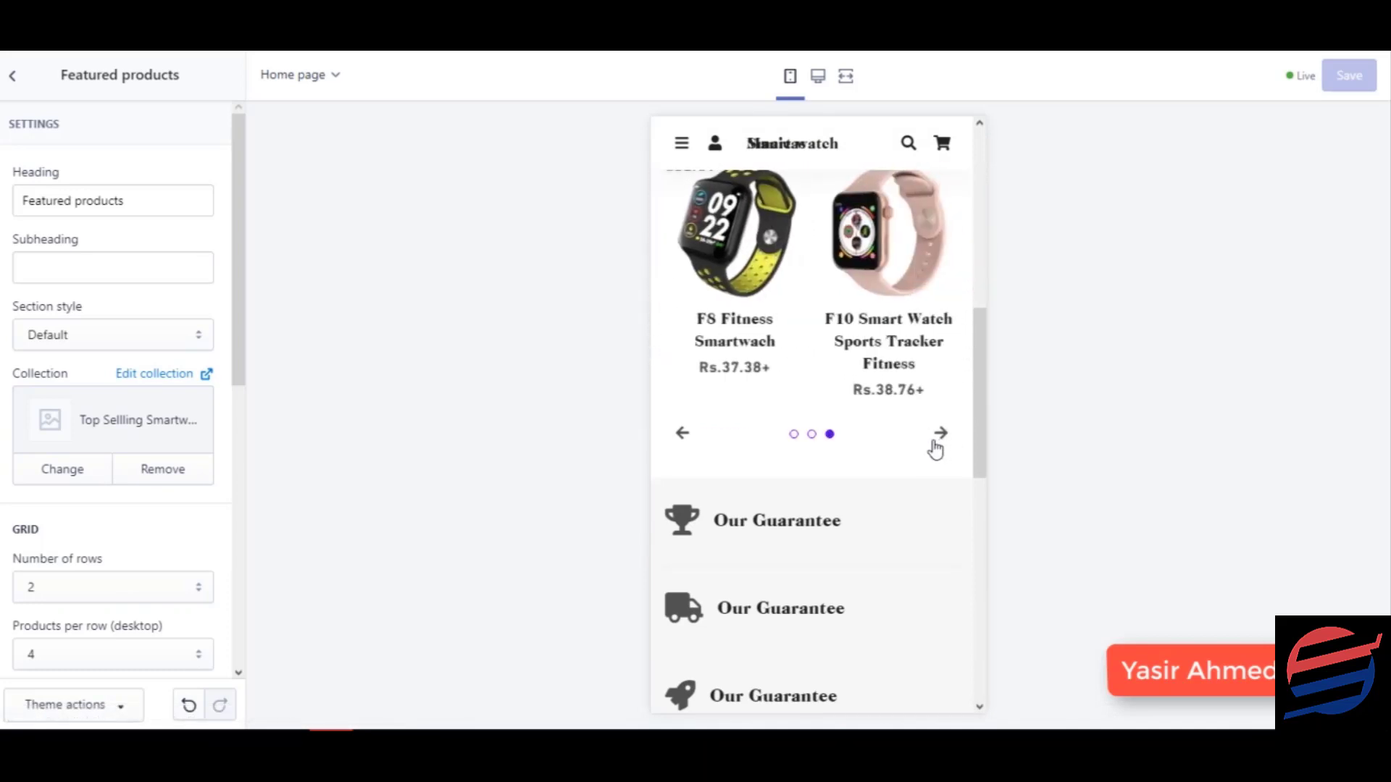
pyautogui.scroll(-4, 928, 442)
pyautogui.scroll(-2, 811, 402)
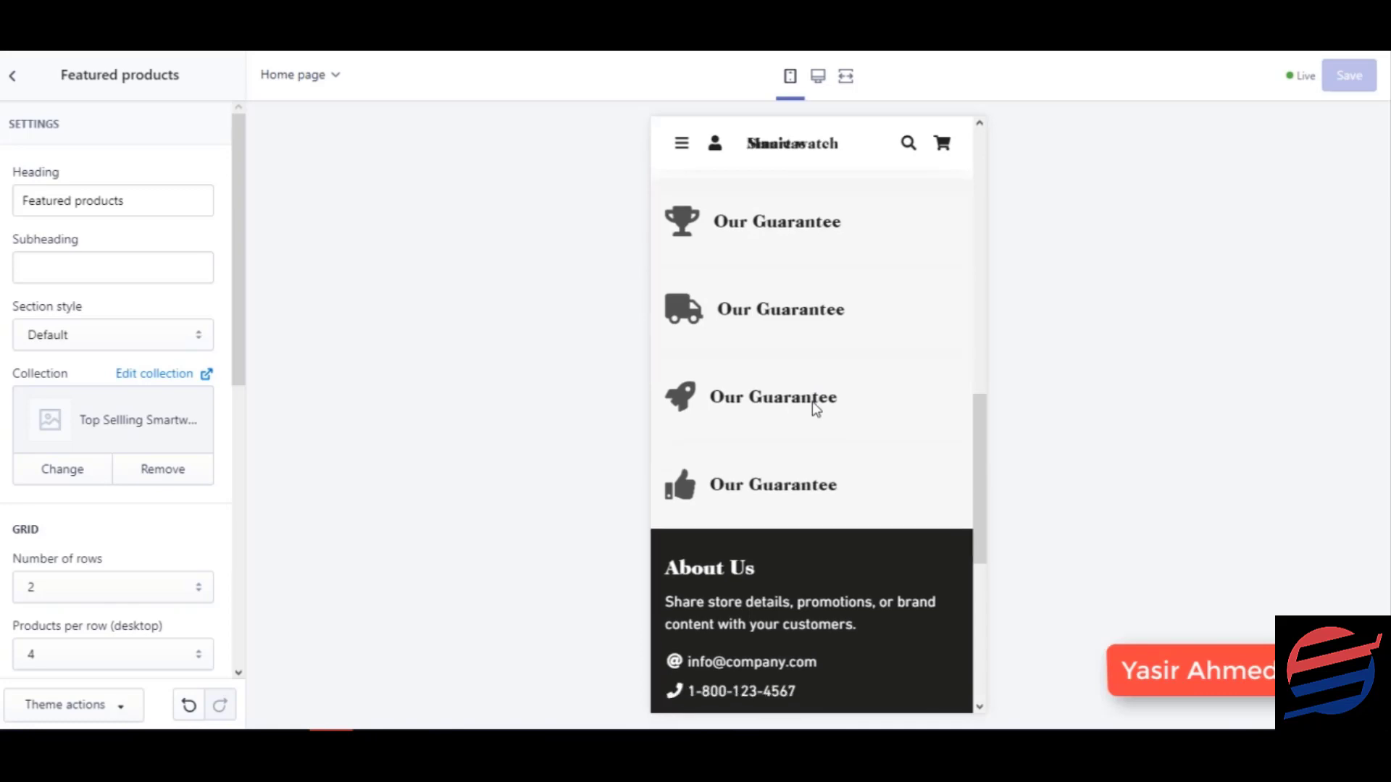
pyautogui.scroll(2, 749, 319)
pyautogui.click(12, 75)
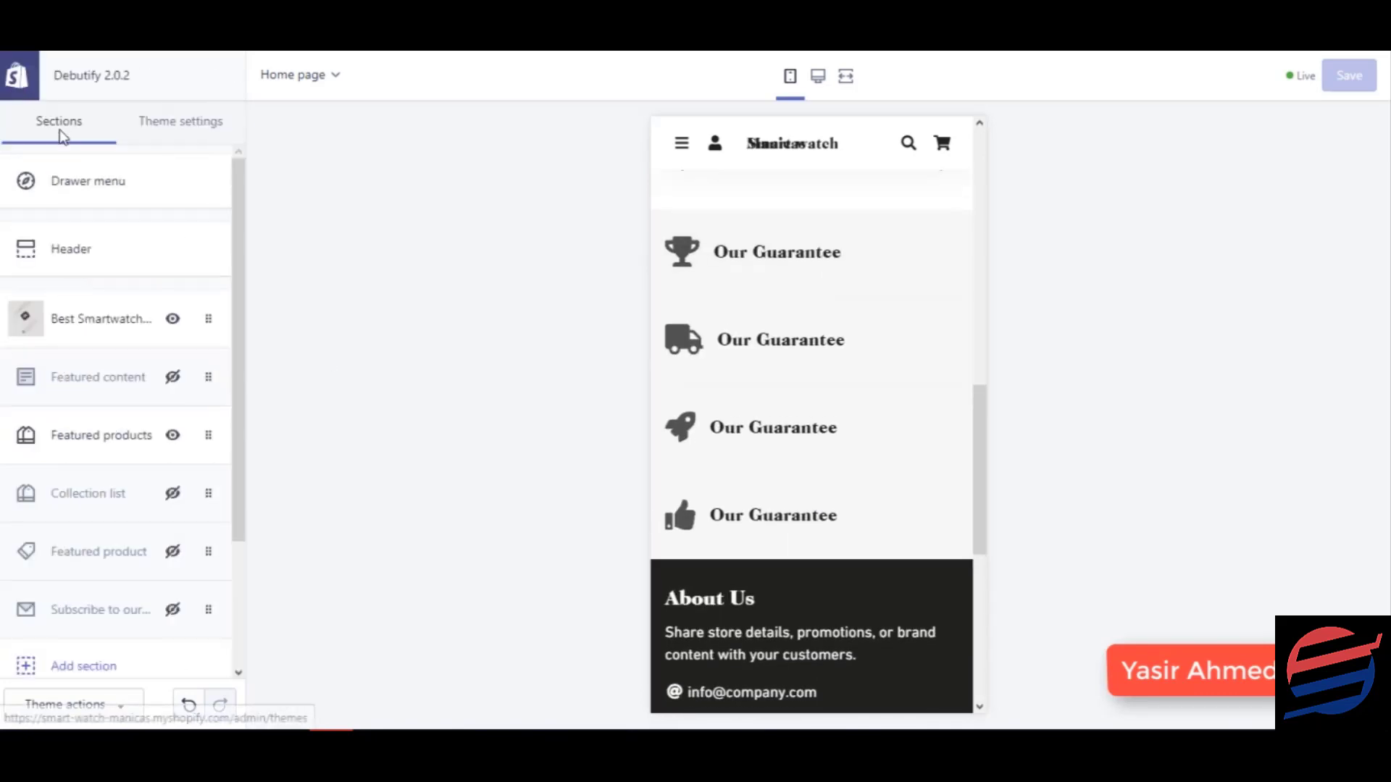
pyautogui.scroll(-3, 175, 376)
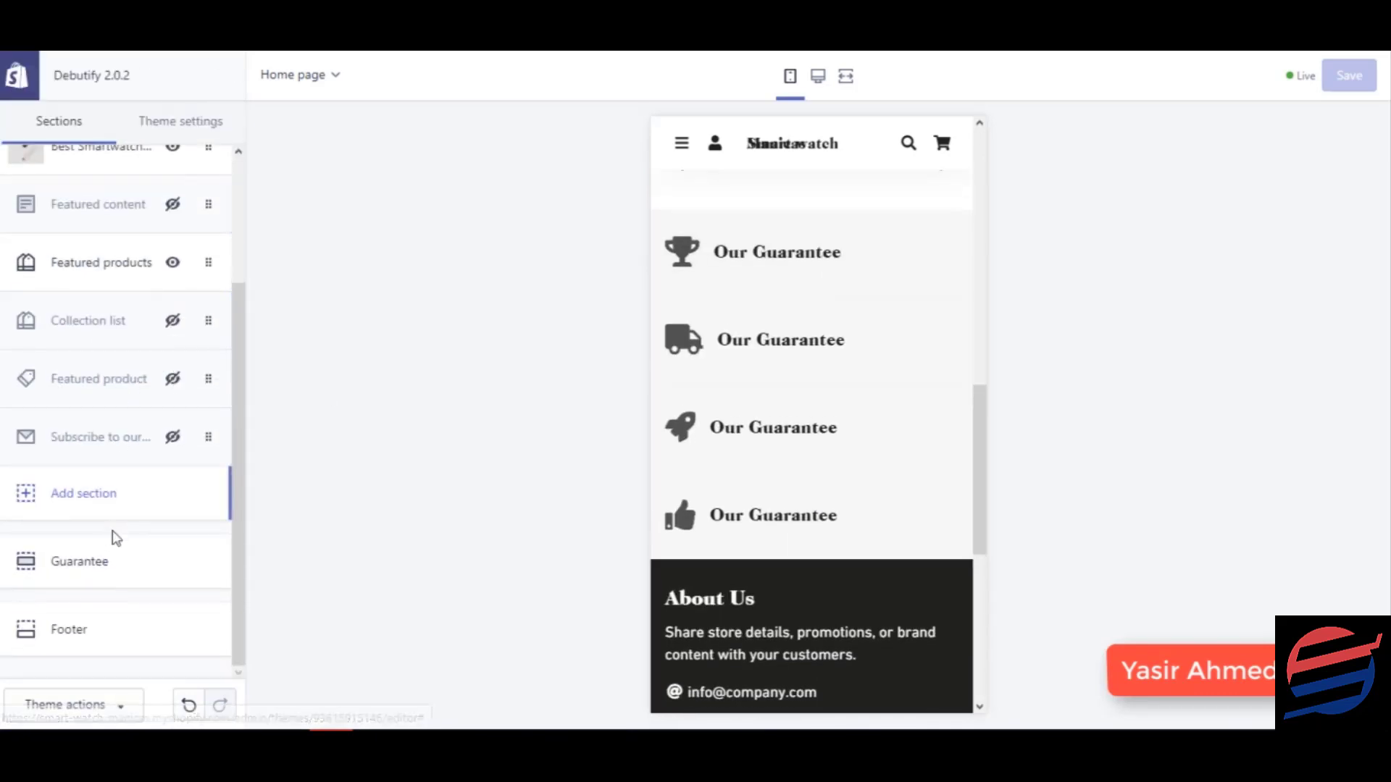
# Step: Open the Guarantee section and expand its first Our Guarantee block
pyautogui.click(108, 561)
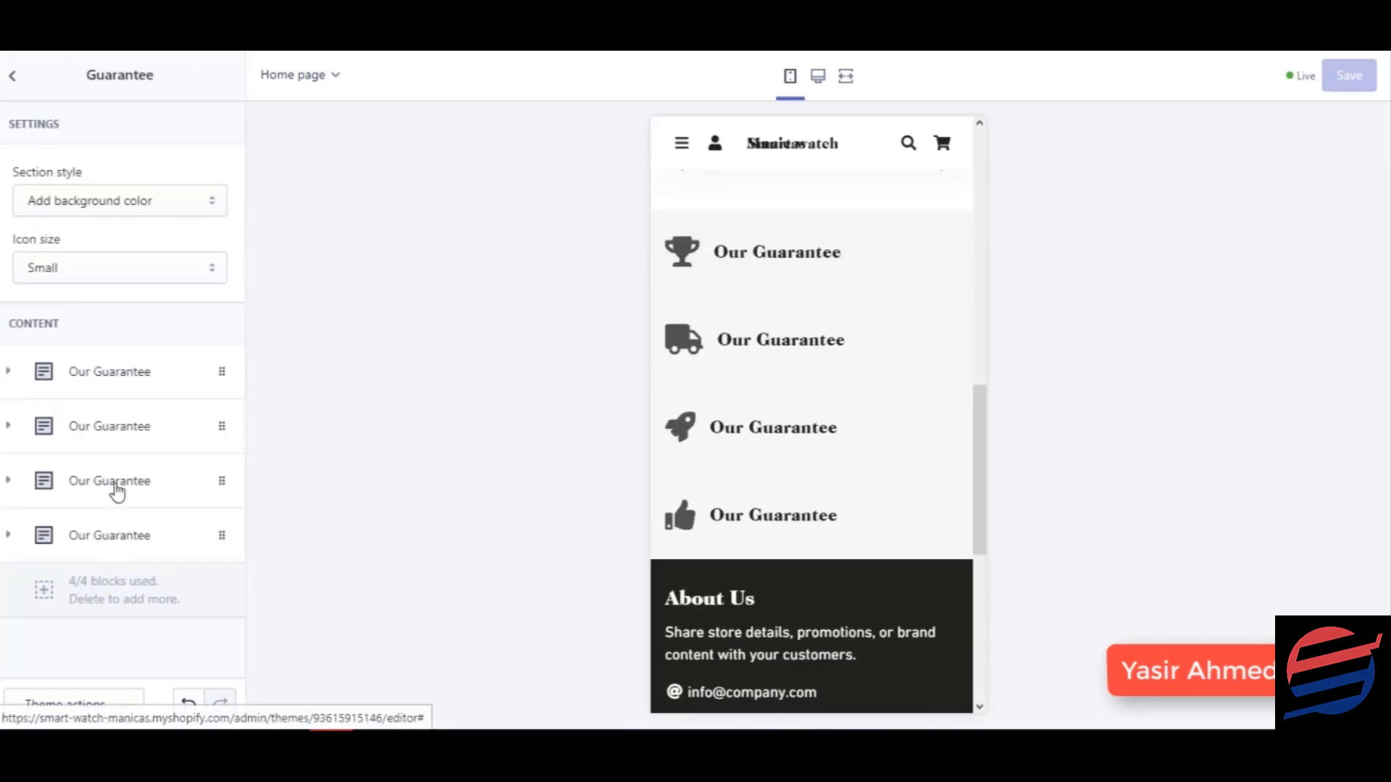
pyautogui.click(122, 384)
pyautogui.scroll(-1, 119, 383)
pyautogui.scroll(1, 93, 363)
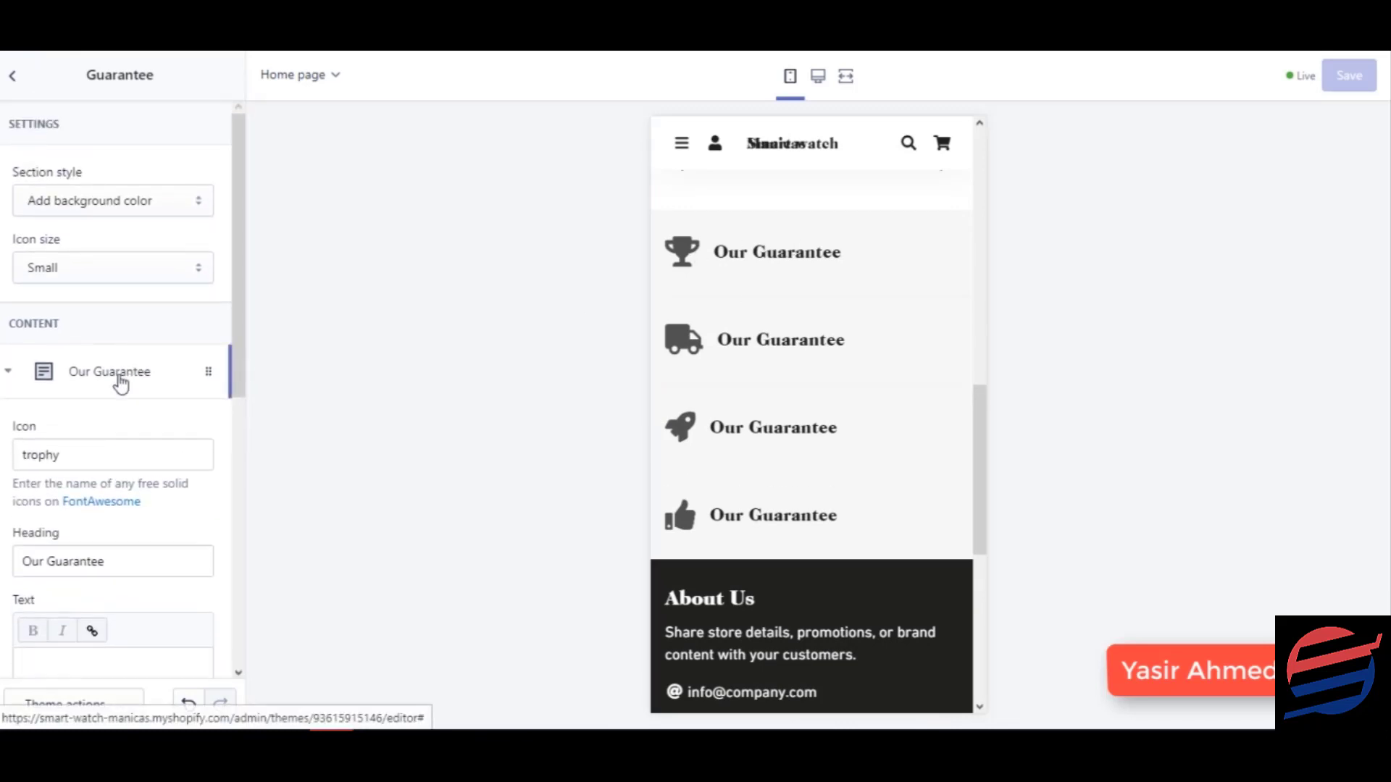
pyautogui.scroll(-1, 122, 391)
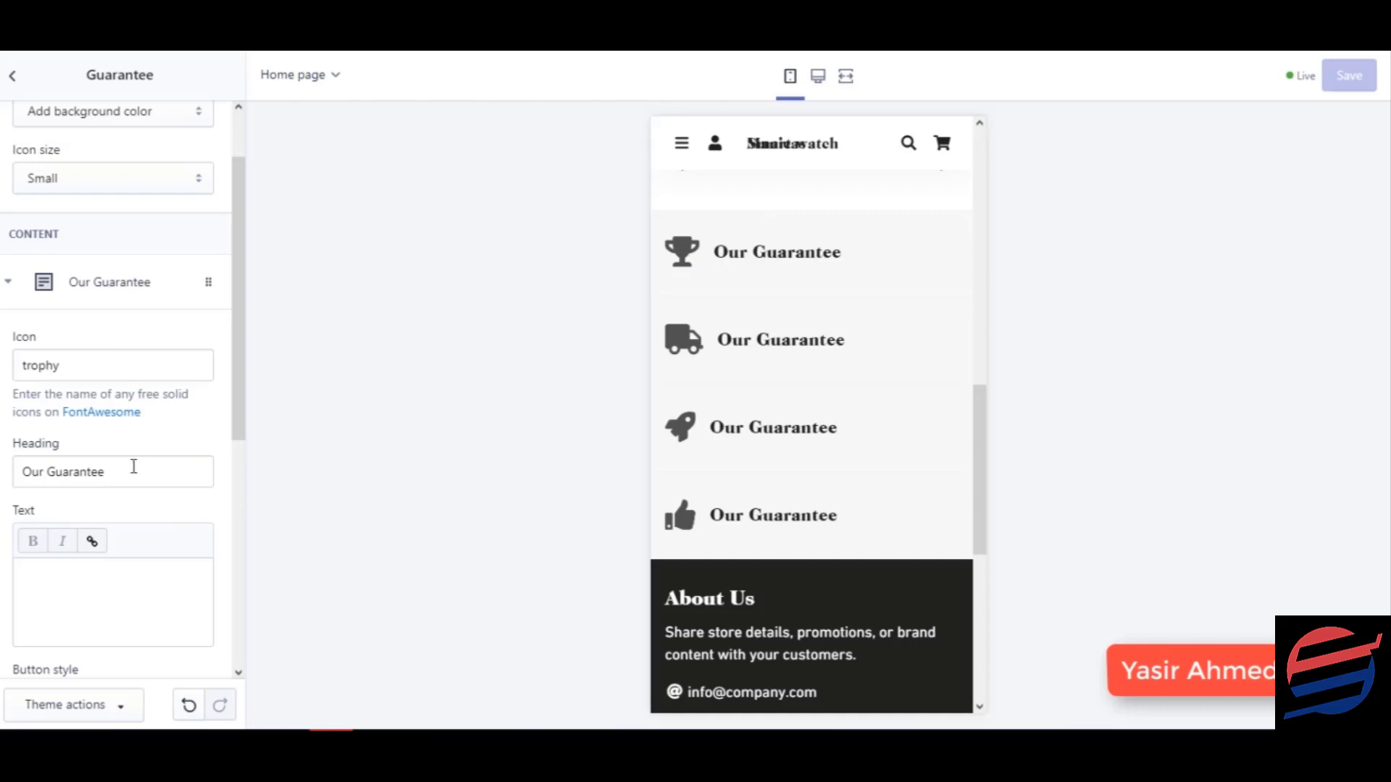
# Step: Rename the first block's heading to 'High Quality Product' and collapse it
pyautogui.moveTo(107, 472); pyautogui.dragTo(3, 474)
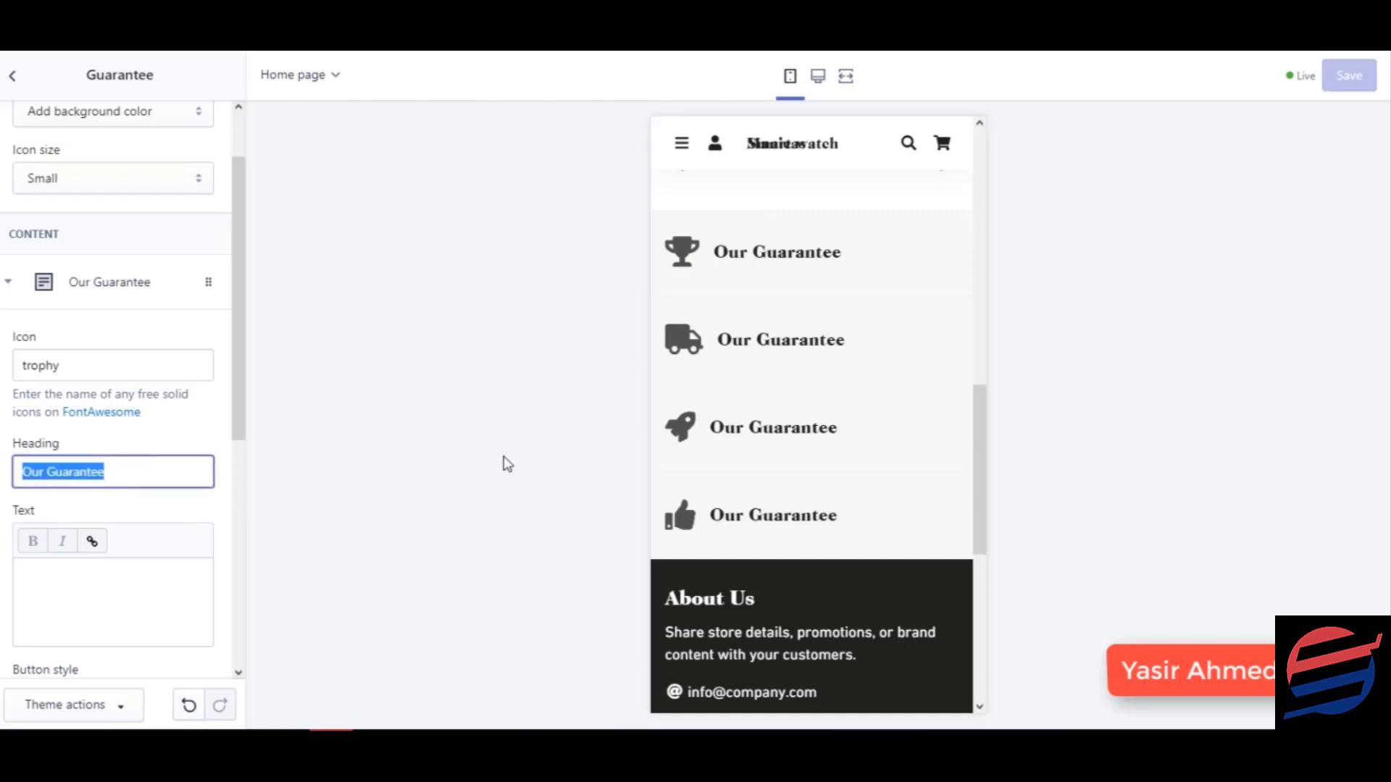
pyautogui.write('G')
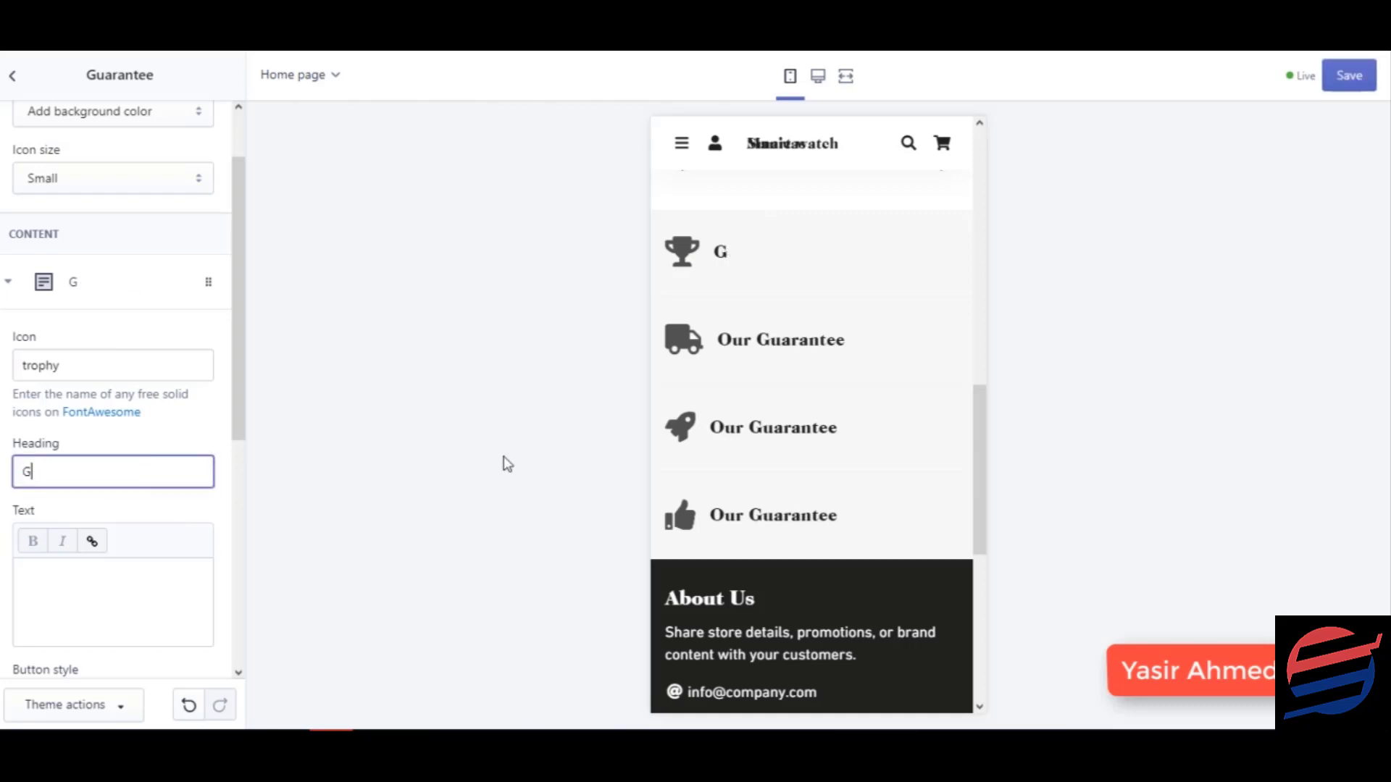
pyautogui.press('BackSpace')
pyautogui.write('High QU')
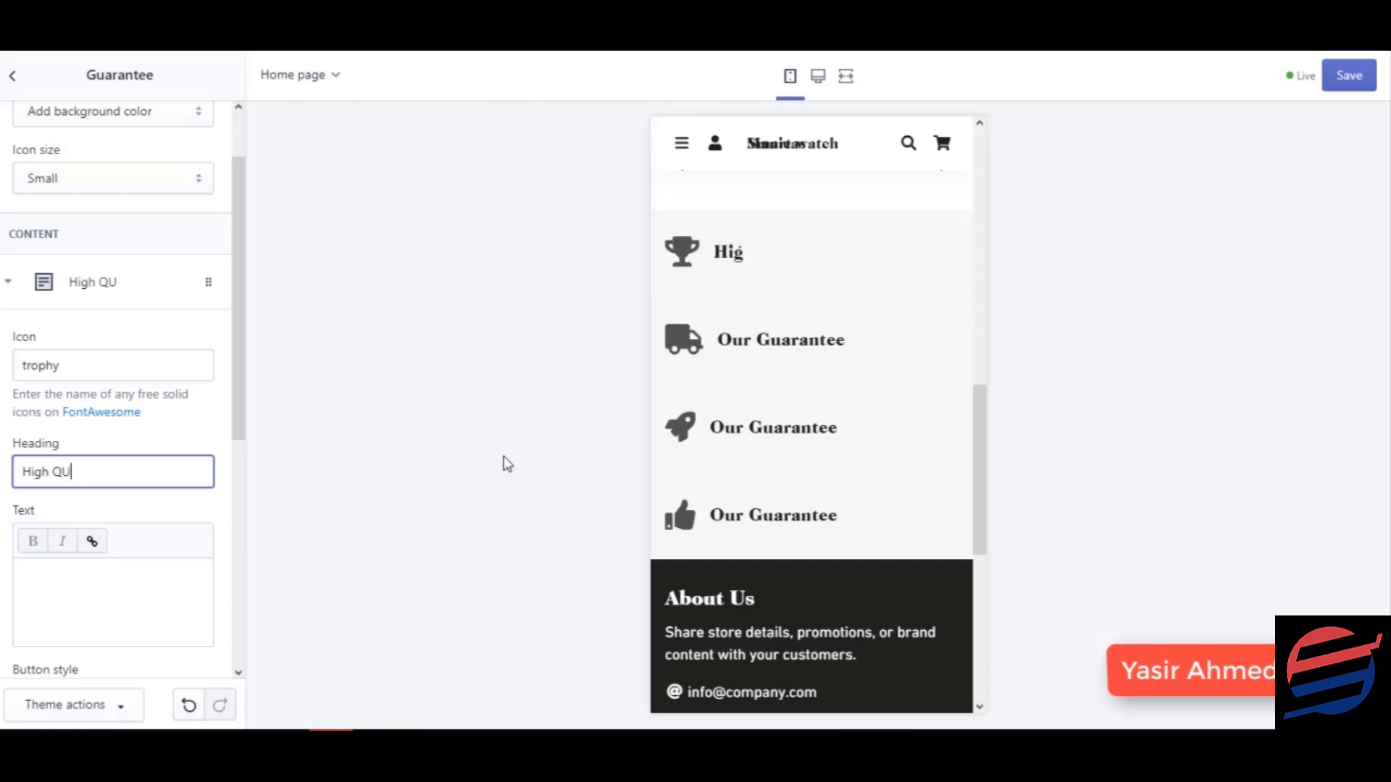
pyautogui.press('BackSpace')
pyautogui.write('uality Produc')
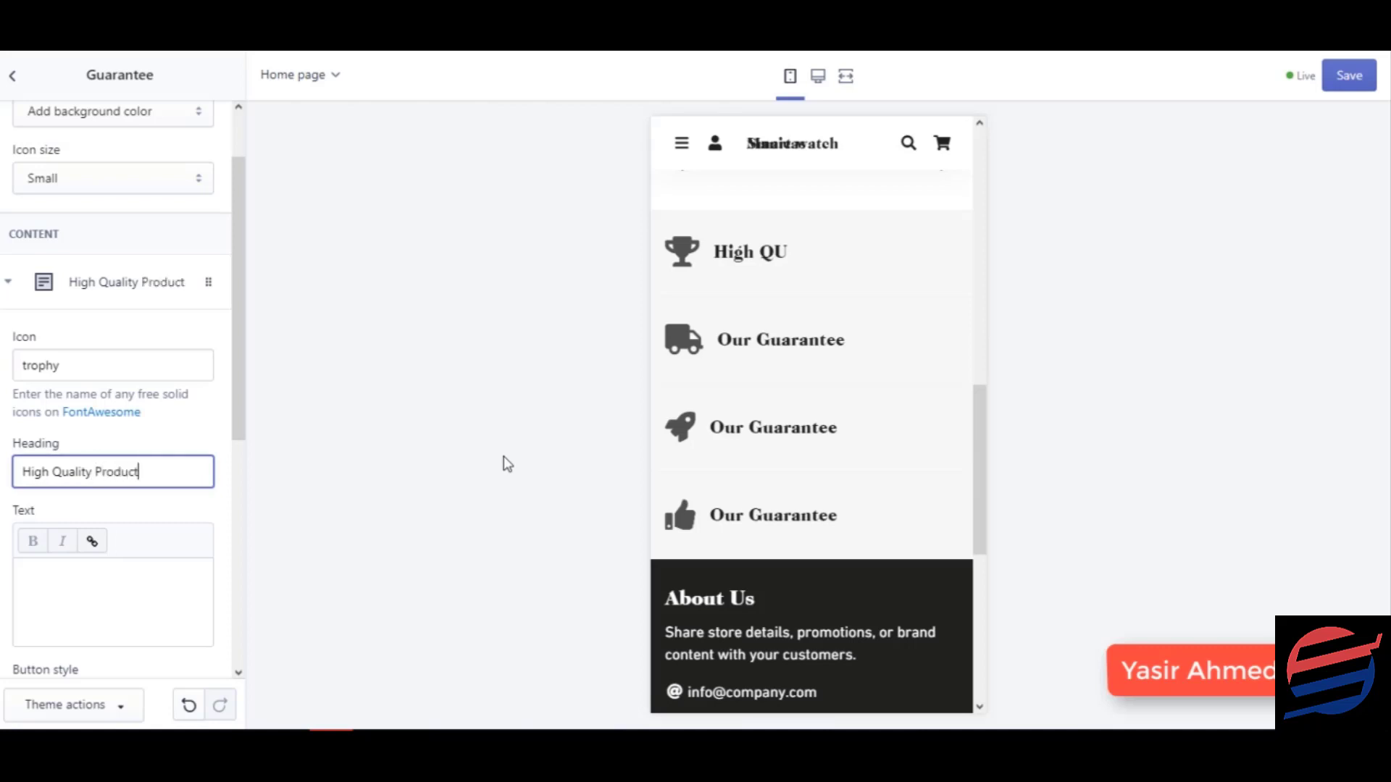
pyautogui.write('t')
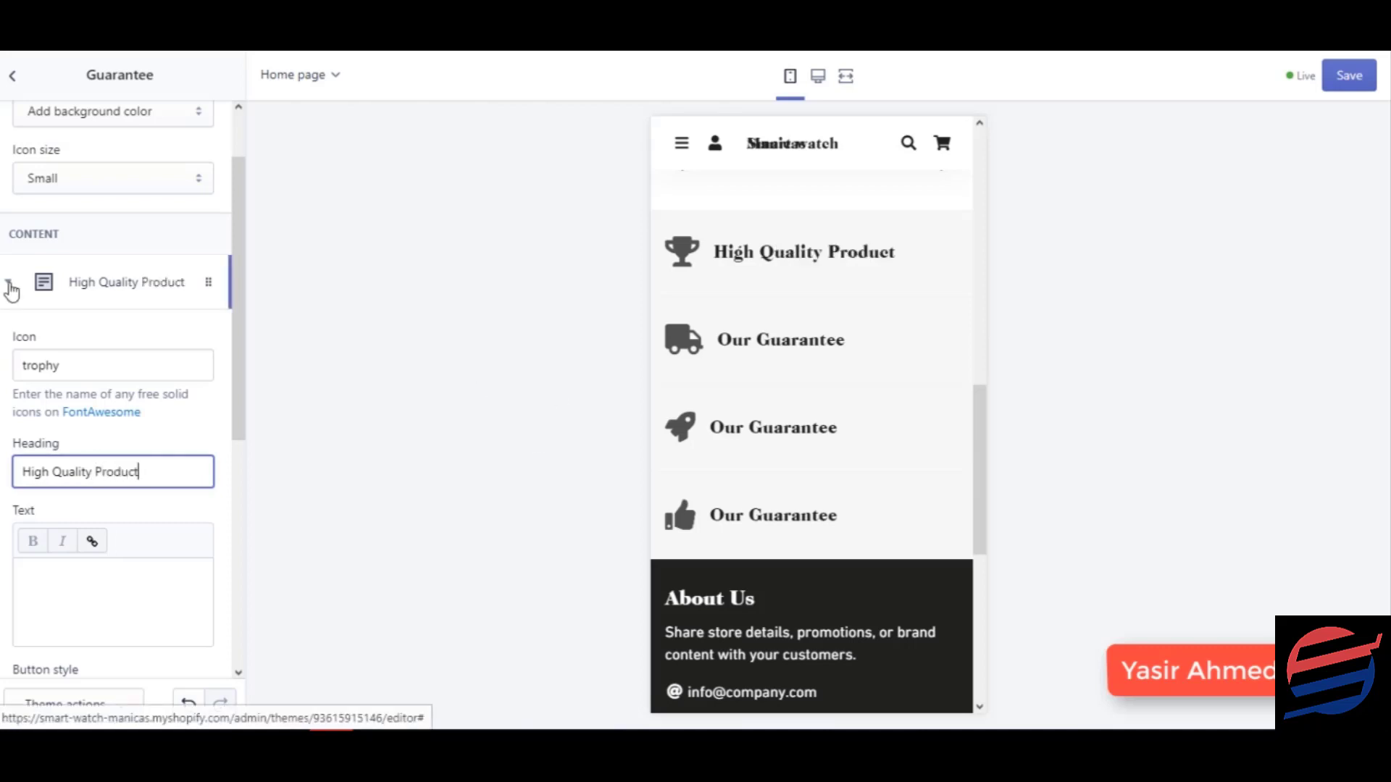
pyautogui.click(8, 282)
# Step: Rename the truck guarantee block's heading to 'Free Shipping'
pyautogui.click(136, 435)
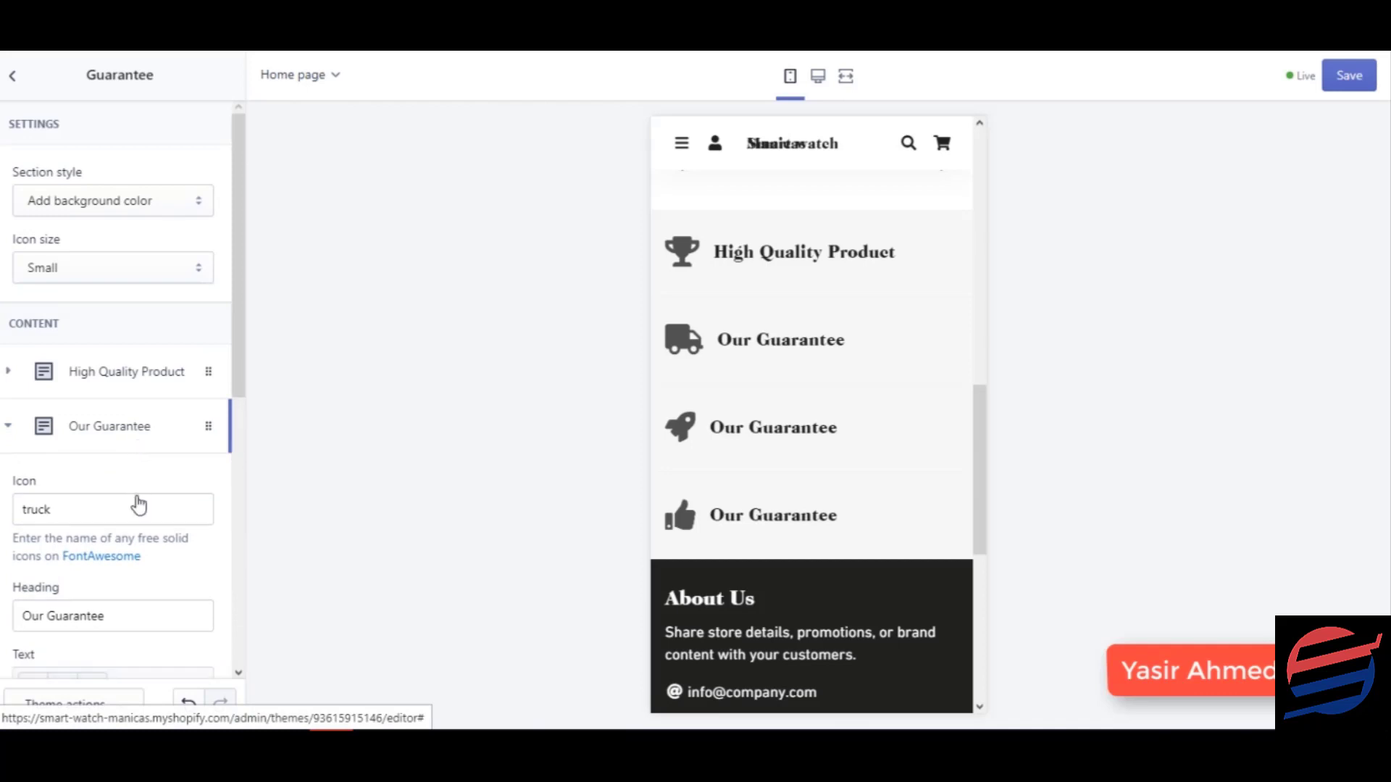
pyautogui.click(137, 516)
pyautogui.doubleClick(137, 520)
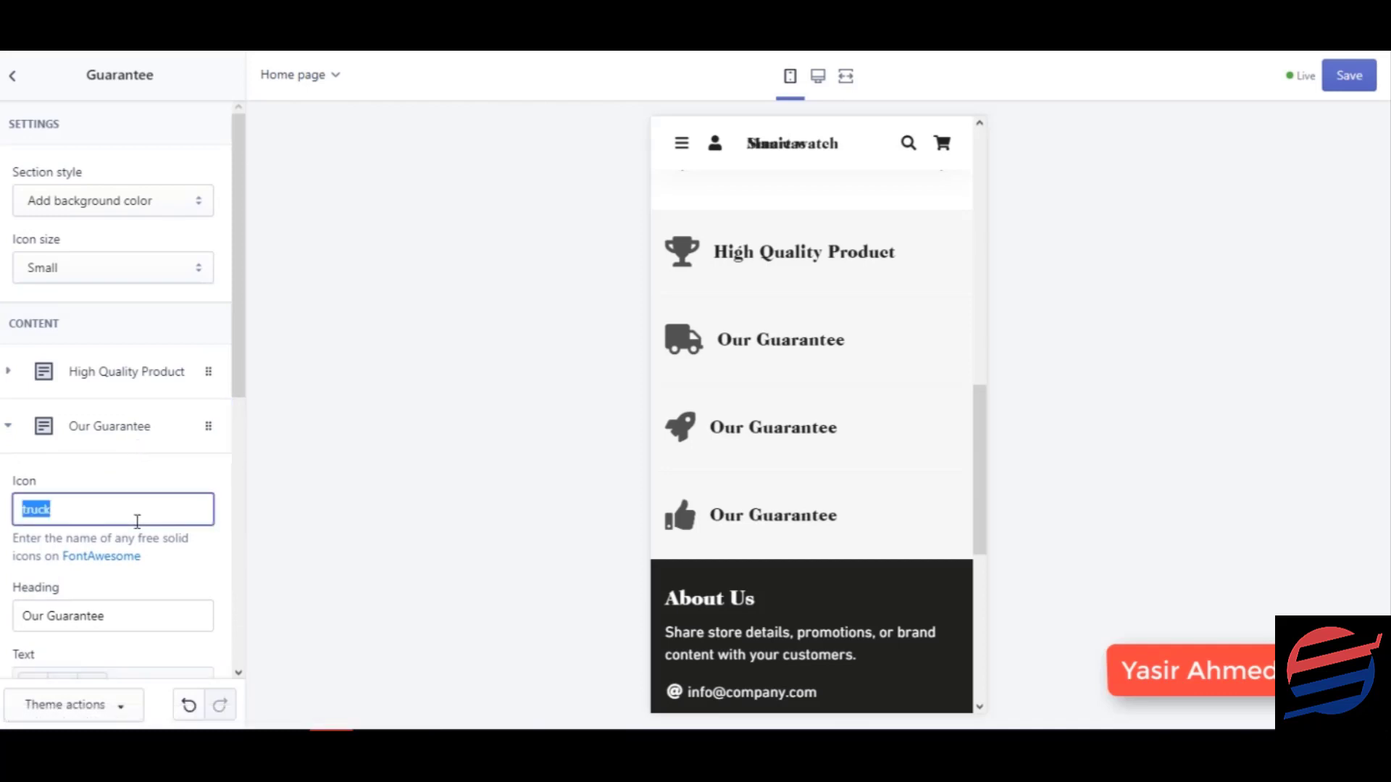
pyautogui.click(124, 609)
pyautogui.hotkey('ctrl', 'a')
pyautogui.write('Fast ')
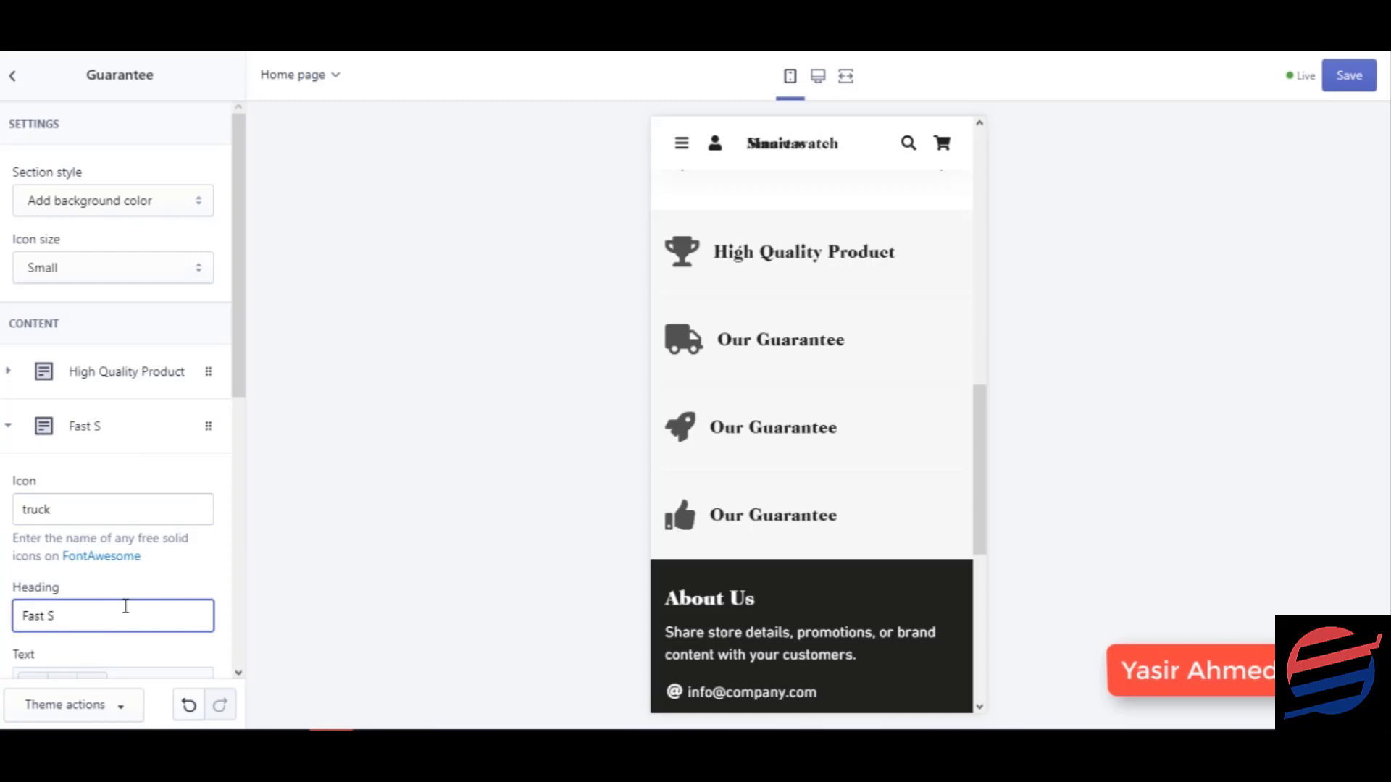
pyautogui.write(' S')
pyautogui.press('BackSpace')
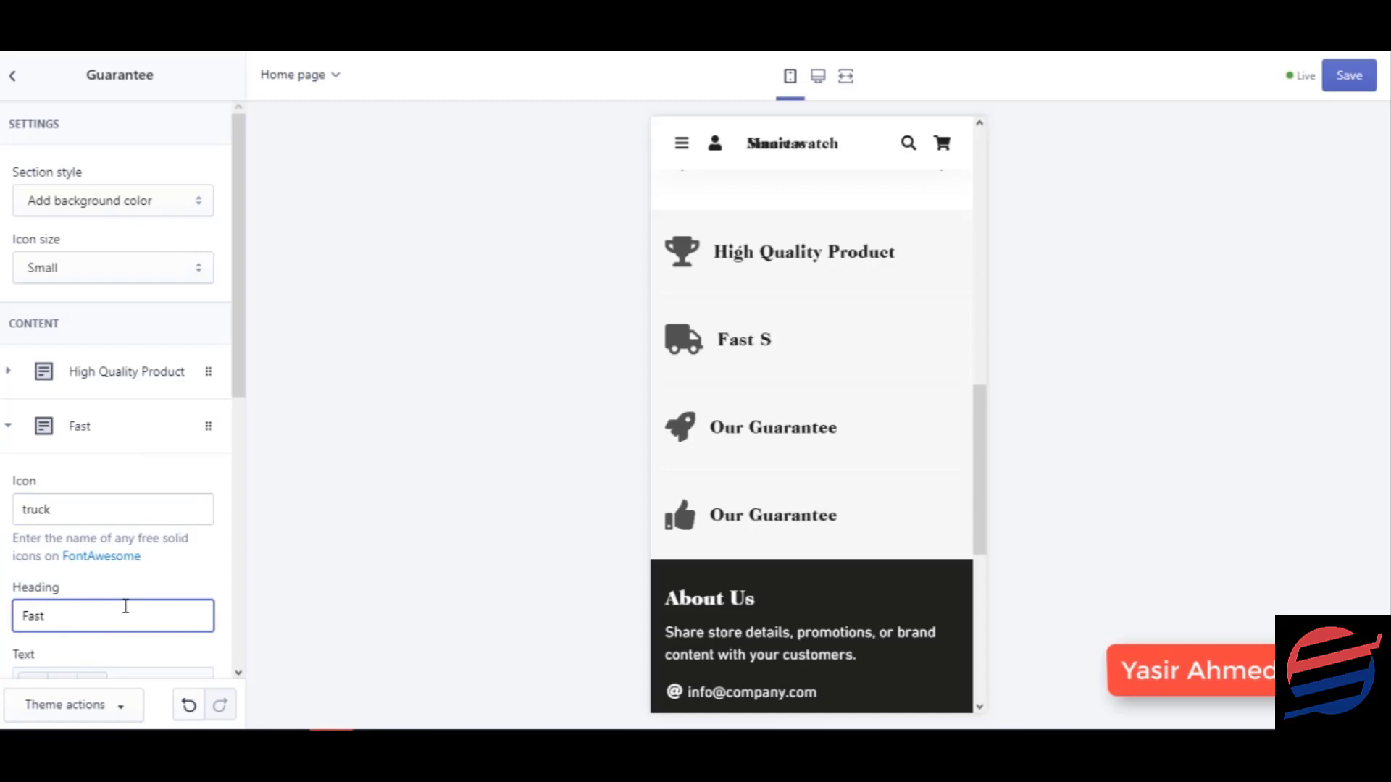
pyautogui.write('& Free Si')
pyautogui.hotkey('ctrl', 'a')
pyautogui.write('Free SHip')
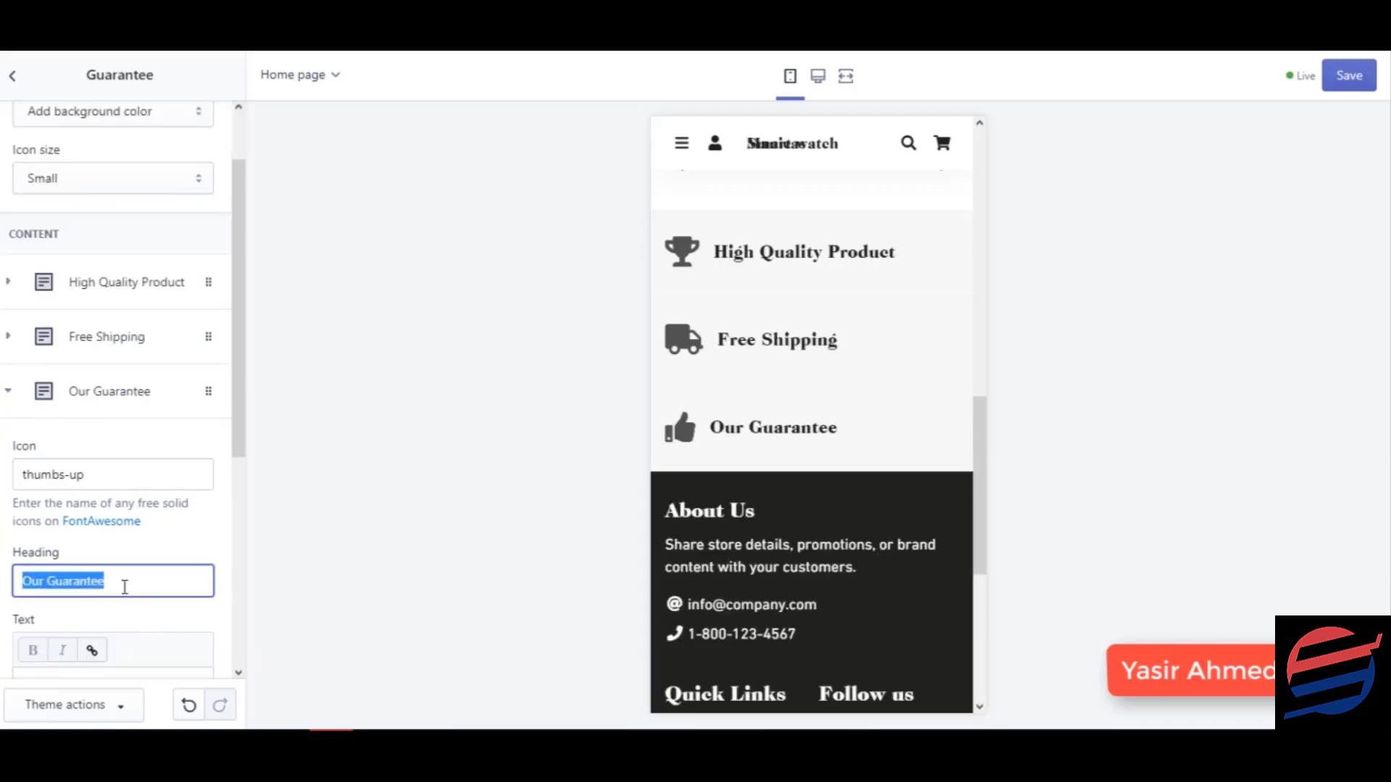
# Step: Retitle the thumbs-up block '99% Customer Satisfaction' and save the guarantee changes
pyautogui.write('G')
pyautogui.press('BackSpace')
pyautogui.write('99% Customer Satisfa')
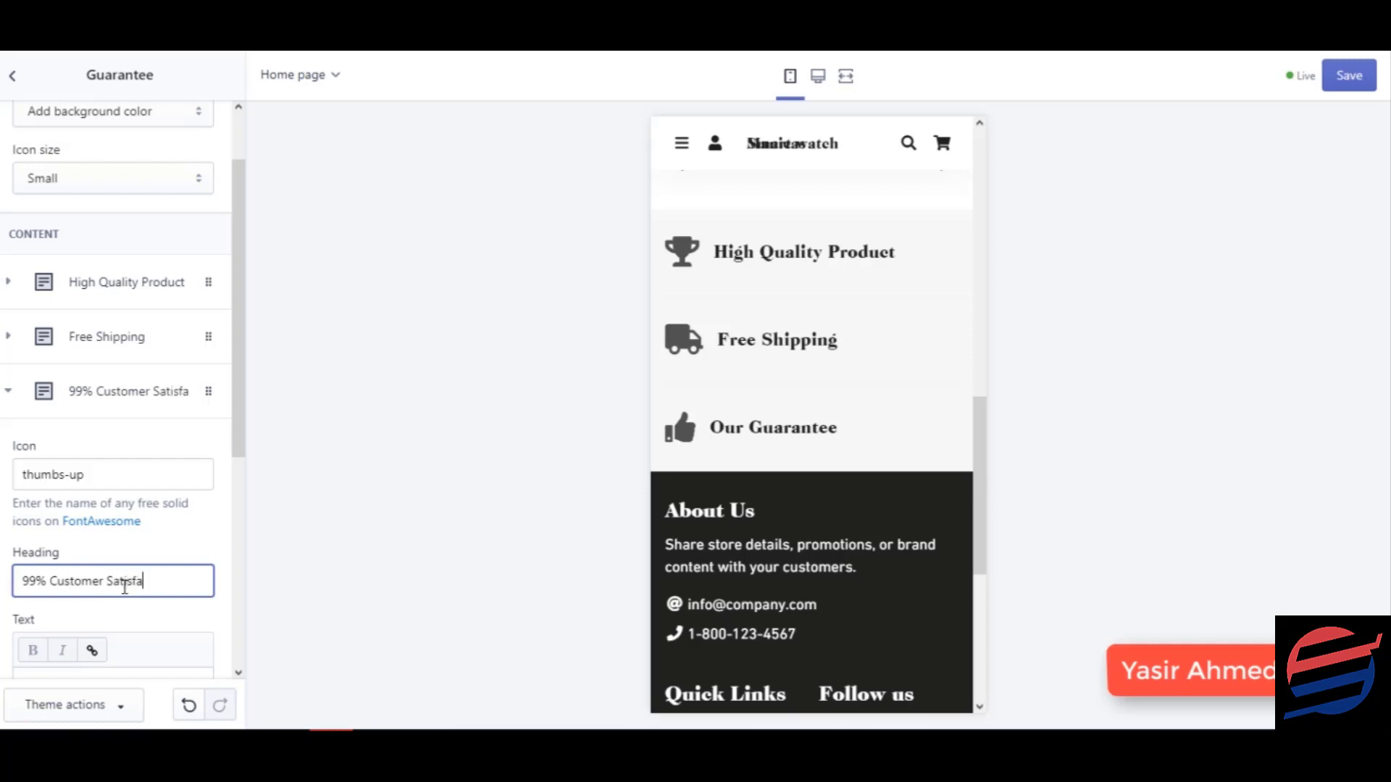
pyautogui.write('c')
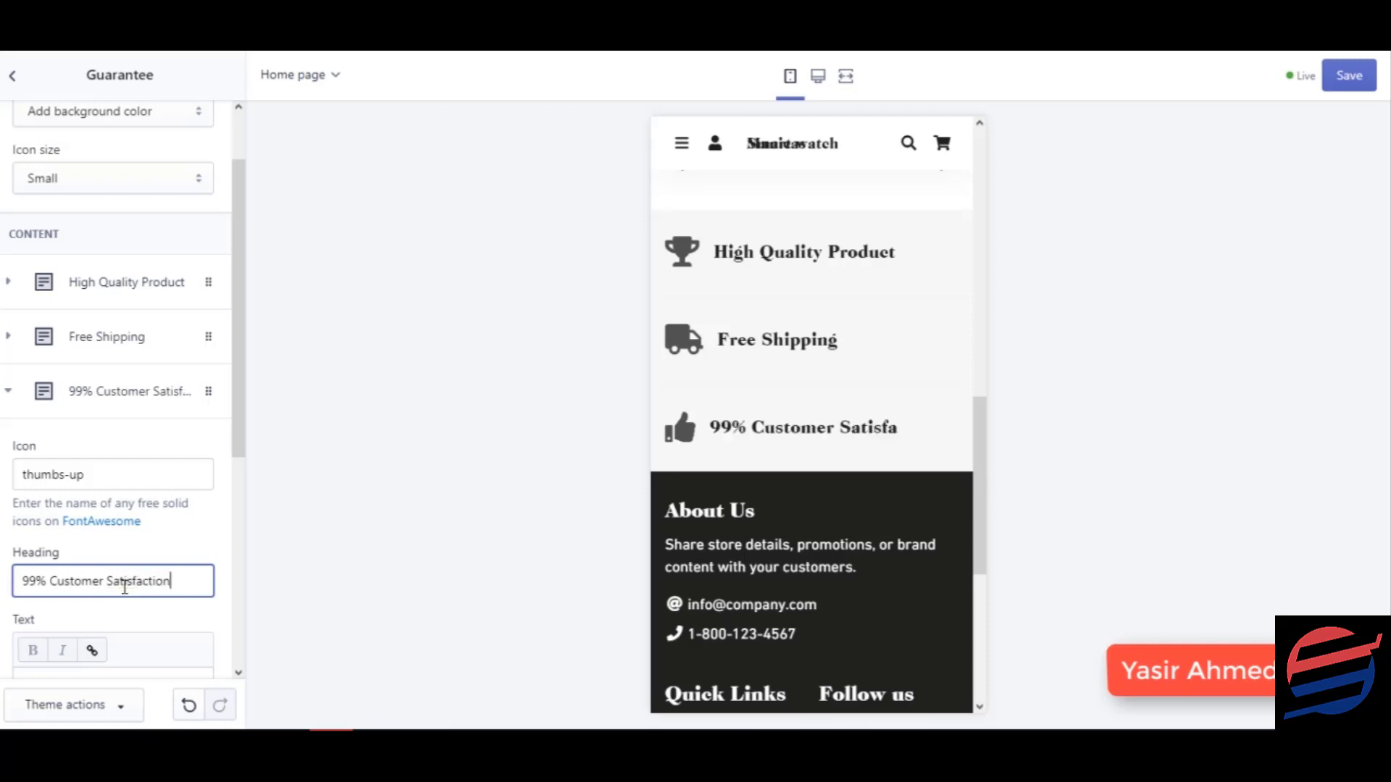
pyautogui.write('tion')
pyautogui.scroll(-3, 185, 545)
pyautogui.click(1342, 86)
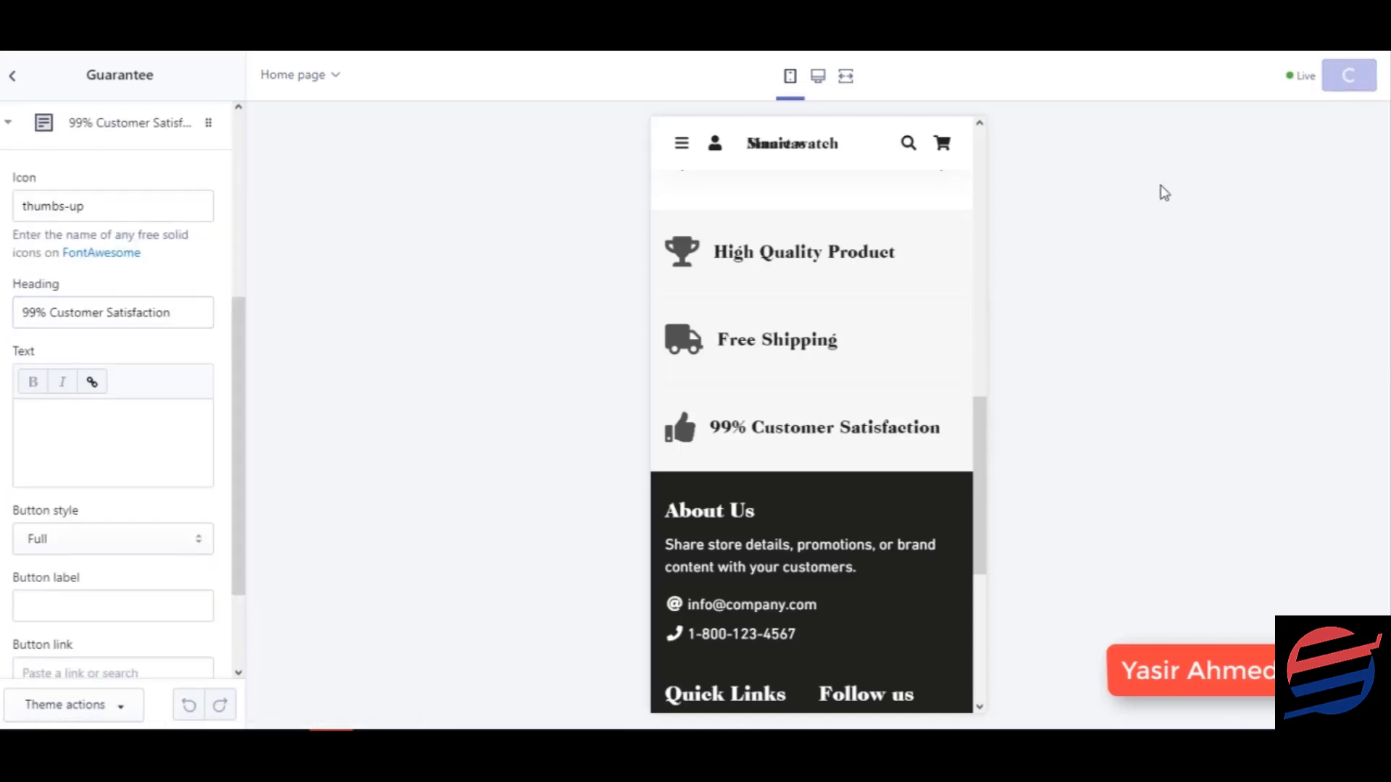
# Step: Go back to the page sections list and open the Footer section's settings
pyautogui.scroll(-1, 158, 468)
pyautogui.scroll(-1, 159, 467)
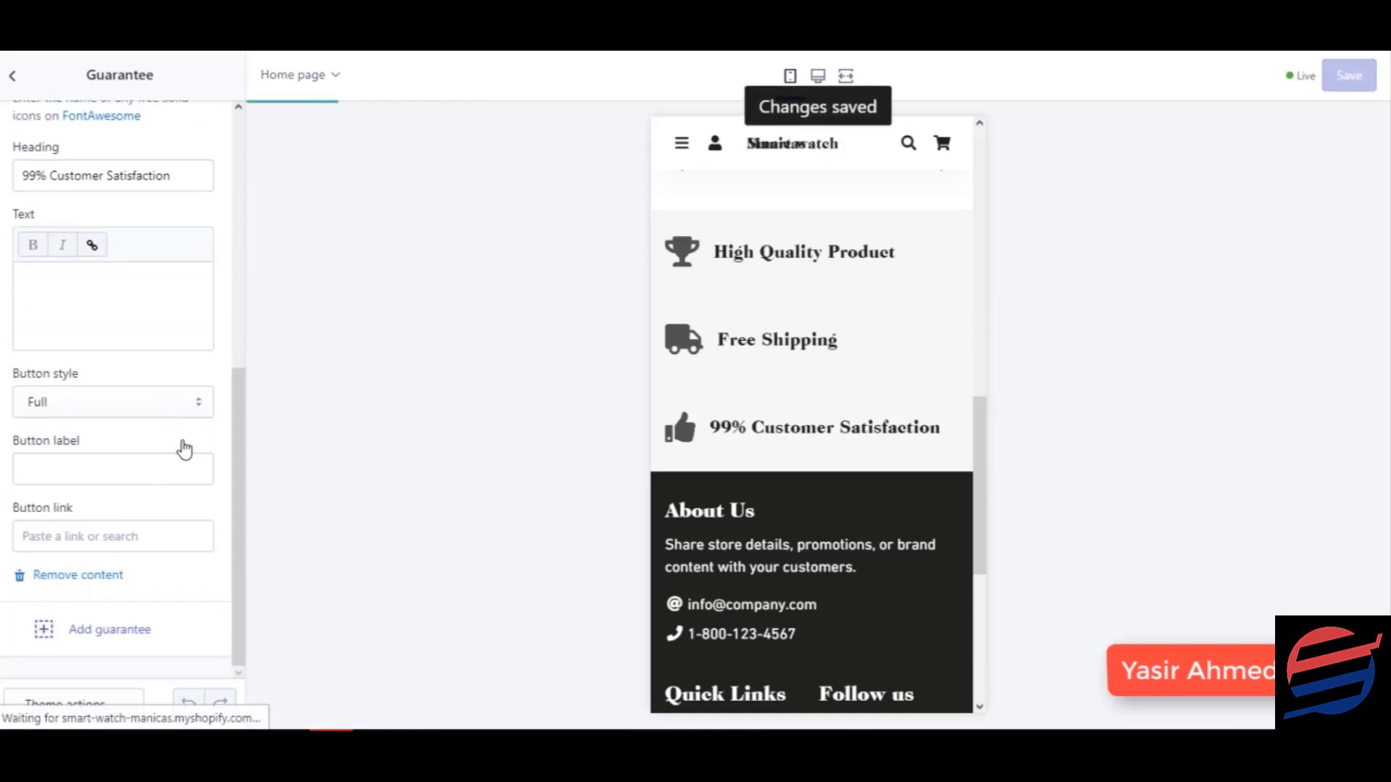
pyautogui.click(21, 87)
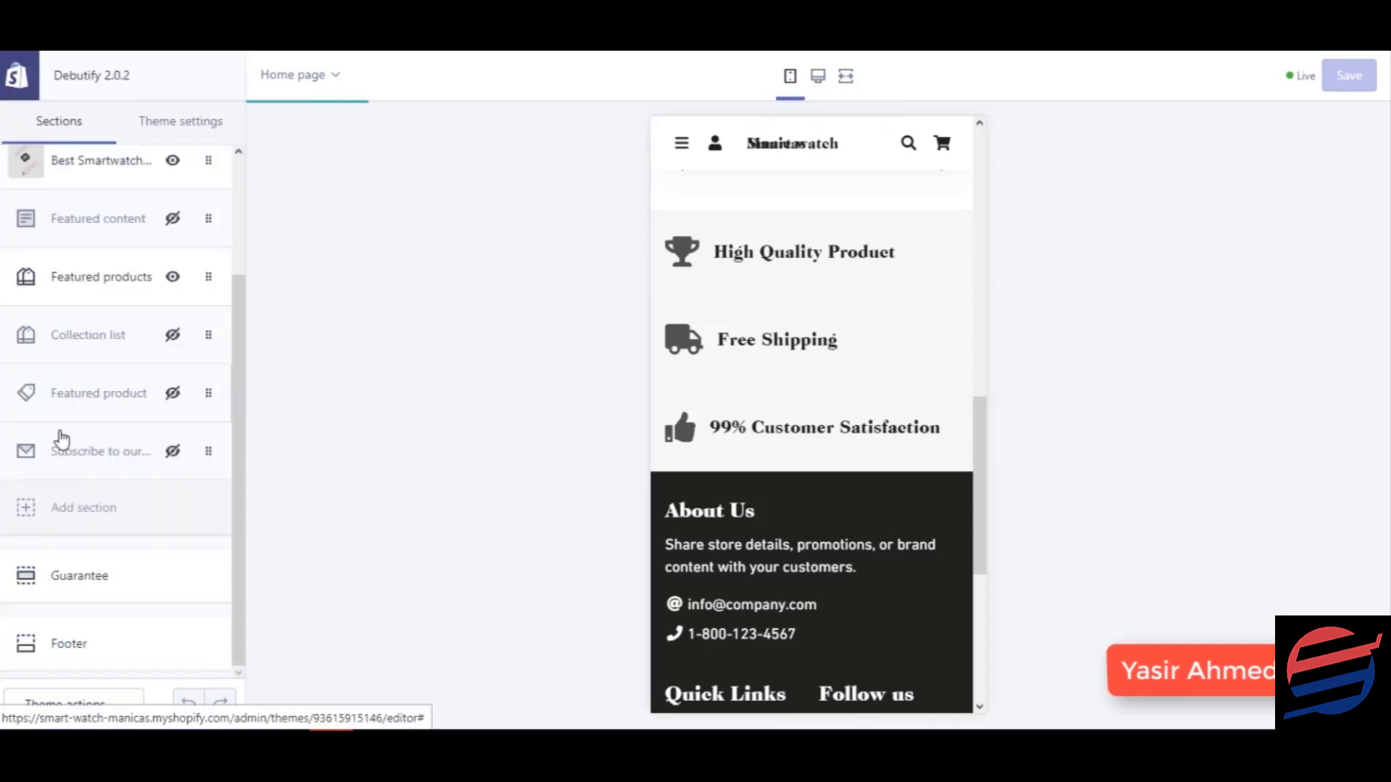
pyautogui.click(111, 667)
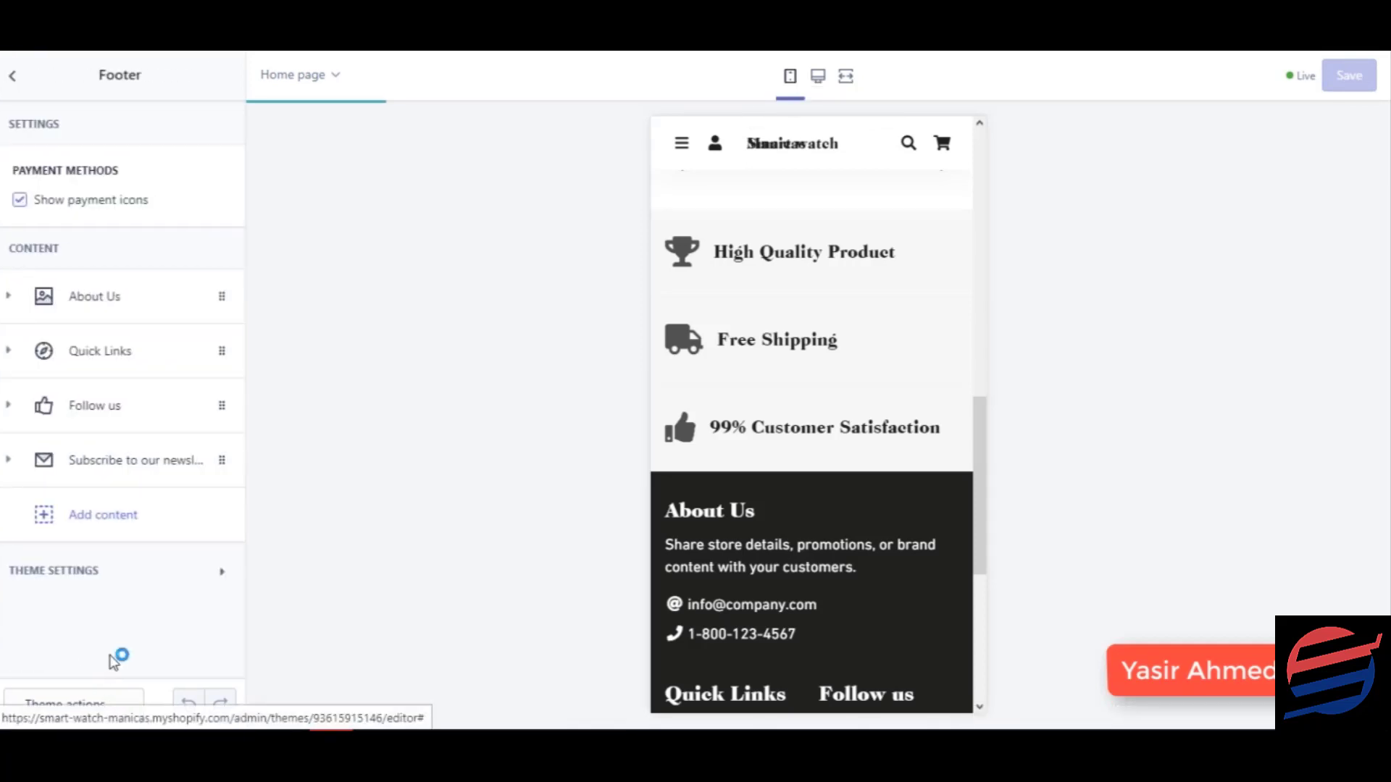
# Step: Expand the footer blocks down to 'Subscribe to our newsletter'
pyautogui.scroll(-3, 730, 503)
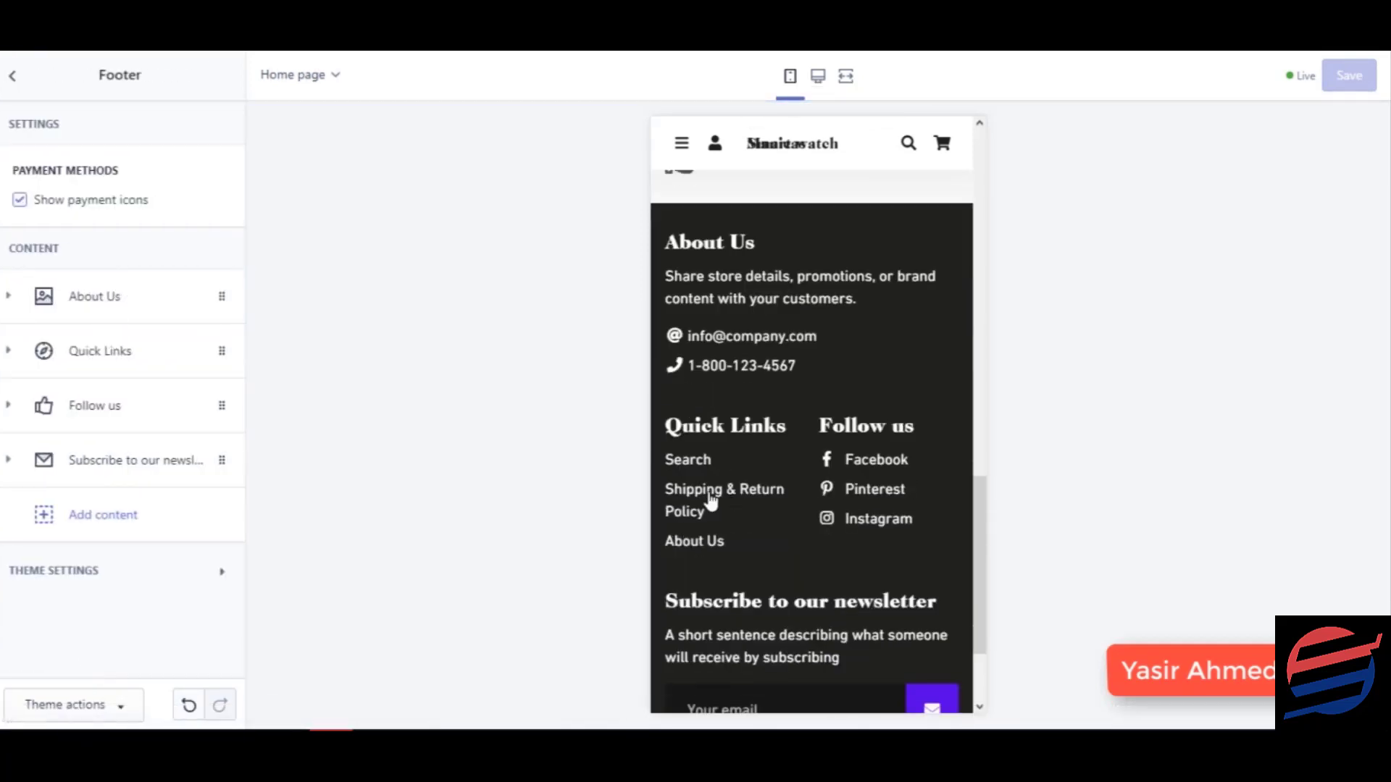
pyautogui.click(8, 299)
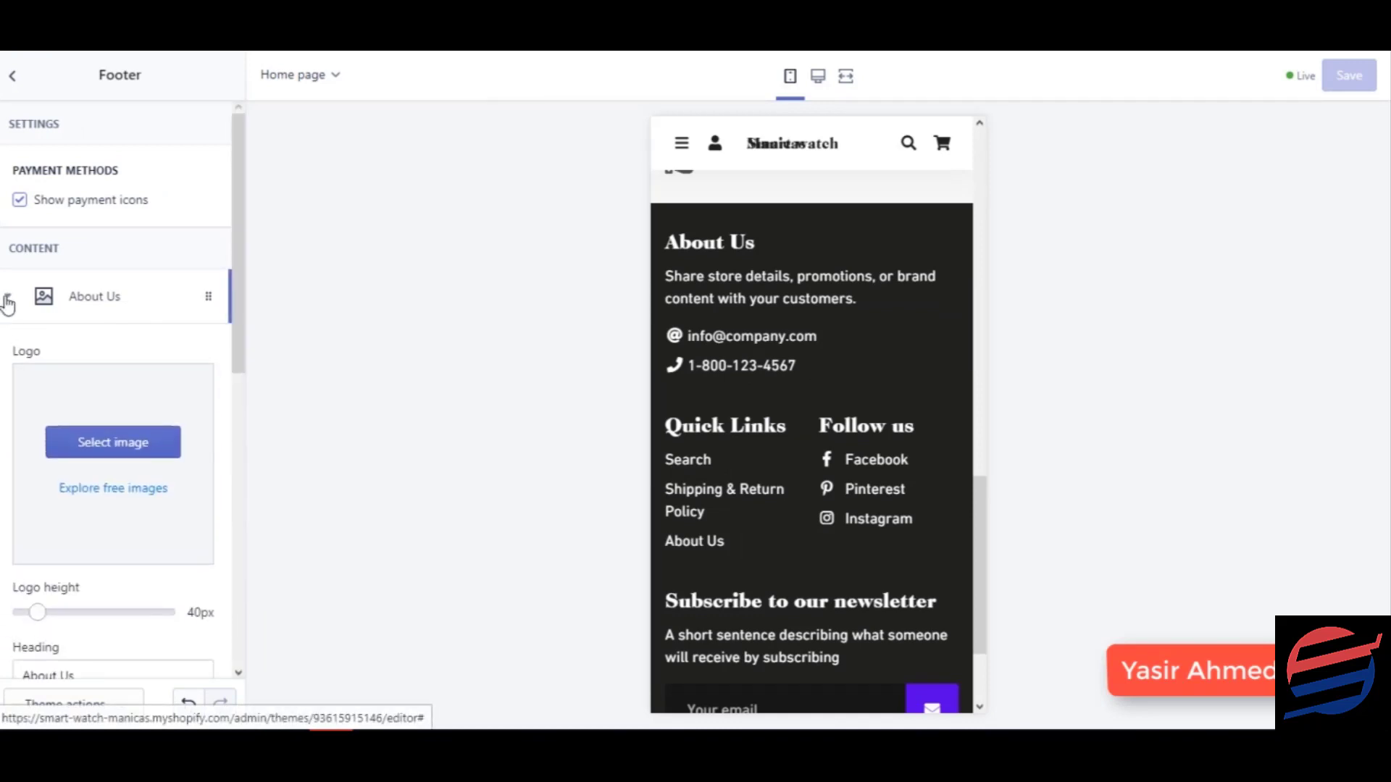
pyautogui.click(8, 298)
pyautogui.click(8, 299)
pyautogui.click(8, 298)
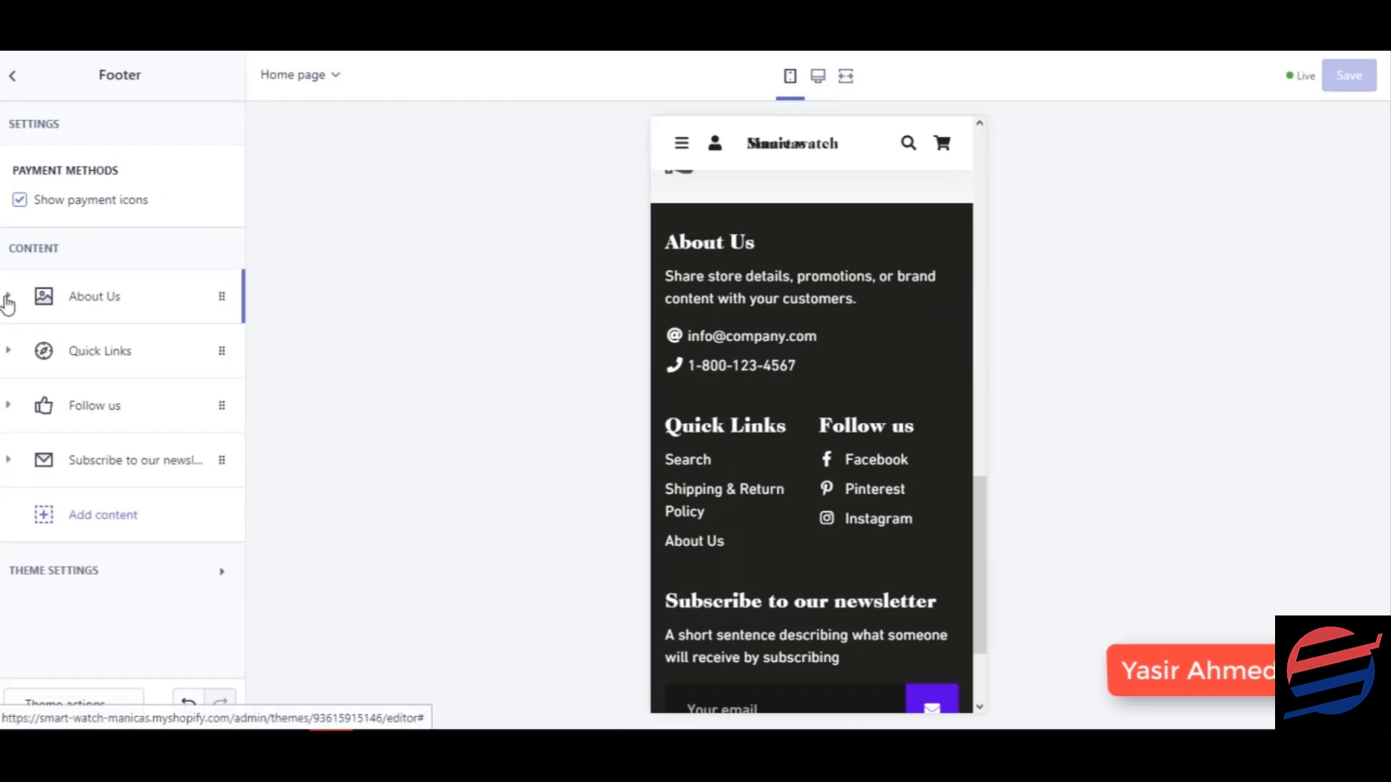
pyautogui.click(7, 353)
pyautogui.scroll(-2, 168, 502)
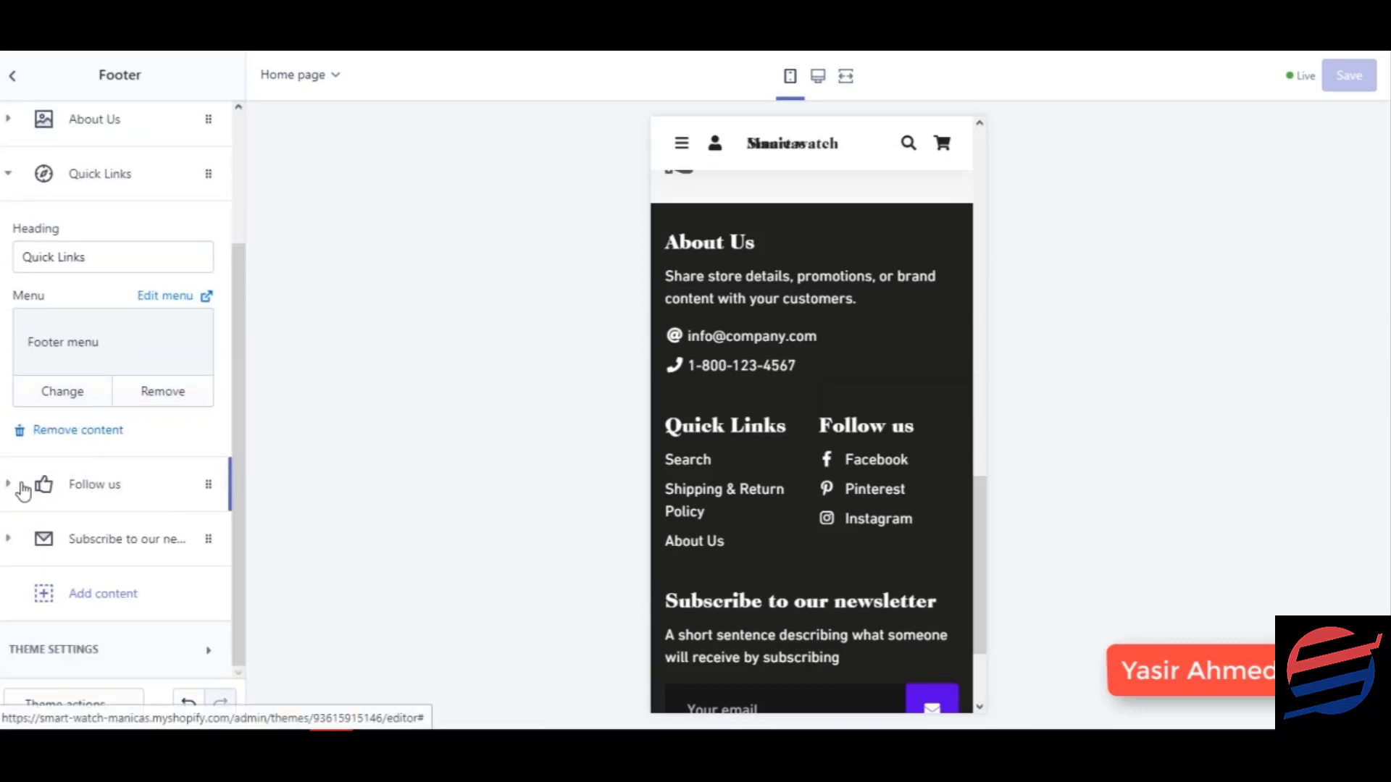
pyautogui.click(24, 492)
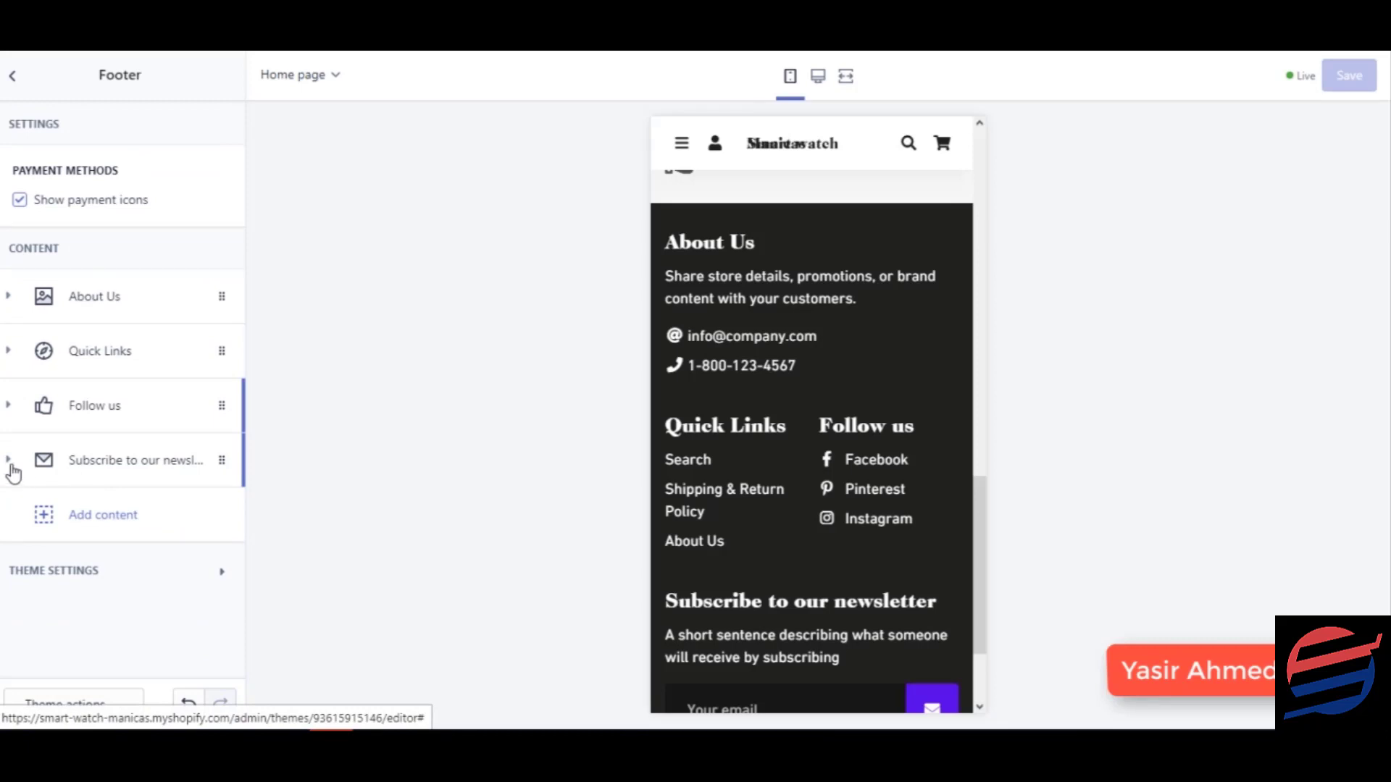
pyautogui.click(12, 467)
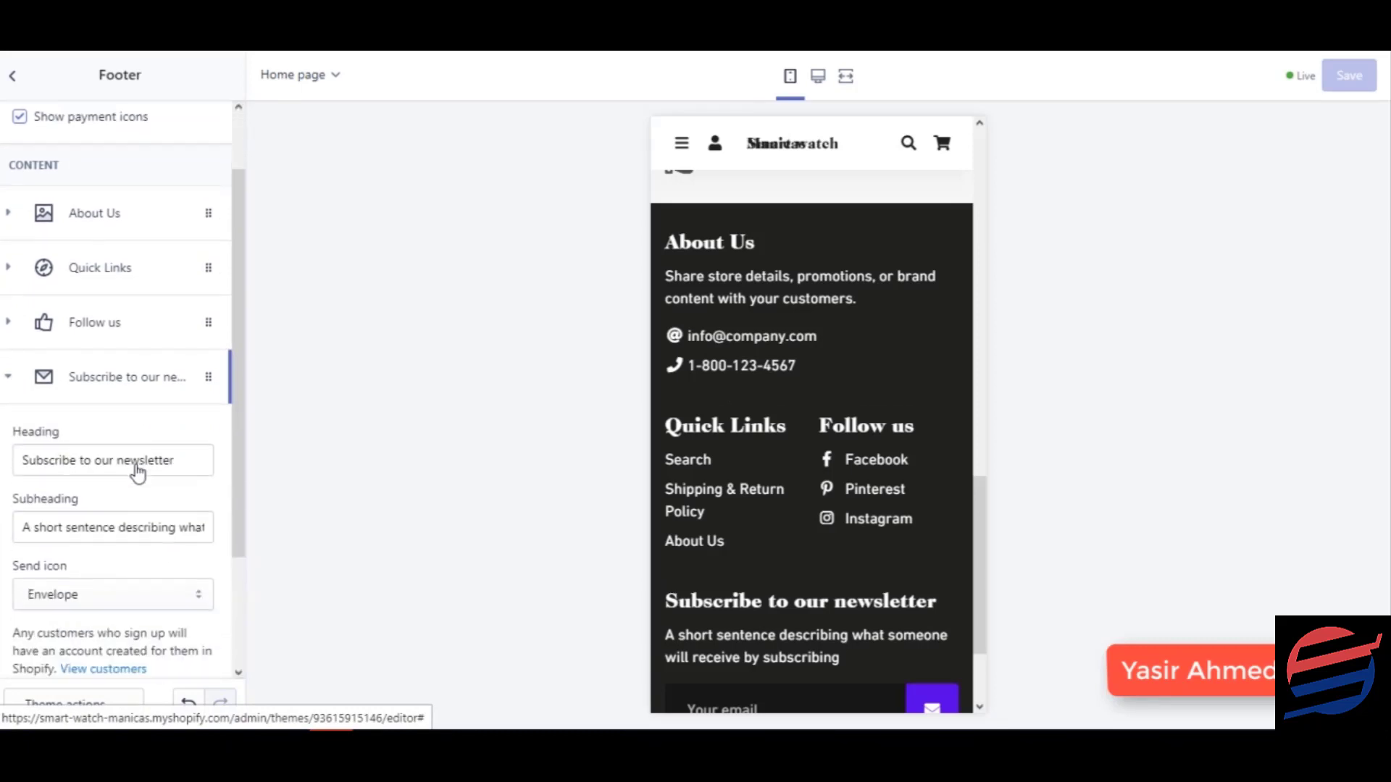
# Step: Remove the newsletter block from the footer and return to the sections list
pyautogui.scroll(-2, 138, 472)
pyautogui.click(78, 539)
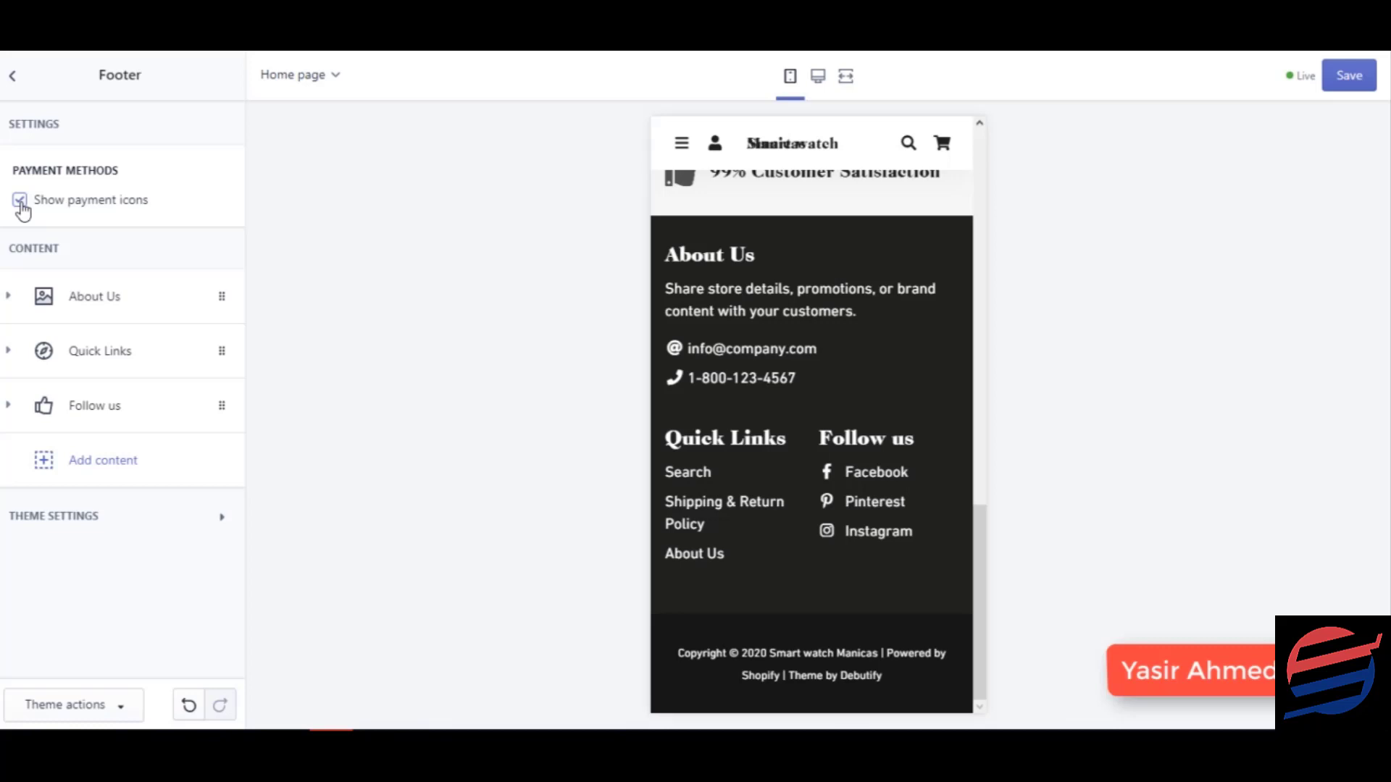
pyautogui.click(16, 80)
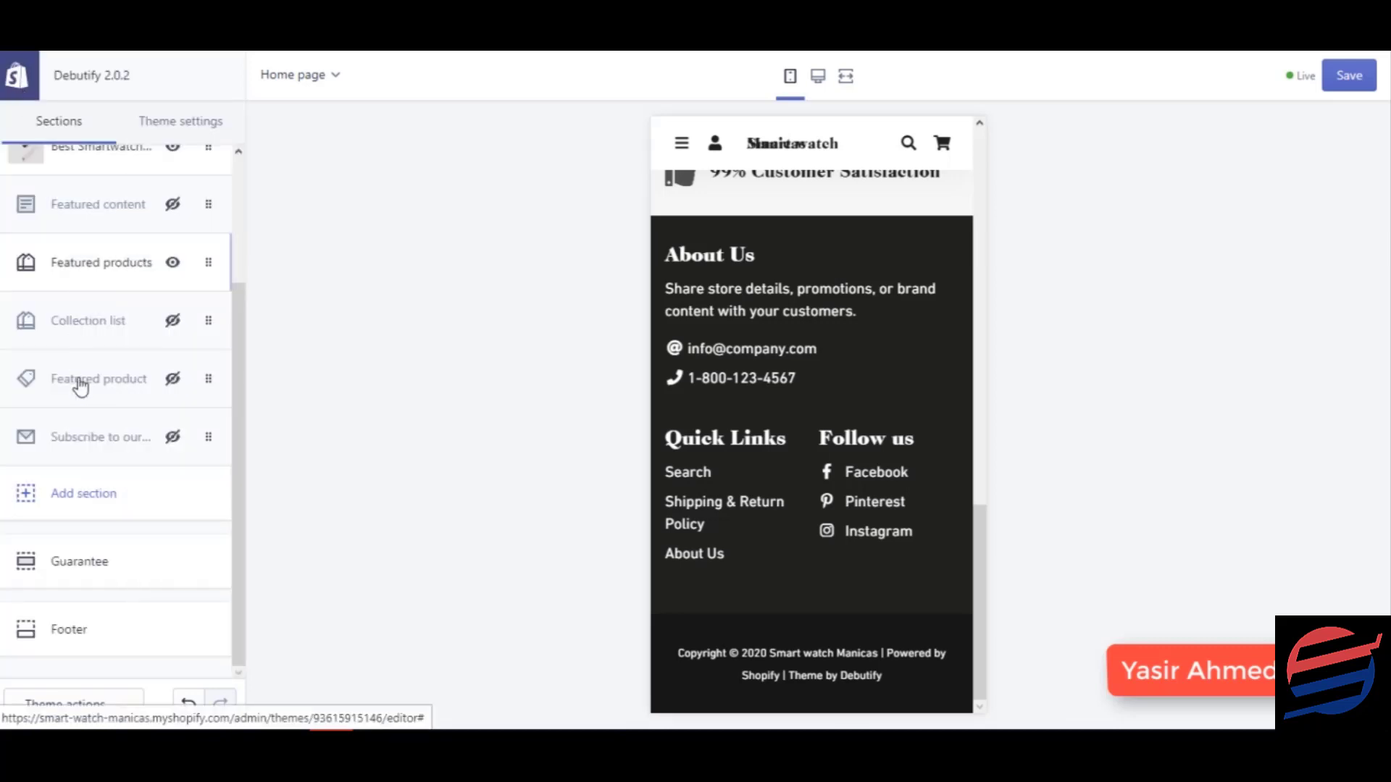
# Step: Save the footer edit and preview the smartwatch homepage in desktop view
pyautogui.scroll(3, 80, 388)
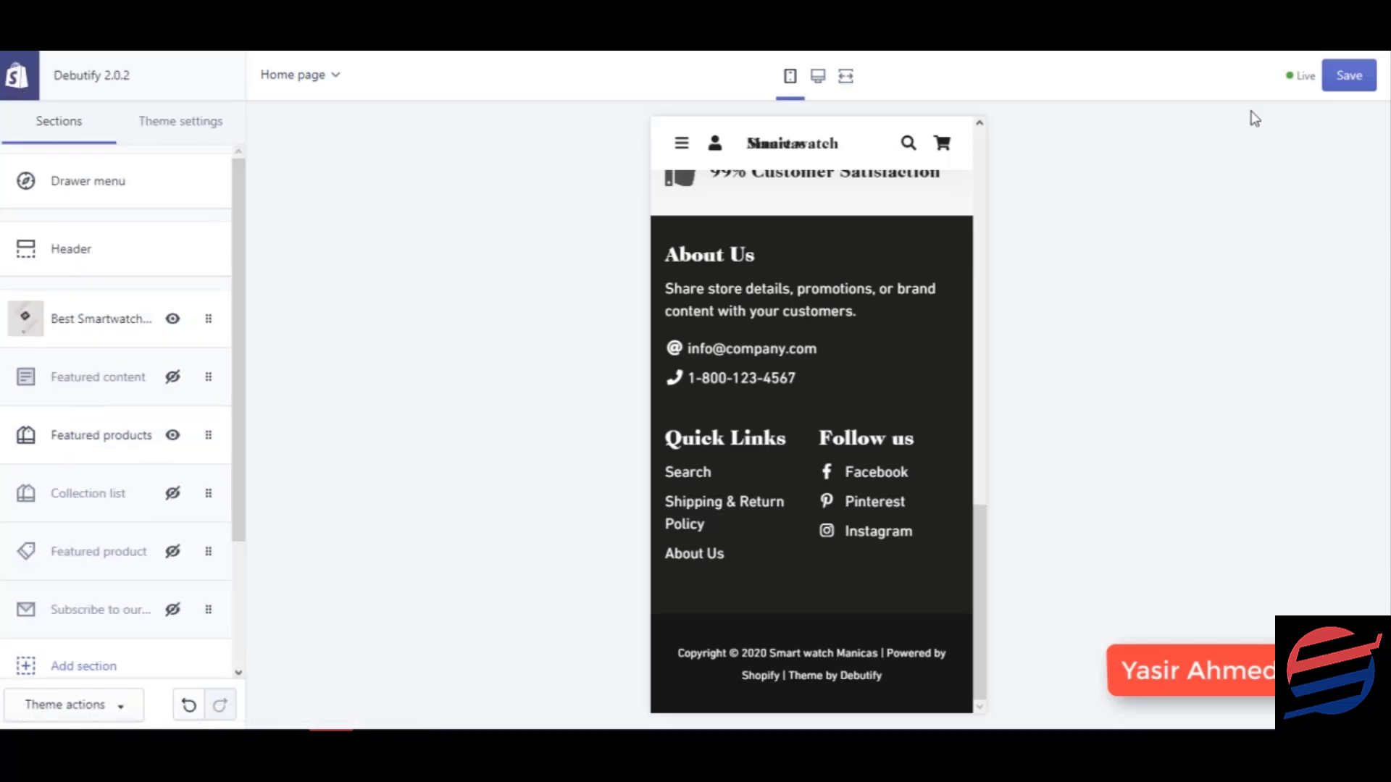
pyautogui.click(1345, 79)
pyautogui.scroll(10, 797, 421)
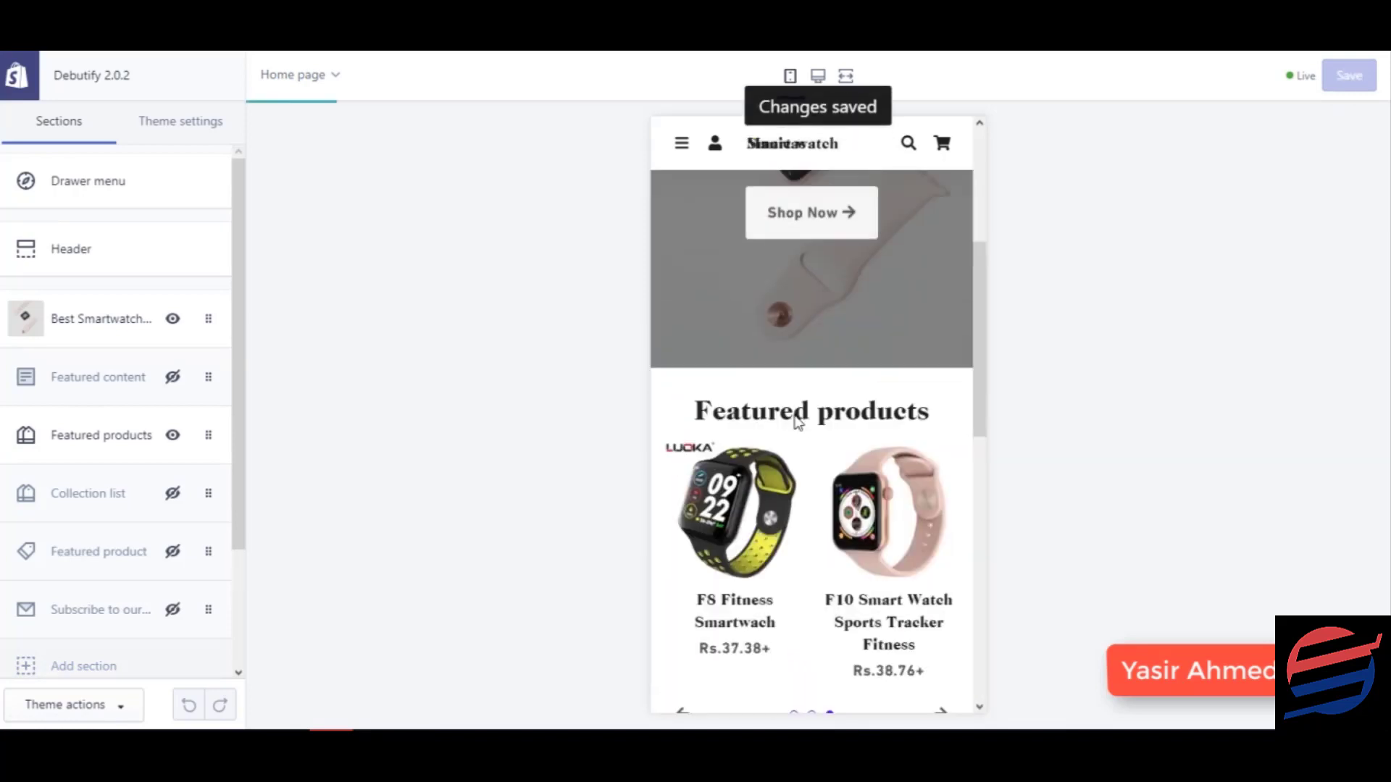
pyautogui.scroll(4, 795, 417)
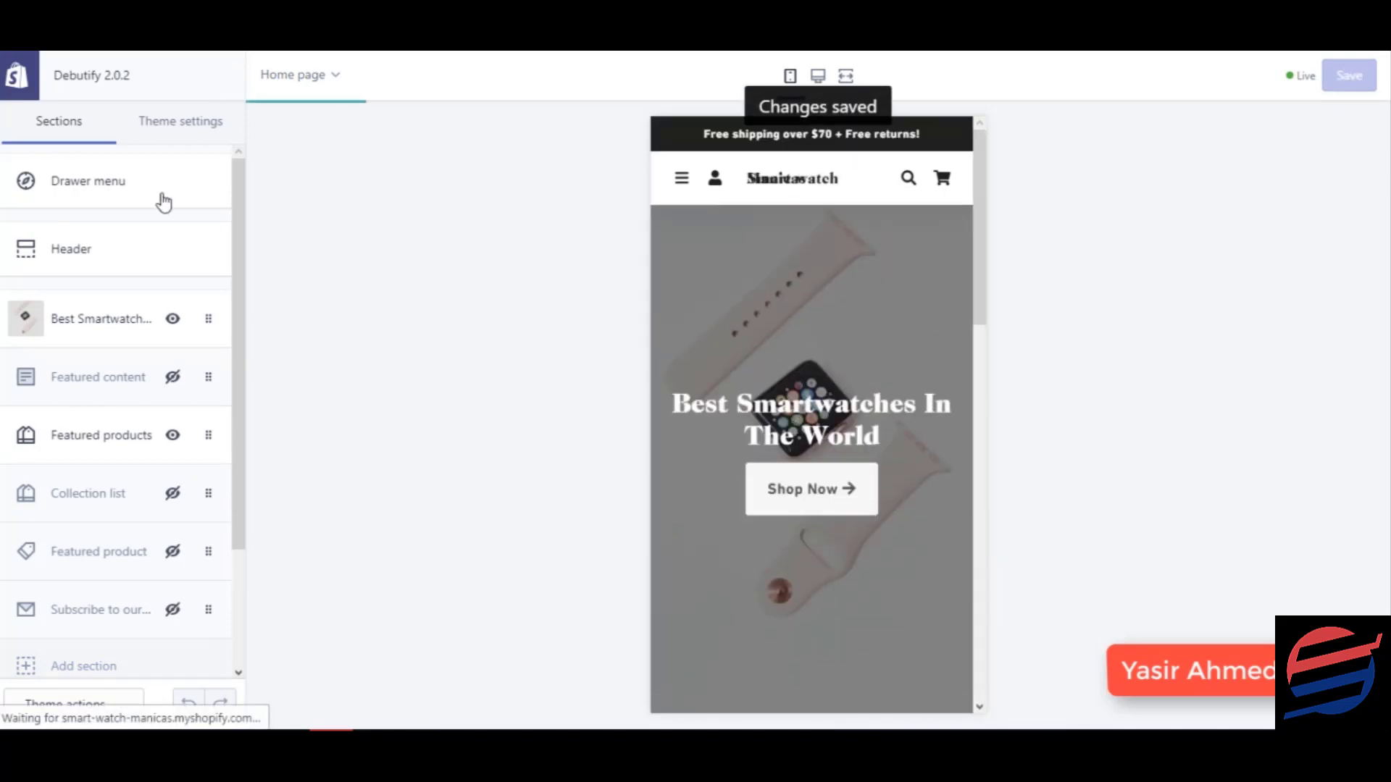
pyautogui.click(817, 86)
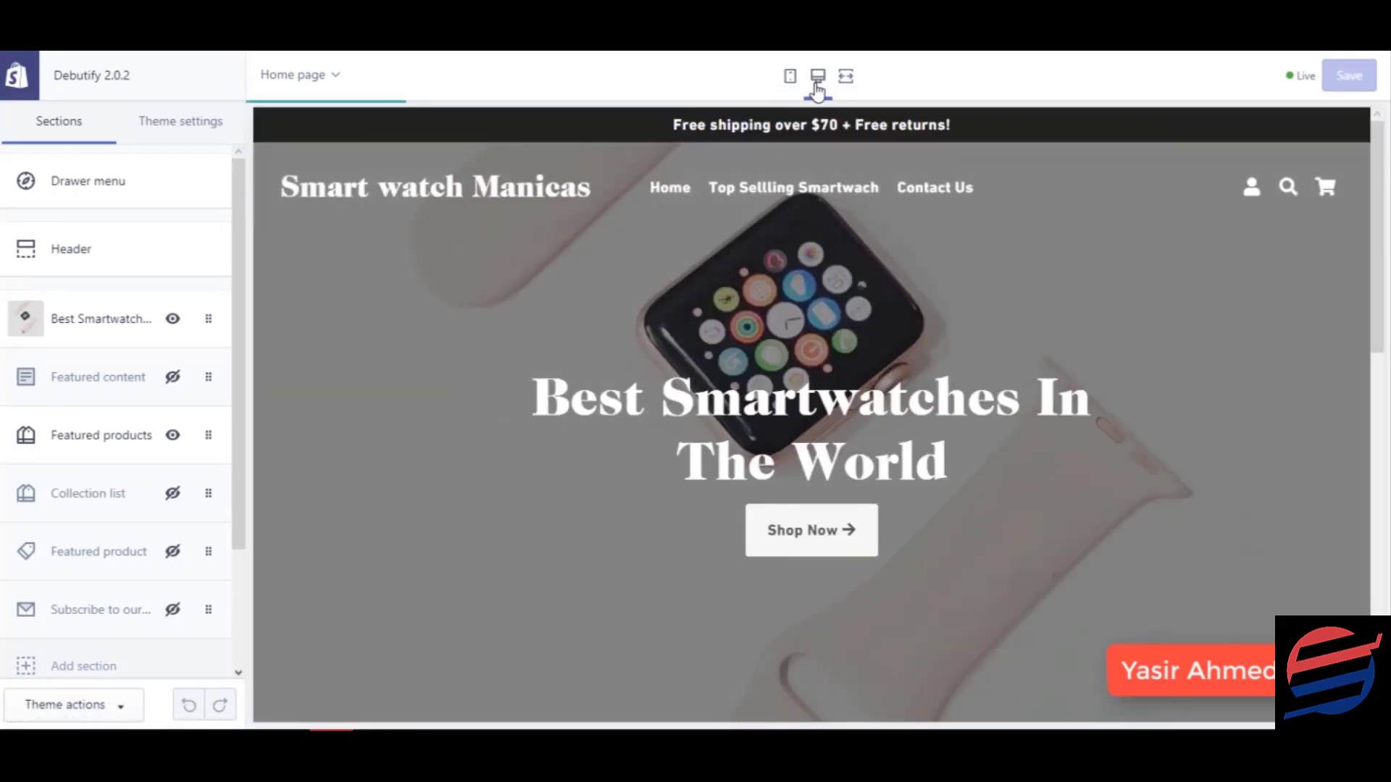